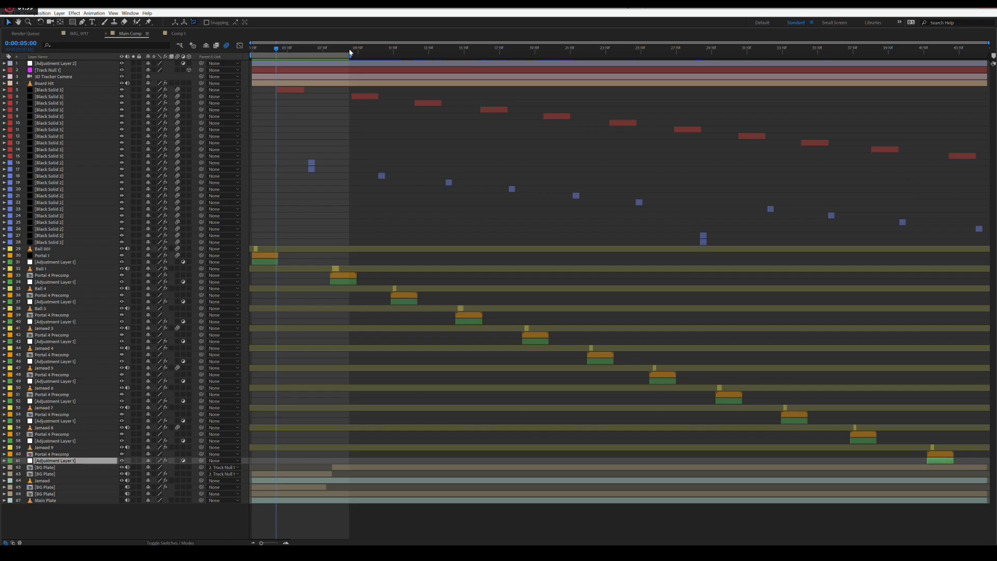
Restore the timeline's maximized panel group to its normal size
{"action": "right_click", "coordinate": [130, 35]}
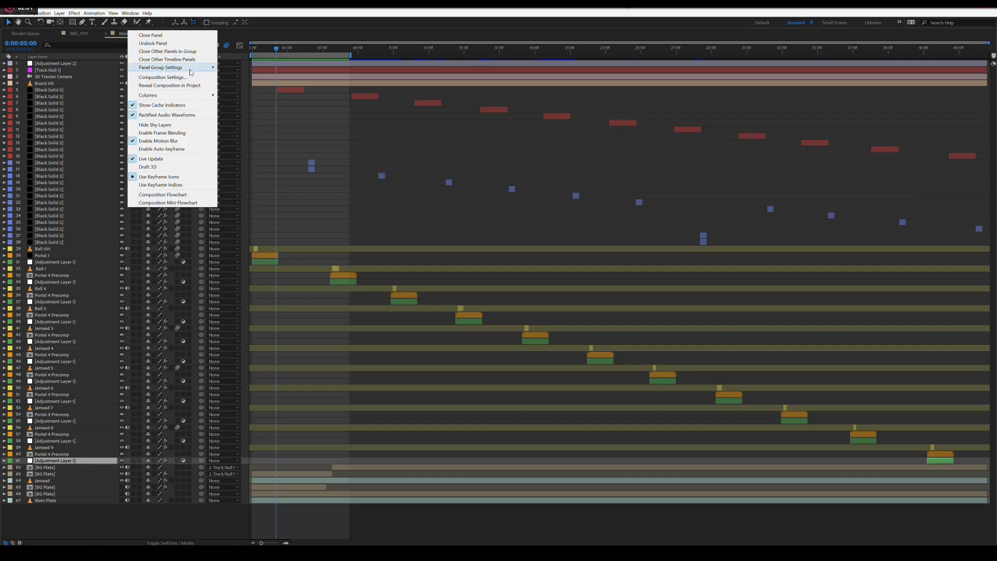
{"action": "mouse_move", "coordinate": [194, 68]}
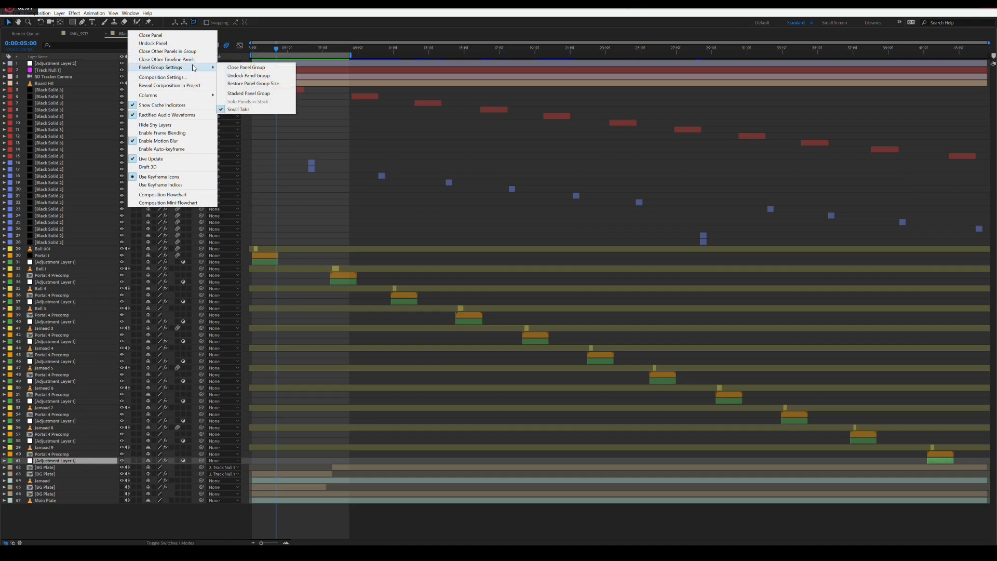
{"action": "left_click", "coordinate": [247, 84]}
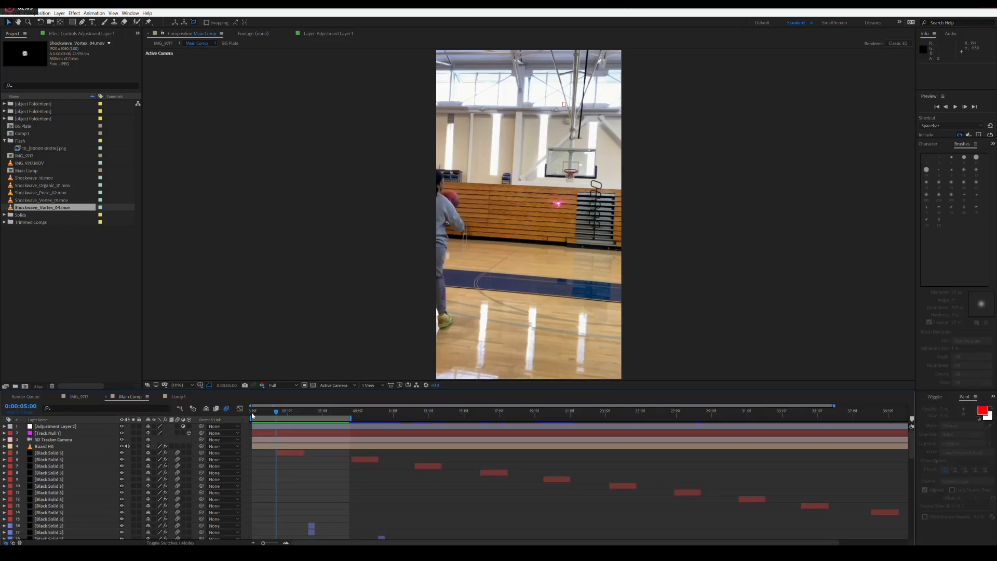
Go to 0:00:05:09 in Main Comp and show the effect settings of the Black Solid on layer 5
{"action": "left_click_drag", "start_coordinate": [267, 414], "coordinate": [282, 413]}
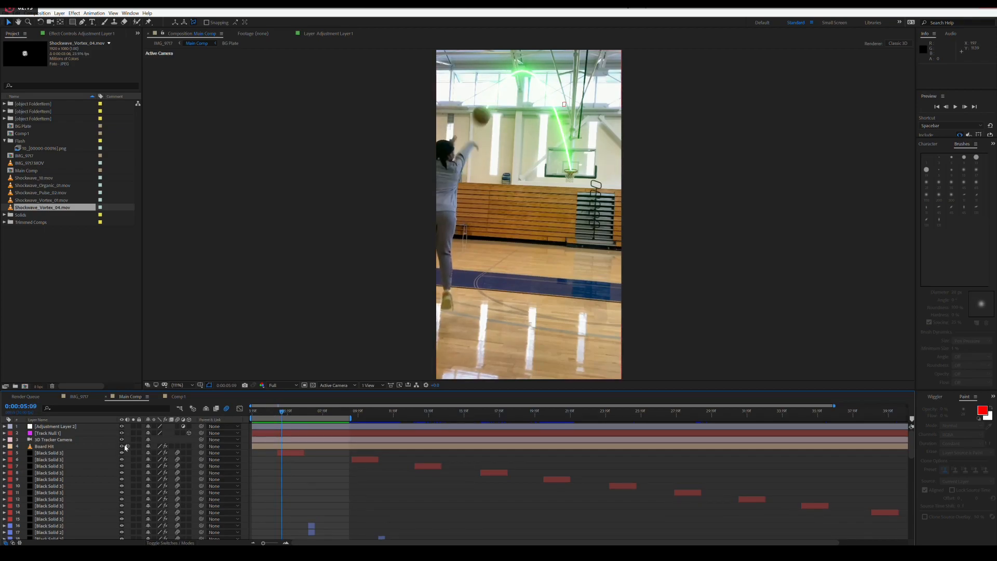
{"action": "left_click", "coordinate": [296, 452]}
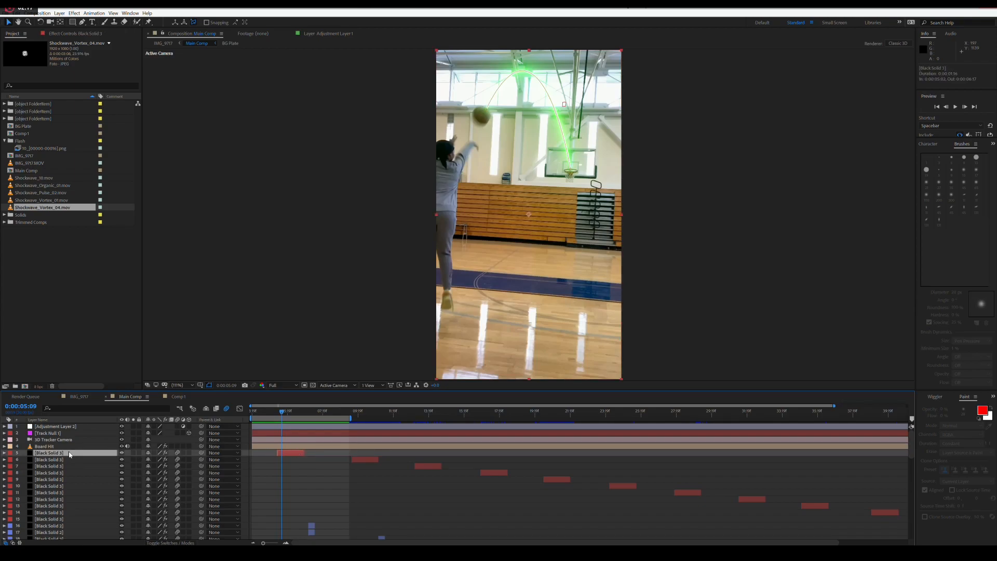
{"action": "left_click", "coordinate": [36, 13]}
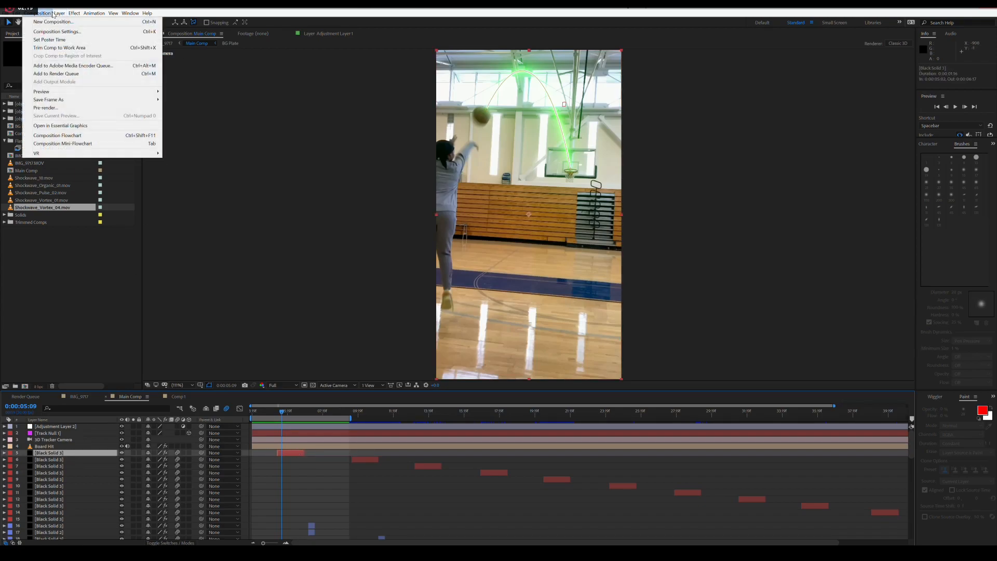
{"action": "mouse_move", "coordinate": [58, 13]}
{"action": "left_click", "coordinate": [58, 14]}
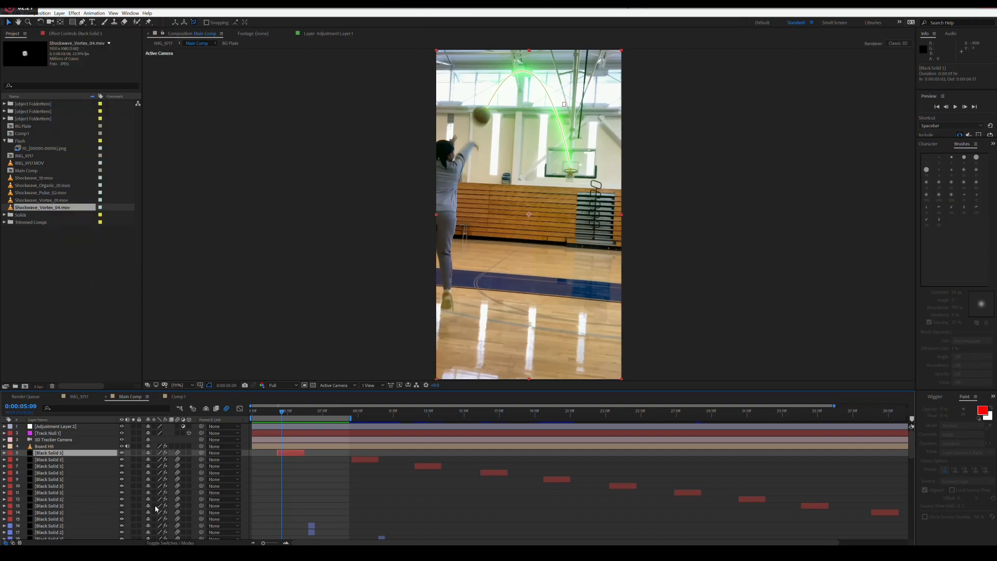
{"action": "left_click", "coordinate": [56, 33]}
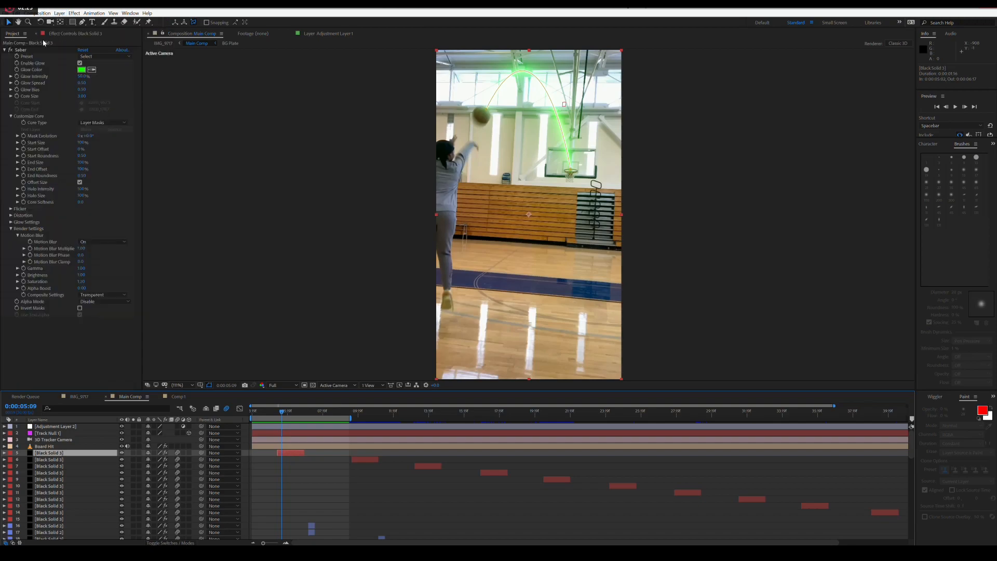
Reveal layer 5's mask properties and scrub through its Mask Path keyframes to 0:00:06:12
{"action": "left_click", "coordinate": [292, 454]}
{"action": "key", "text": "m"}
{"action": "key", "text": "m"}
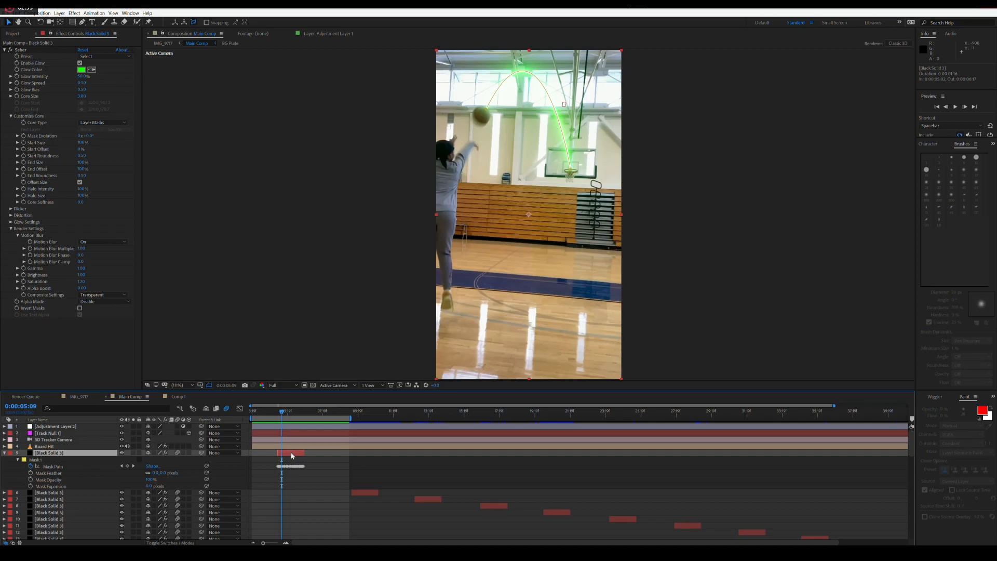
{"action": "key", "text": "="}
{"action": "key", "text": "="}
{"action": "key", "text": "="}
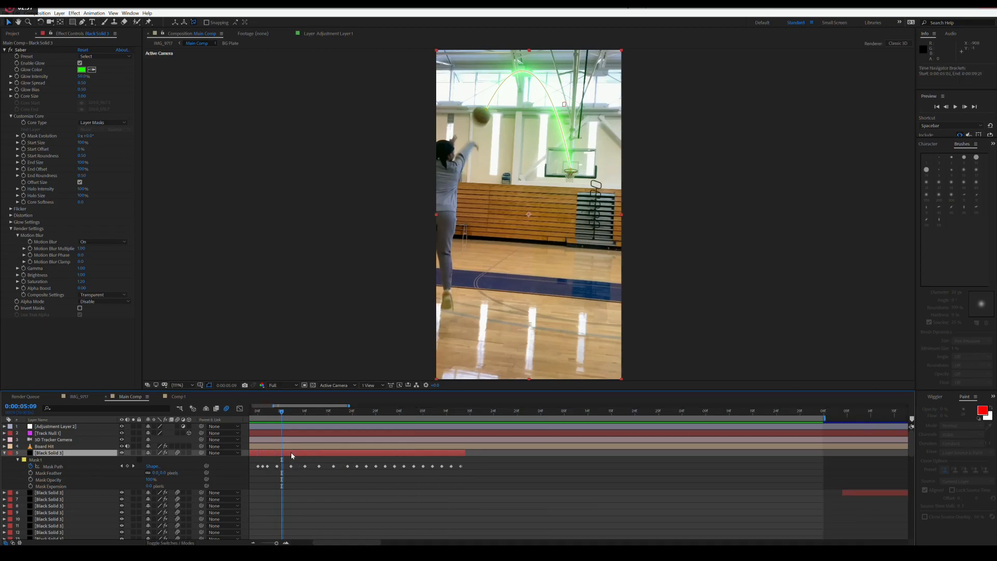
{"action": "key", "text": "minus"}
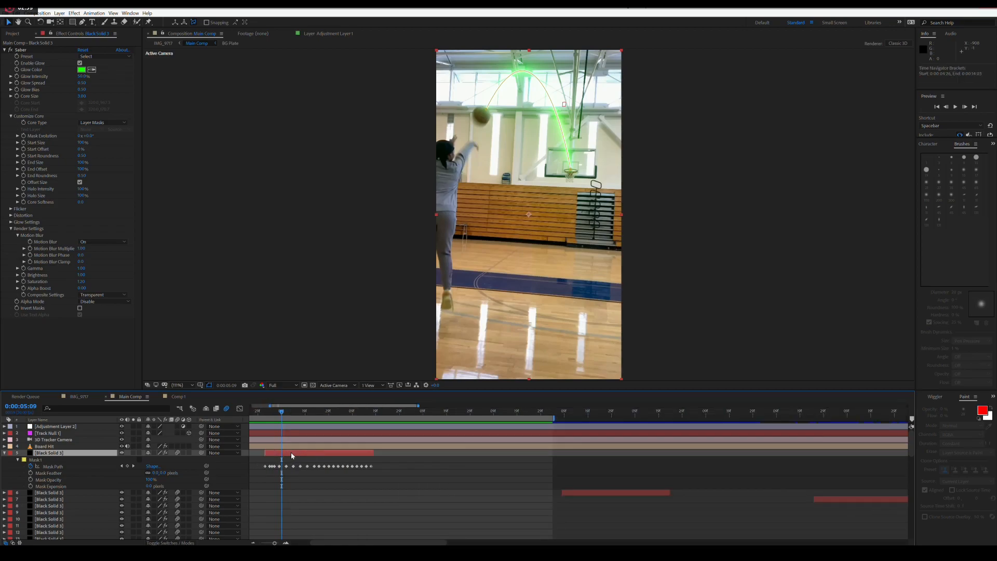
{"action": "left_click_drag", "start_coordinate": [270, 417], "coordinate": [362, 414]}
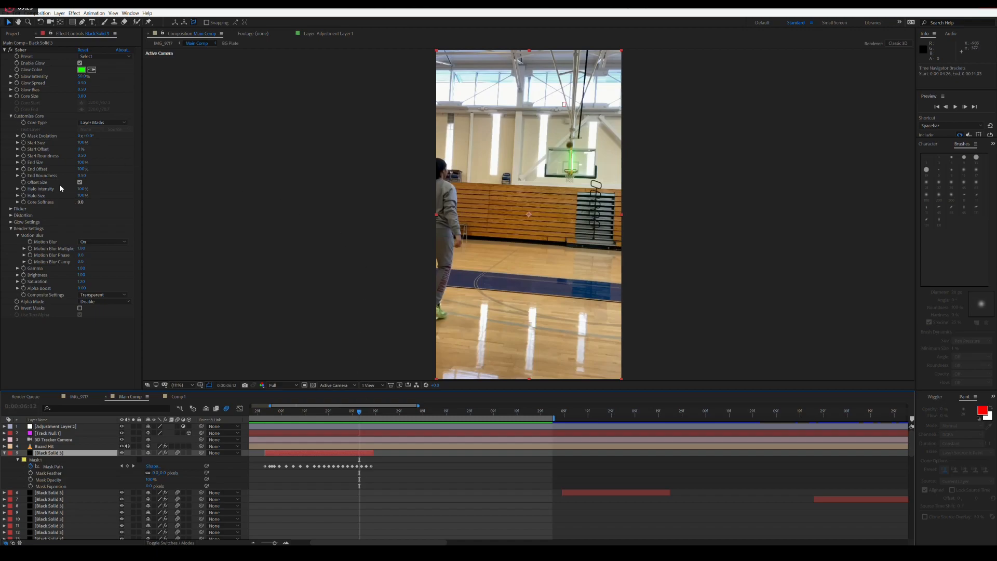
Examine the Saber effect's Glow Settings on layer 5 and collapse the layer's mask properties
{"action": "left_click", "coordinate": [10, 223]}
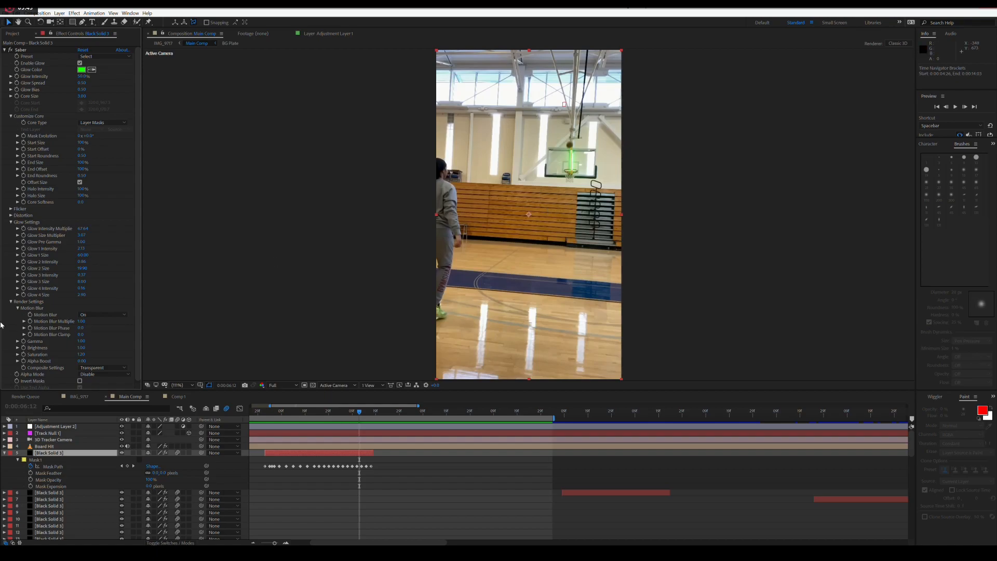
{"action": "left_click", "coordinate": [5, 453]}
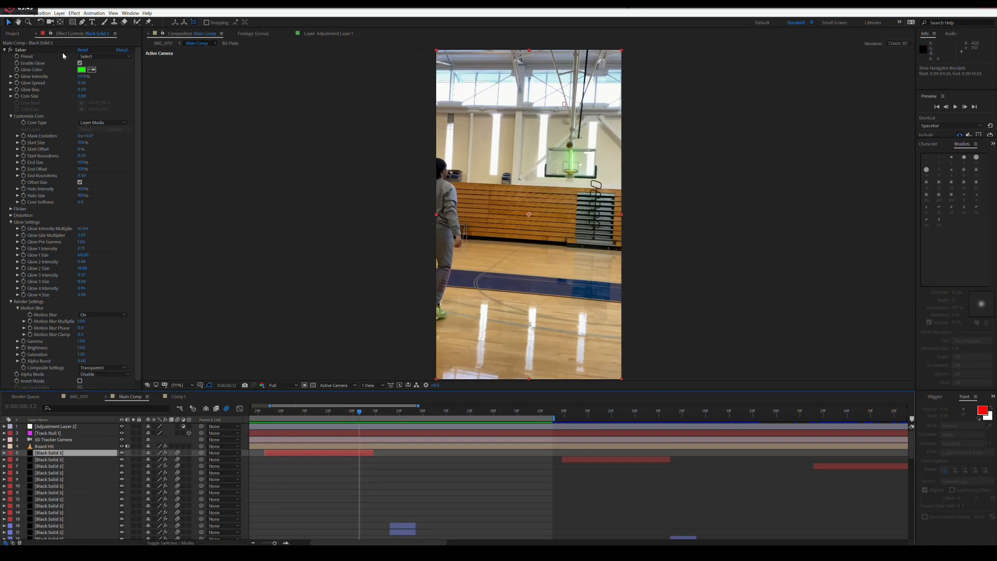
{"action": "left_click", "coordinate": [58, 14]}
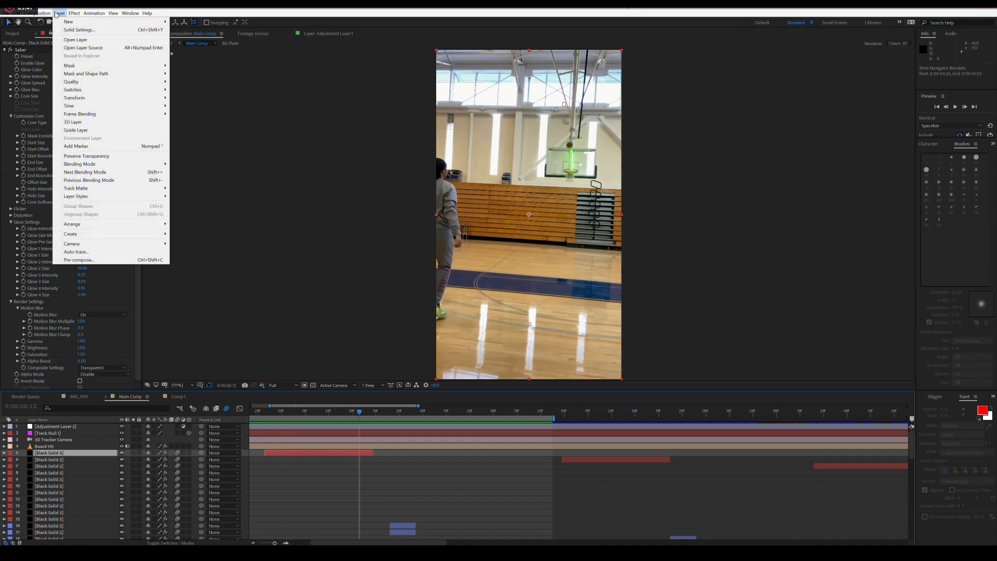
{"action": "mouse_move", "coordinate": [58, 23]}
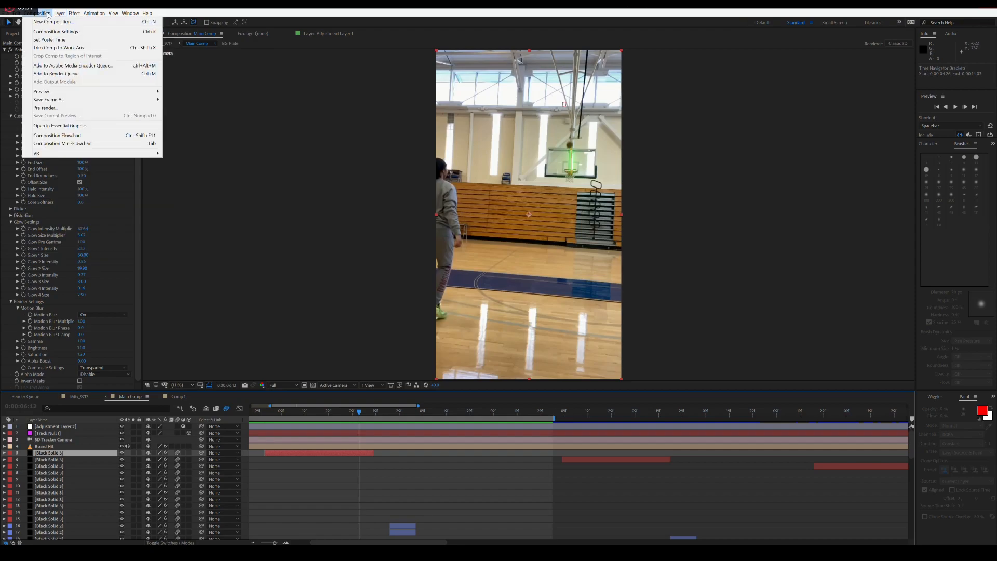
{"action": "left_click", "coordinate": [1, 375]}
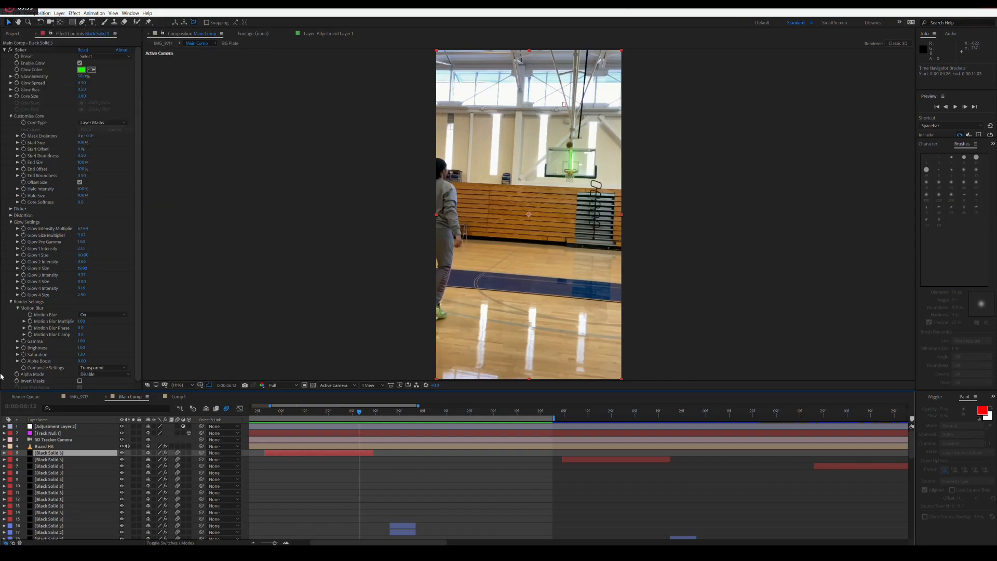
Create a new composition named "Test Guide" with the UHD 4K 23.976 preset
{"action": "left_click", "coordinate": [19, 33]}
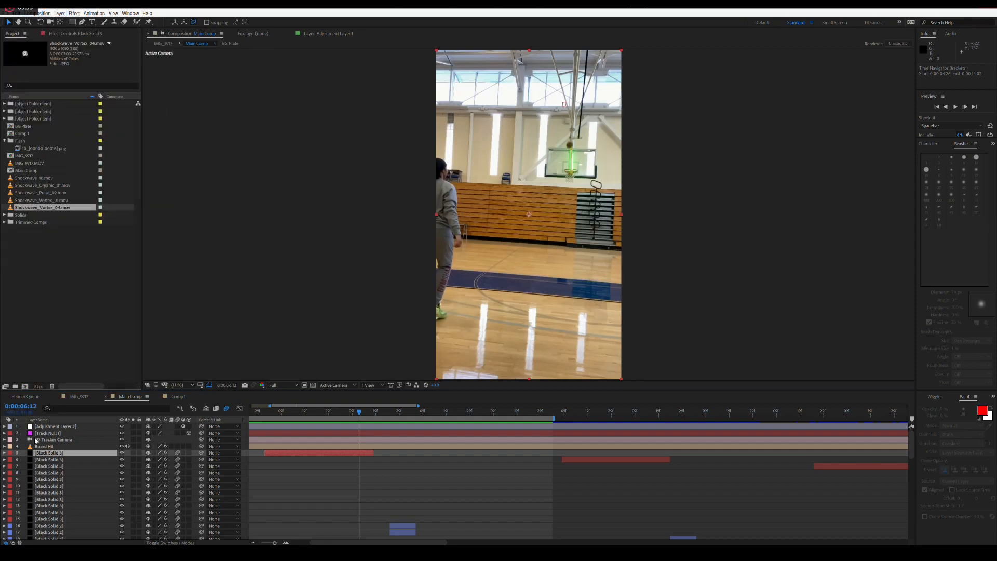
{"action": "key", "text": "ctrl+n"}
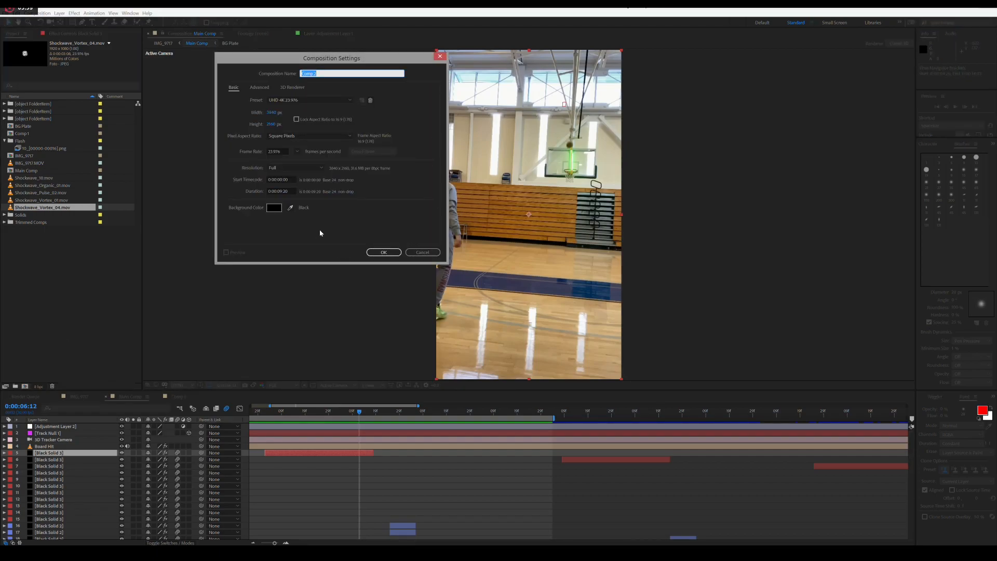
{"action": "type", "text": "Test Guide"}
{"action": "key", "text": "Return"}
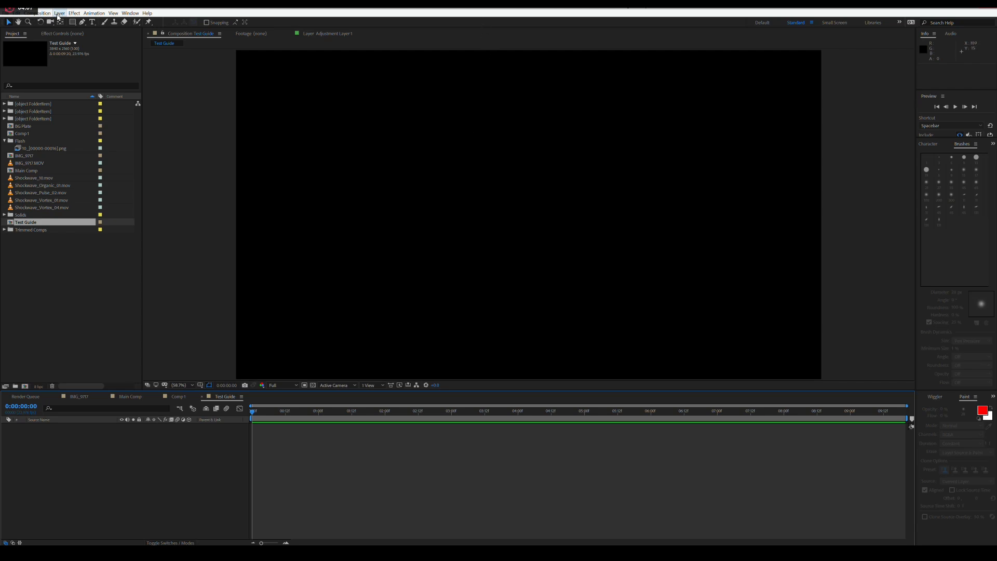
Add a composition-sized black solid layer to Test Guide with the default solid settings
{"action": "left_click", "coordinate": [59, 13]}
{"action": "mouse_move", "coordinate": [78, 22]}
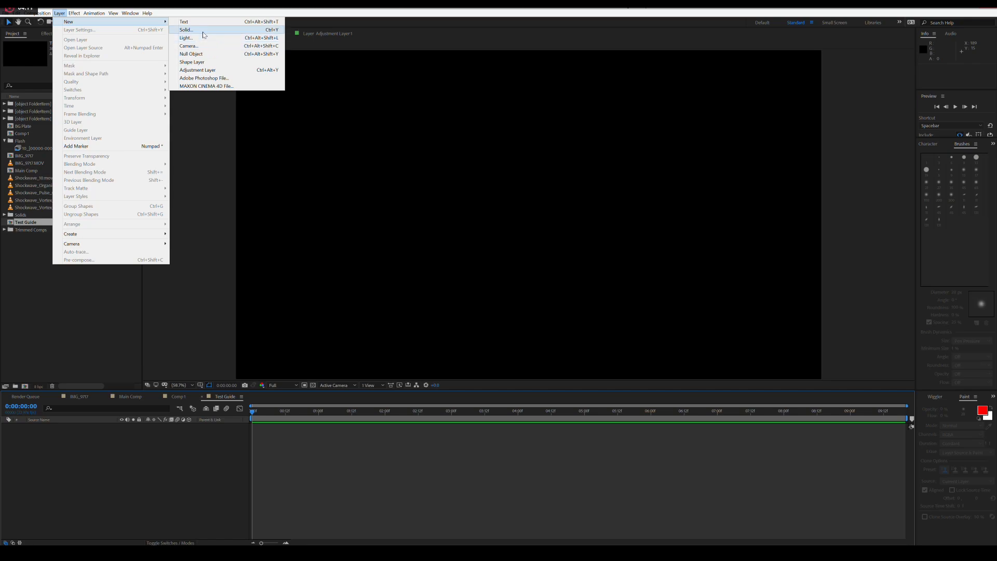
{"action": "left_click", "coordinate": [203, 30]}
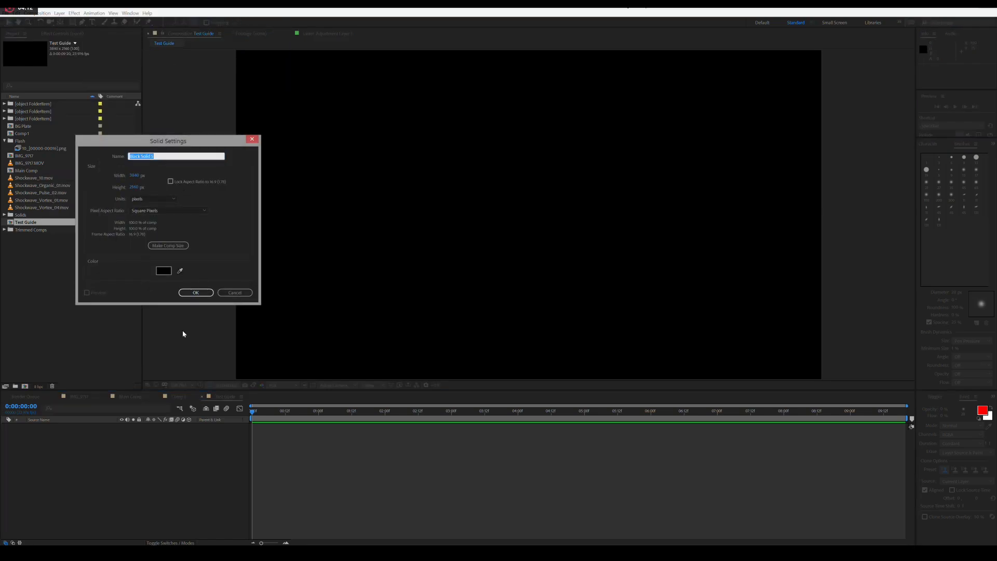
{"action": "left_click", "coordinate": [193, 293]}
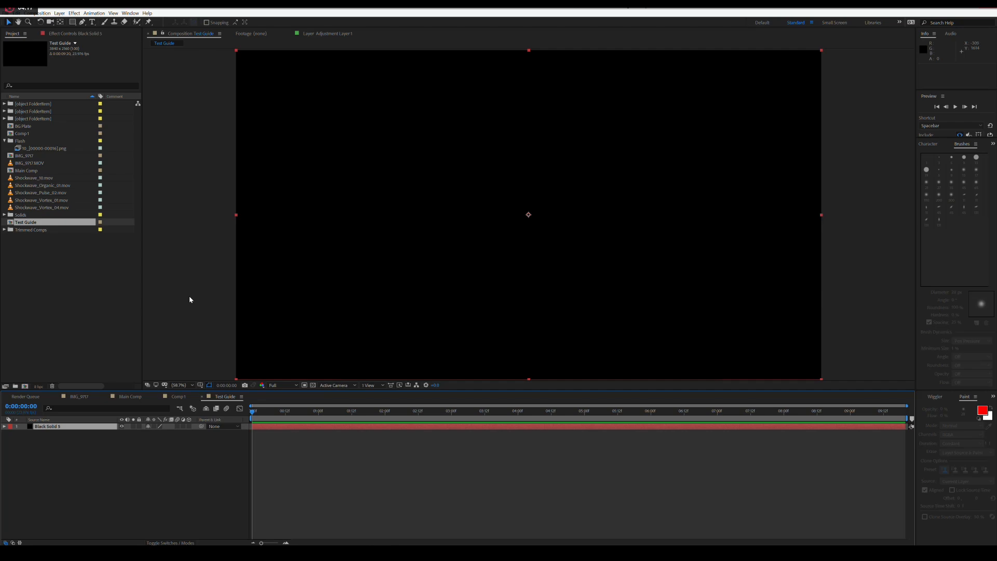
Draw an open two-point mask on the black solid with the Pen tool, curved into a tall arc
{"action": "left_click", "coordinate": [63, 34]}
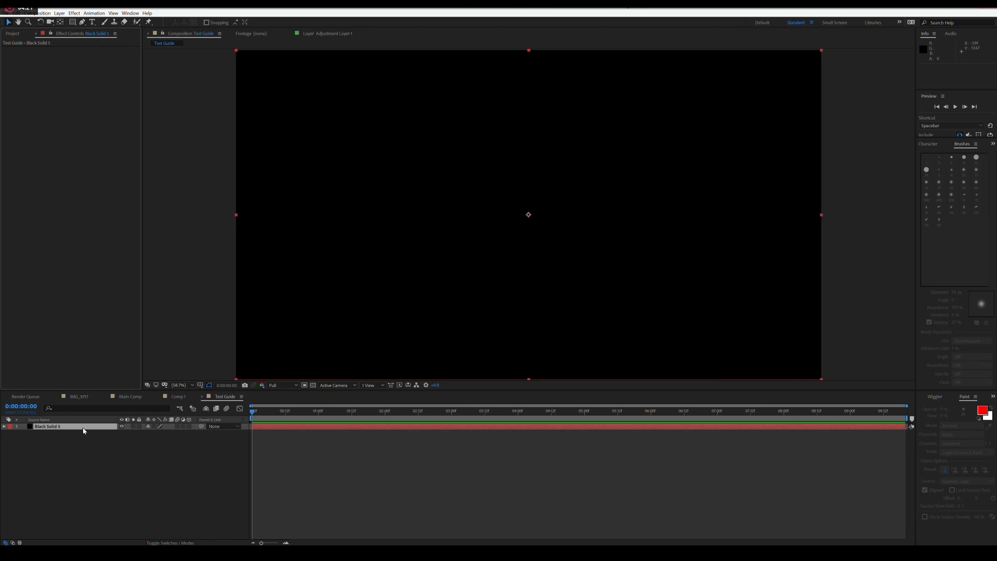
{"action": "left_click", "coordinate": [81, 23]}
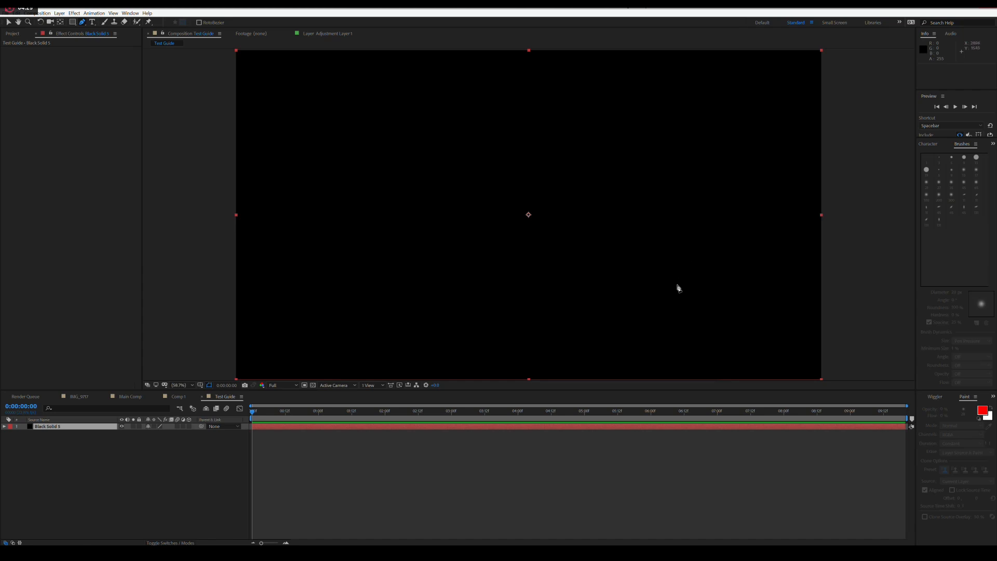
{"action": "left_click", "coordinate": [666, 280]}
{"action": "left_click_drag", "start_coordinate": [414, 263], "coordinate": [249, 481]}
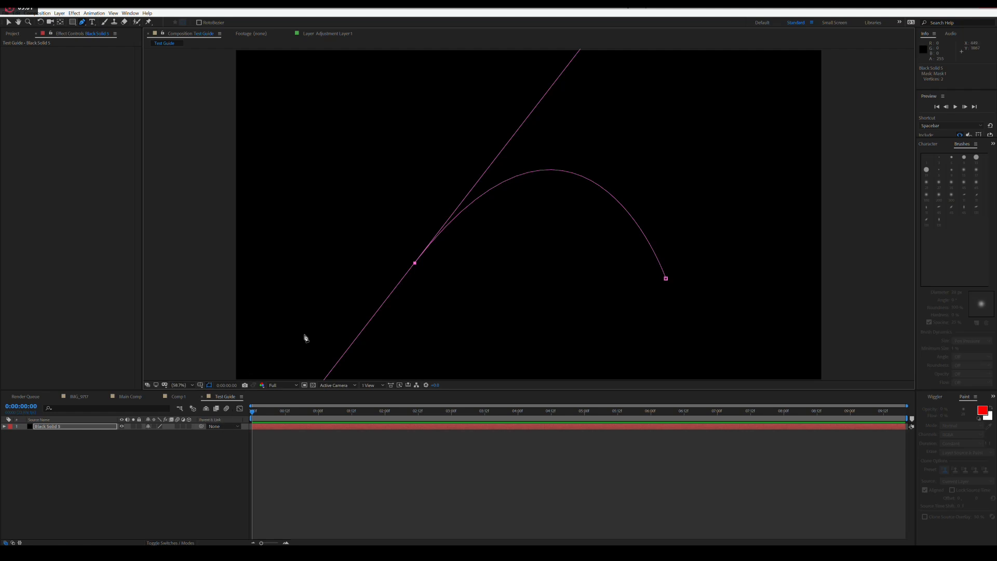
Apply the Video Copilot Saber effect to the solid and set its Core Type to Layer Masks
{"action": "left_click", "coordinate": [74, 13]}
{"action": "mouse_move", "coordinate": [240, 159]}
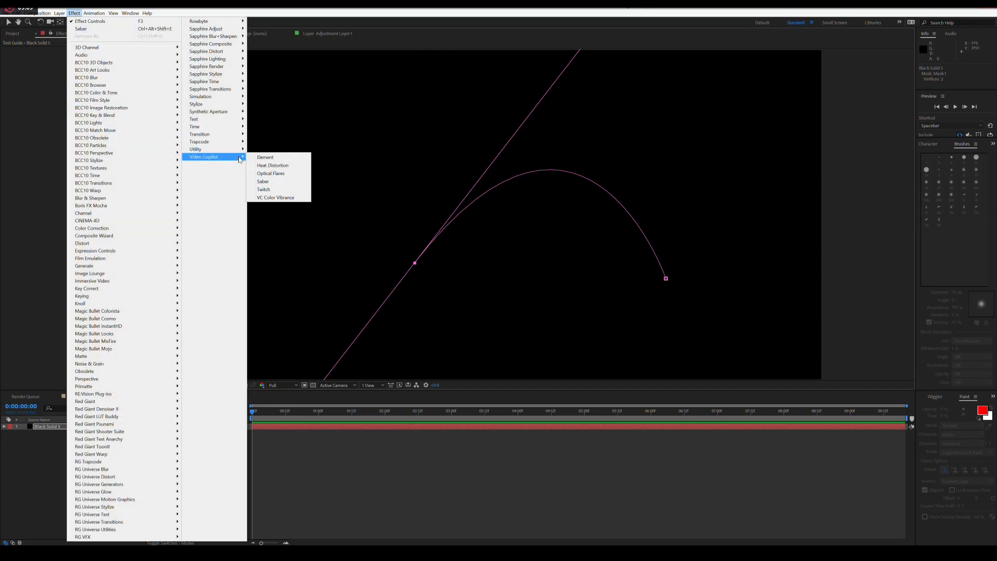
{"action": "left_click", "coordinate": [274, 181]}
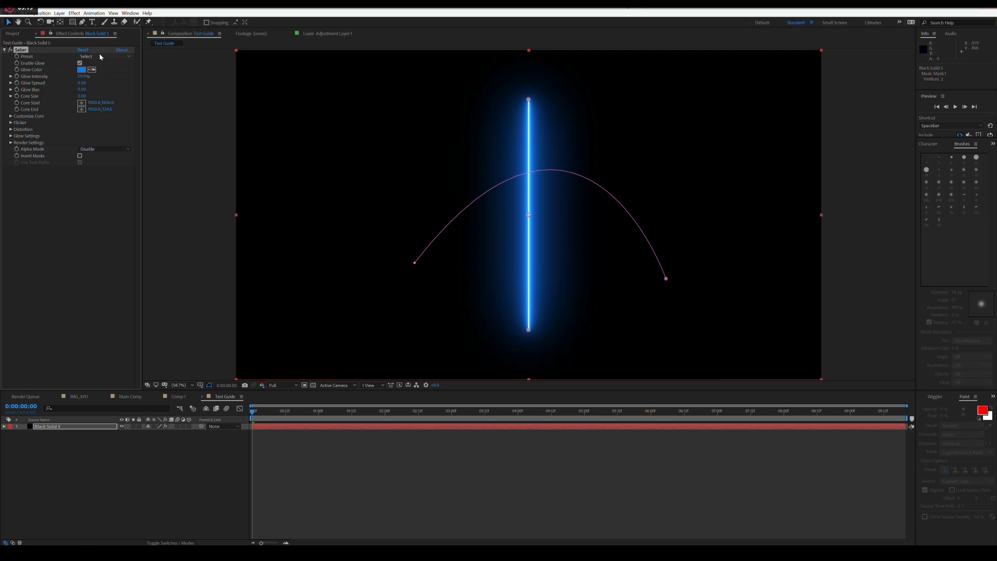
{"action": "left_click", "coordinate": [11, 116]}
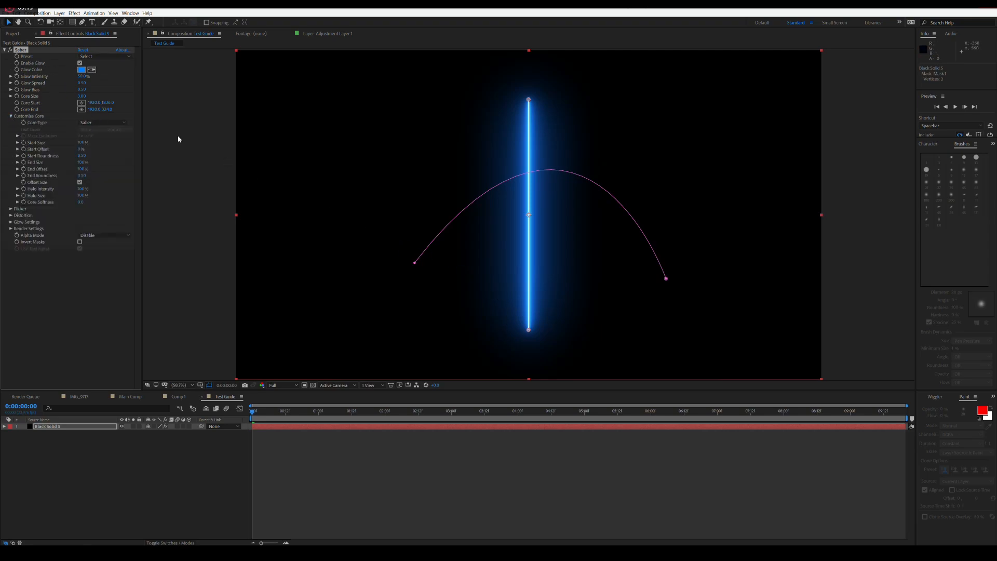
{"action": "left_click", "coordinate": [105, 124]}
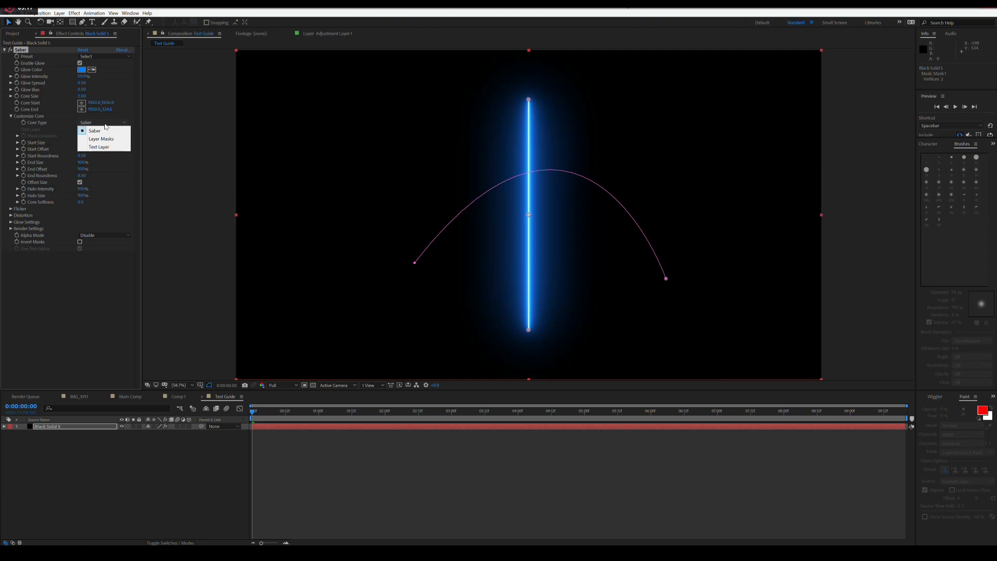
{"action": "left_click", "coordinate": [104, 139]}
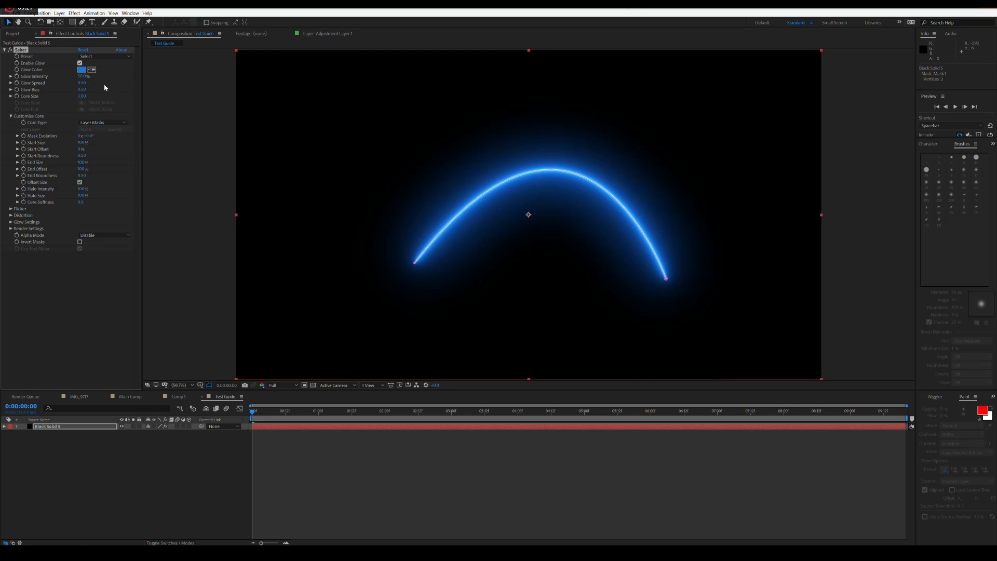
Change the Saber's Glow Color to red
{"action": "left_click", "coordinate": [80, 71]}
{"action": "left_click", "coordinate": [297, 49]}
{"action": "left_click_drag", "start_coordinate": [298, 49], "coordinate": [298, 100]}
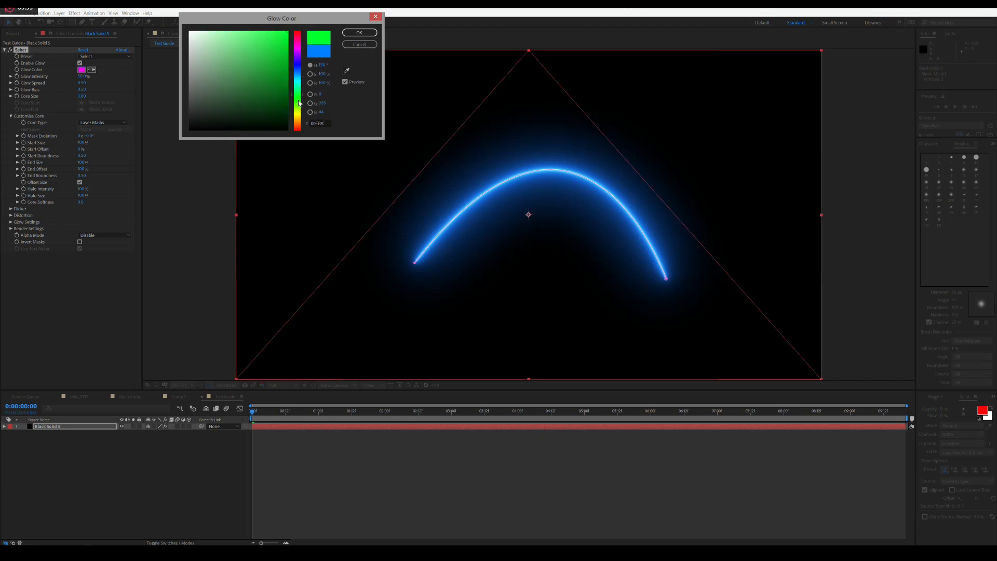
{"action": "left_click", "coordinate": [298, 79]}
{"action": "left_click_drag", "start_coordinate": [300, 130], "coordinate": [301, 131]}
{"action": "left_click", "coordinate": [357, 33]}
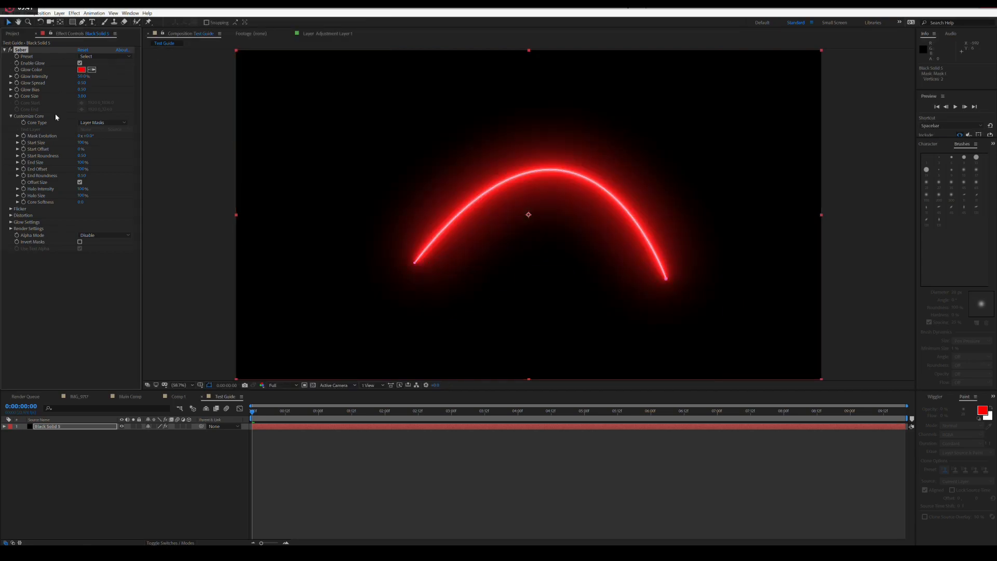
Set the Saber's Composite Settings to Transparent and check the glow against the transparency grid
{"action": "left_click", "coordinate": [10, 229]}
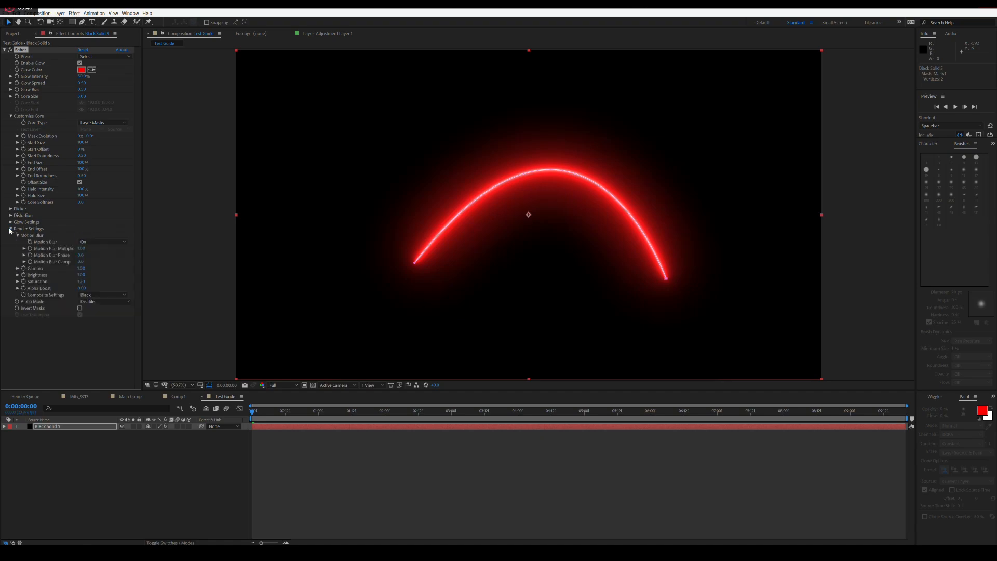
{"action": "left_click", "coordinate": [102, 301]}
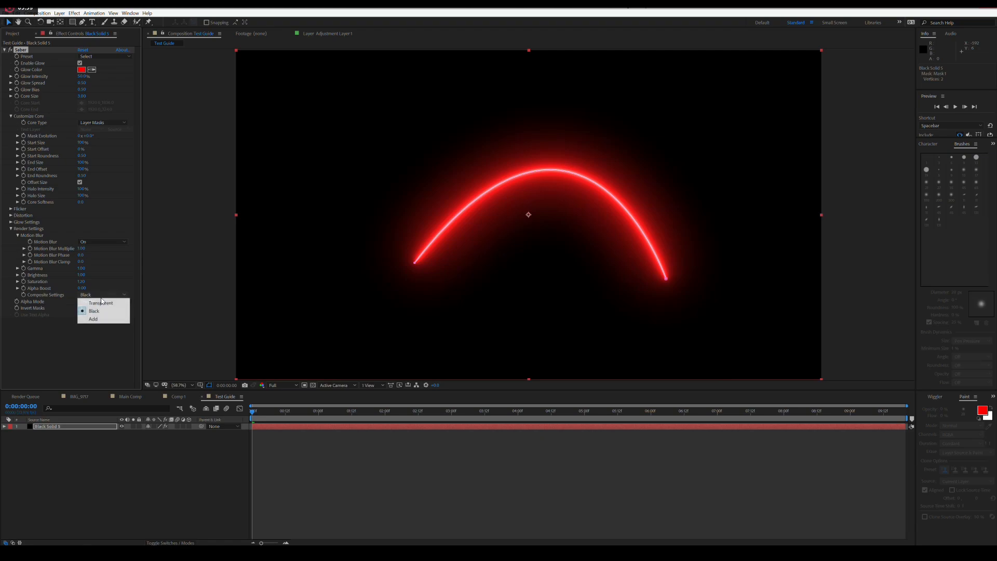
{"action": "left_click", "coordinate": [102, 303]}
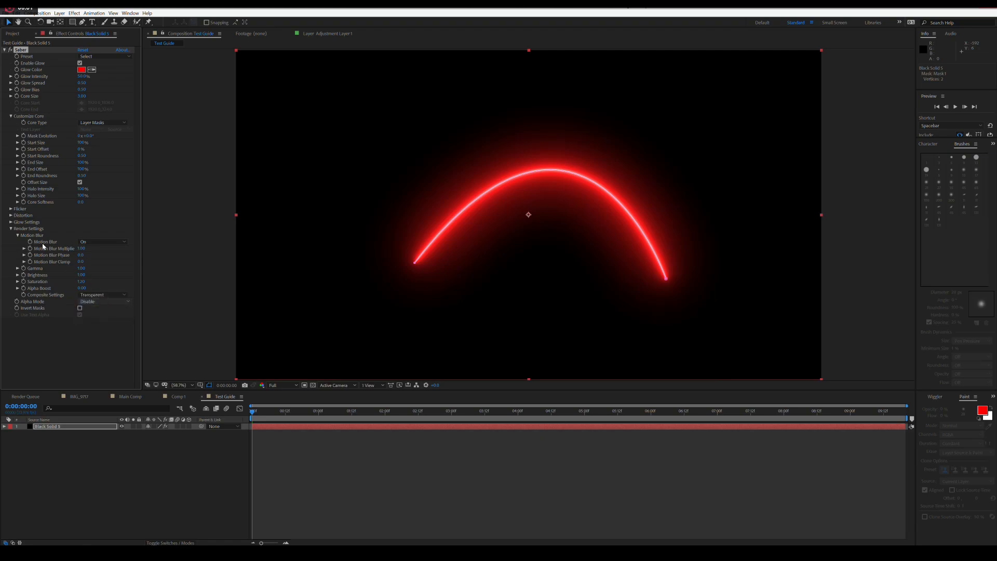
{"action": "left_click", "coordinate": [313, 385]}
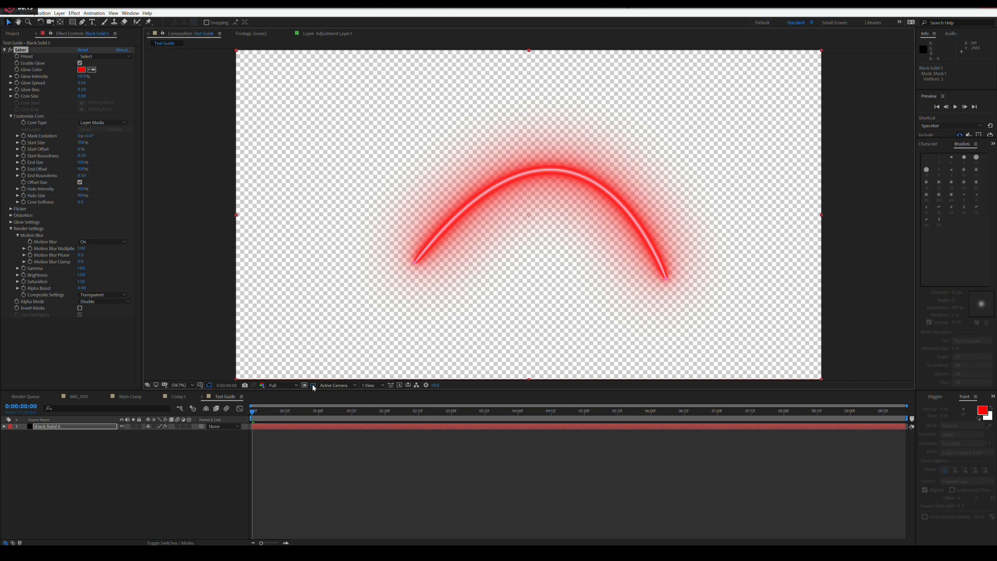
{"action": "left_click", "coordinate": [312, 385]}
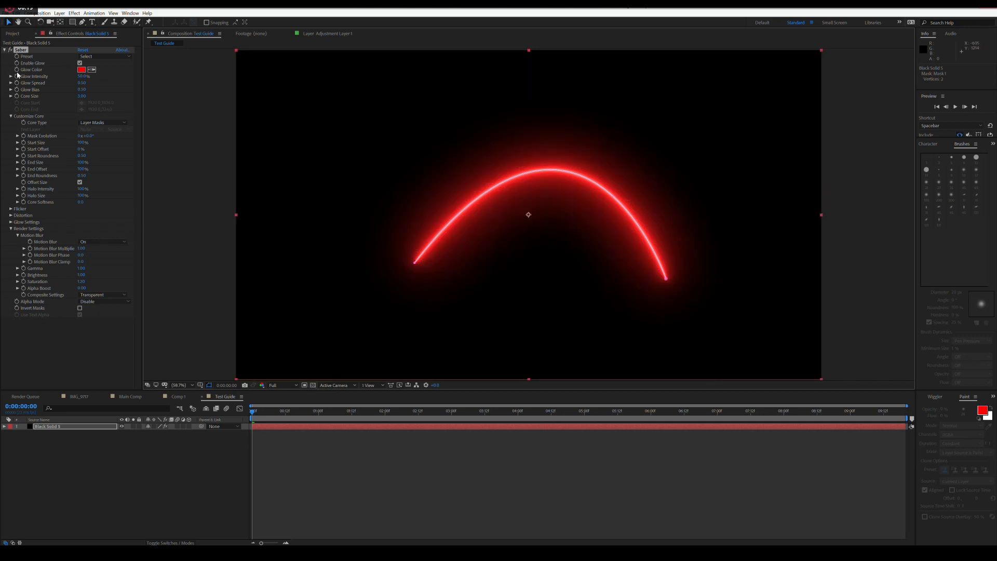
{"action": "left_click", "coordinate": [313, 386]}
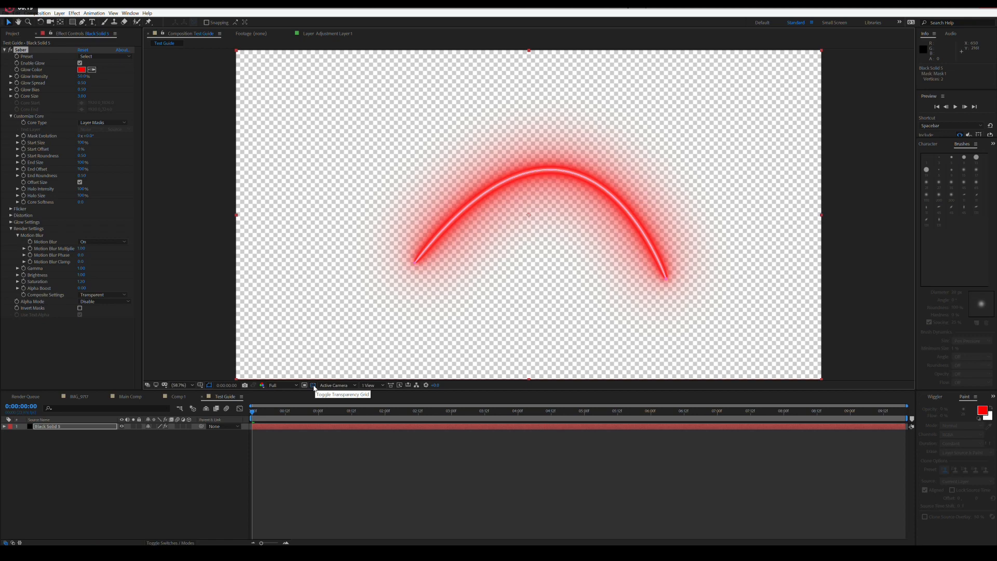
{"action": "left_click", "coordinate": [313, 386]}
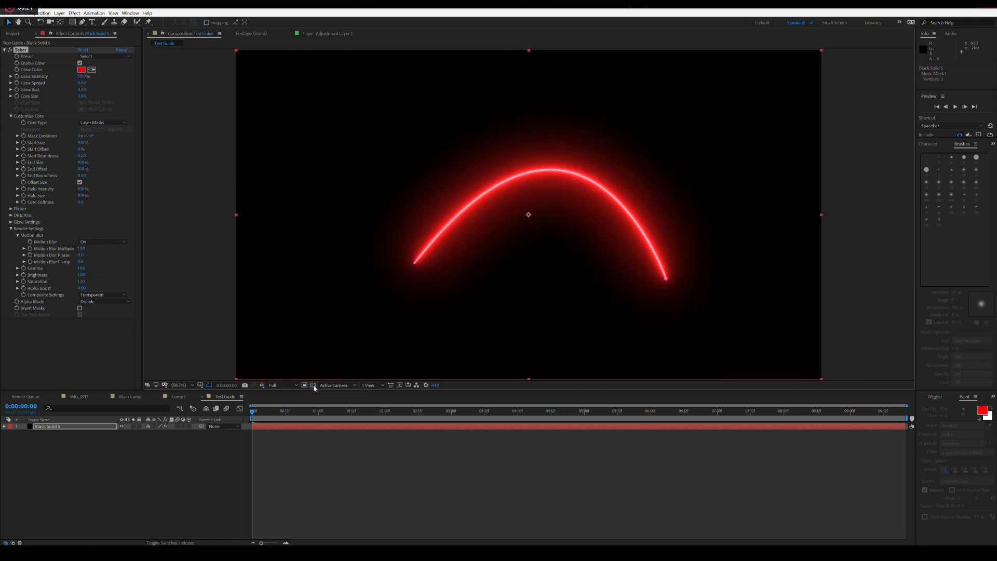
{"action": "left_click", "coordinate": [4, 50]}
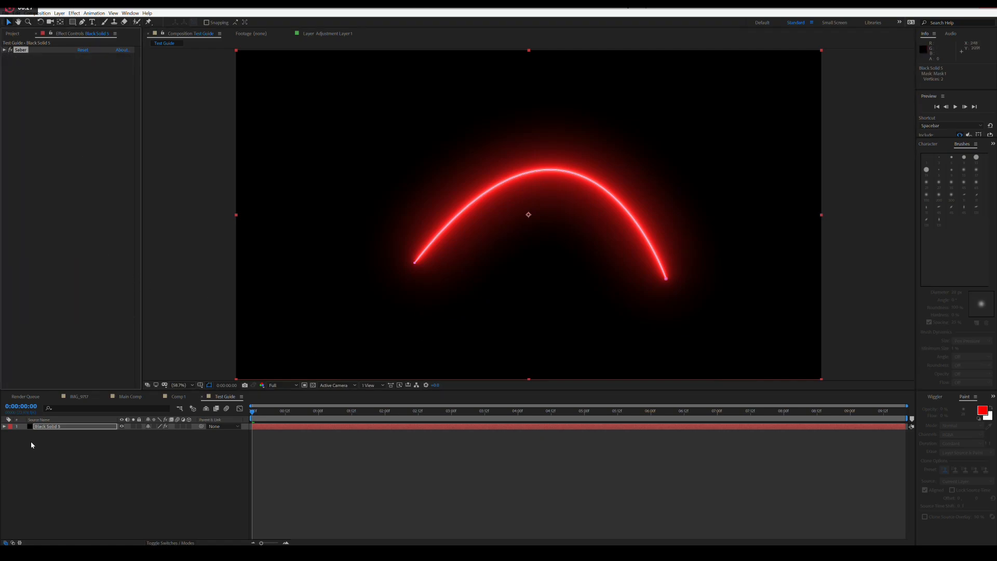
{"action": "left_click", "coordinate": [60, 426]}
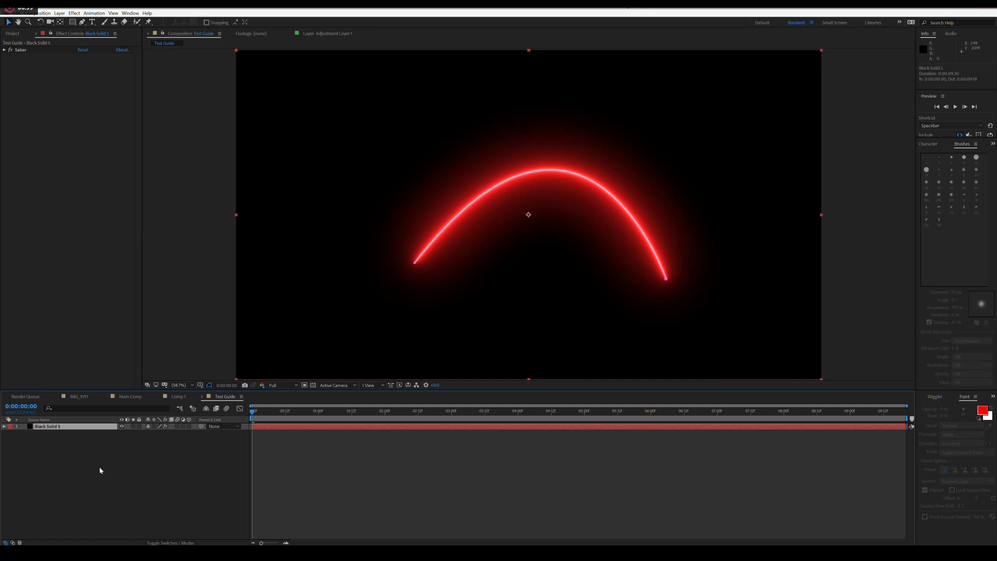
{"action": "key", "text": "m"}
{"action": "key", "text": "m"}
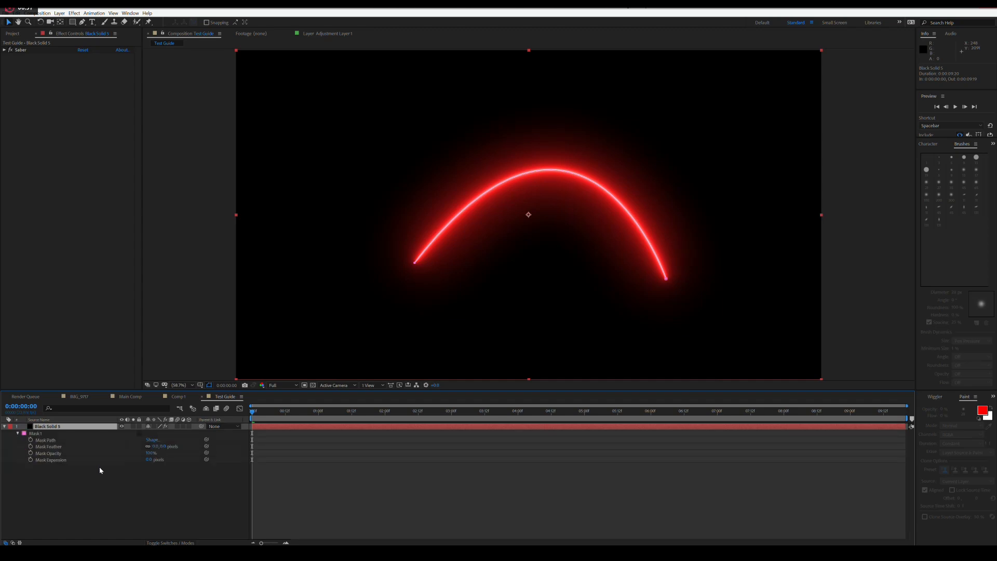
{"action": "left_click", "coordinate": [31, 440]}
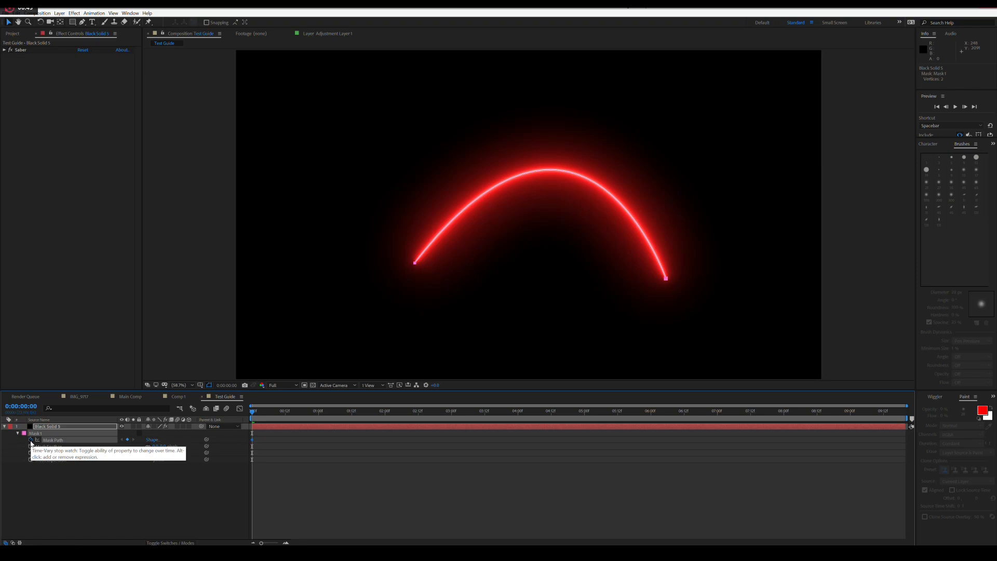
{"action": "left_click", "coordinate": [31, 440]}
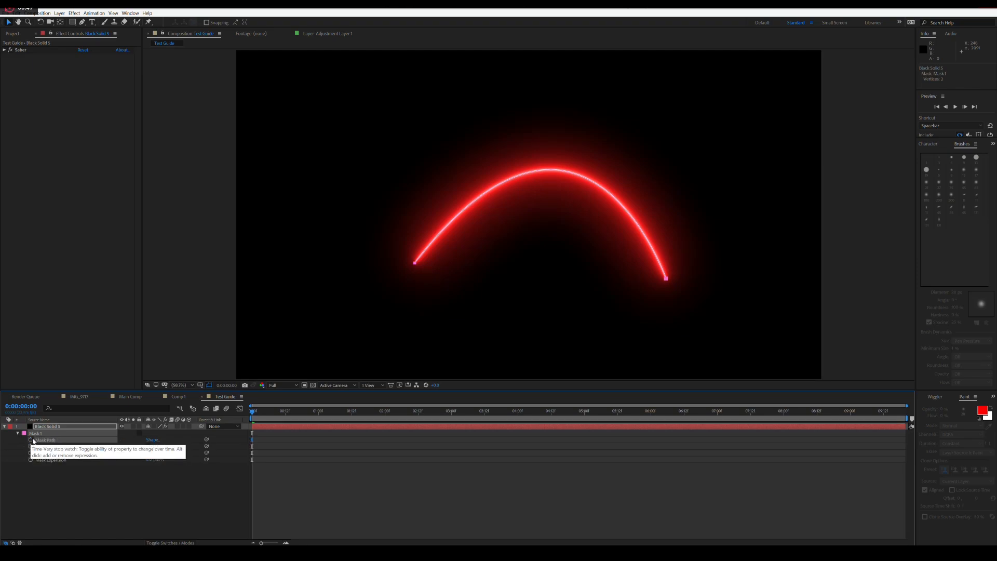
{"action": "left_click", "coordinate": [5, 427]}
Duplicate the black solid and hide the lower copy
{"action": "left_click", "coordinate": [58, 427]}
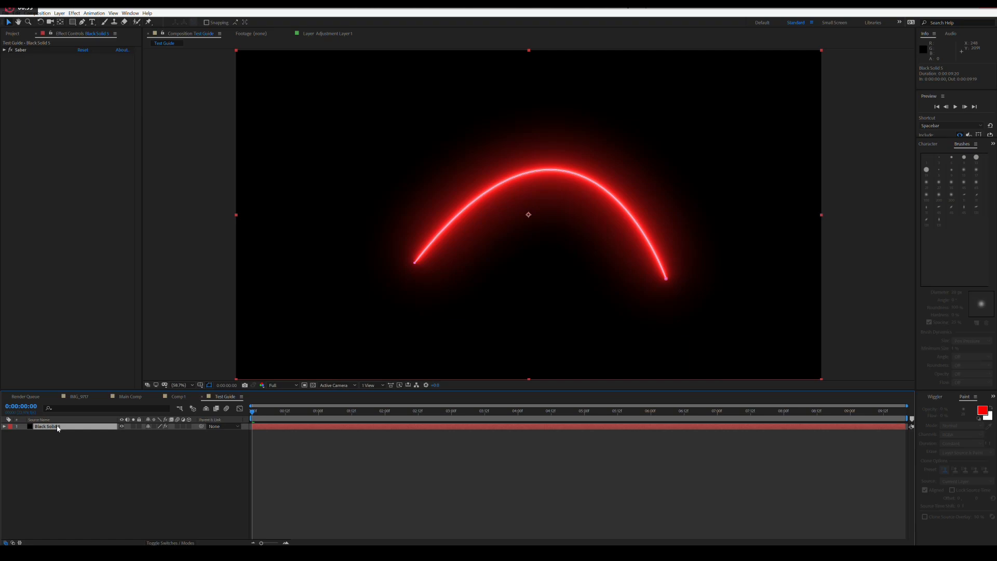
{"action": "key", "text": "ctrl+d"}
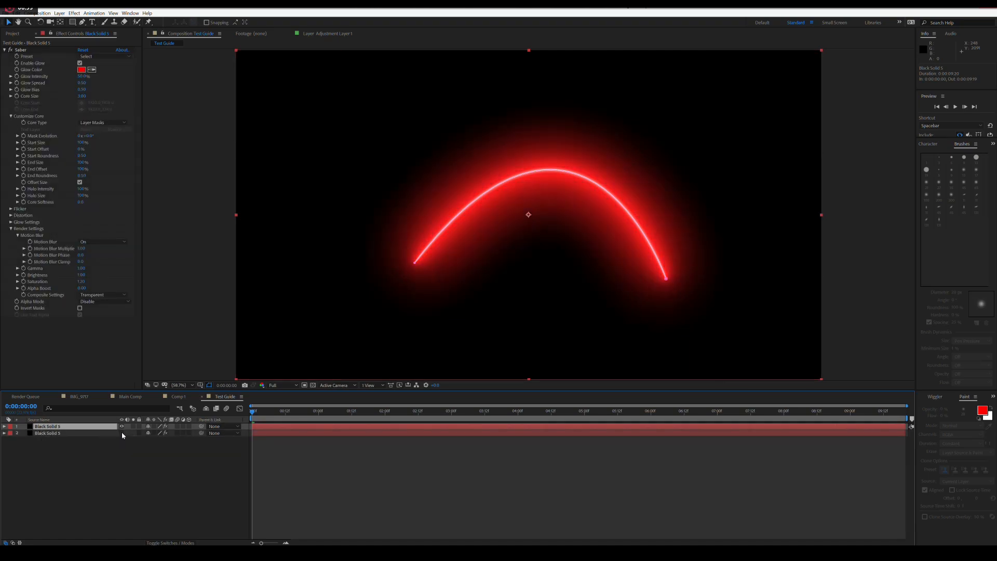
{"action": "left_click", "coordinate": [122, 433]}
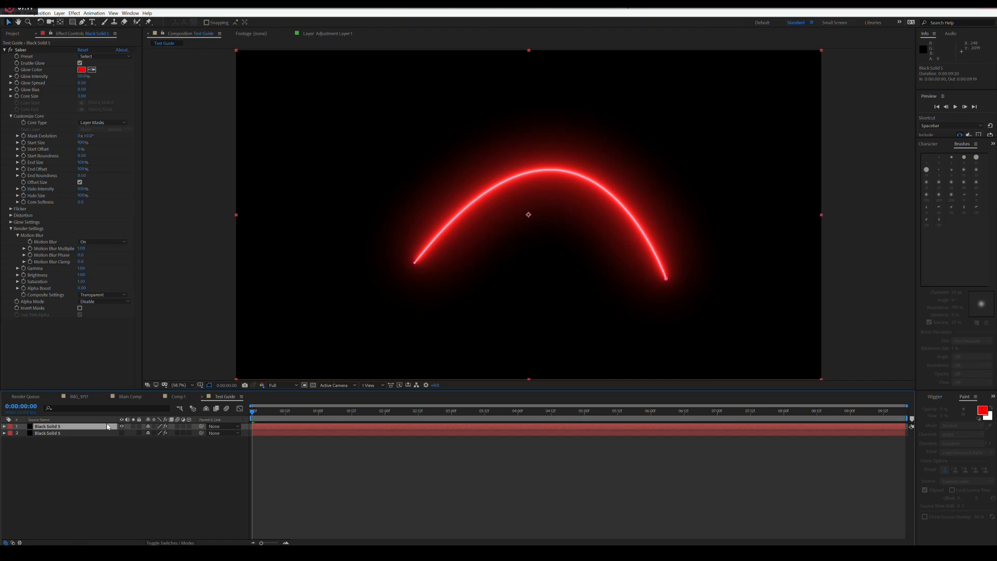
Keyframe the full-arc Mask Path on the upper black solid and move that keyframe to about 2.5 seconds
{"action": "key", "text": "m"}
{"action": "key", "text": "m"}
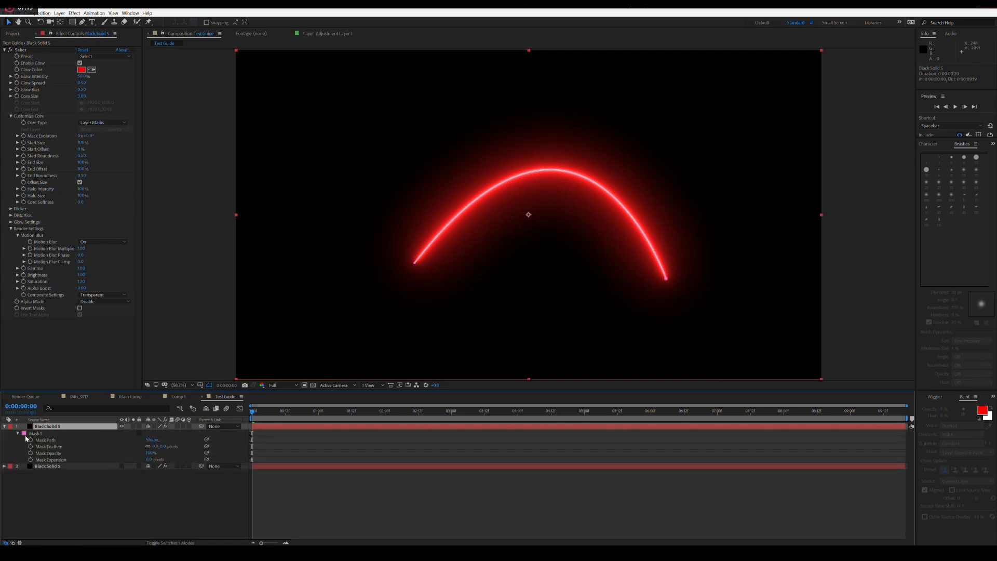
{"action": "left_click", "coordinate": [32, 440]}
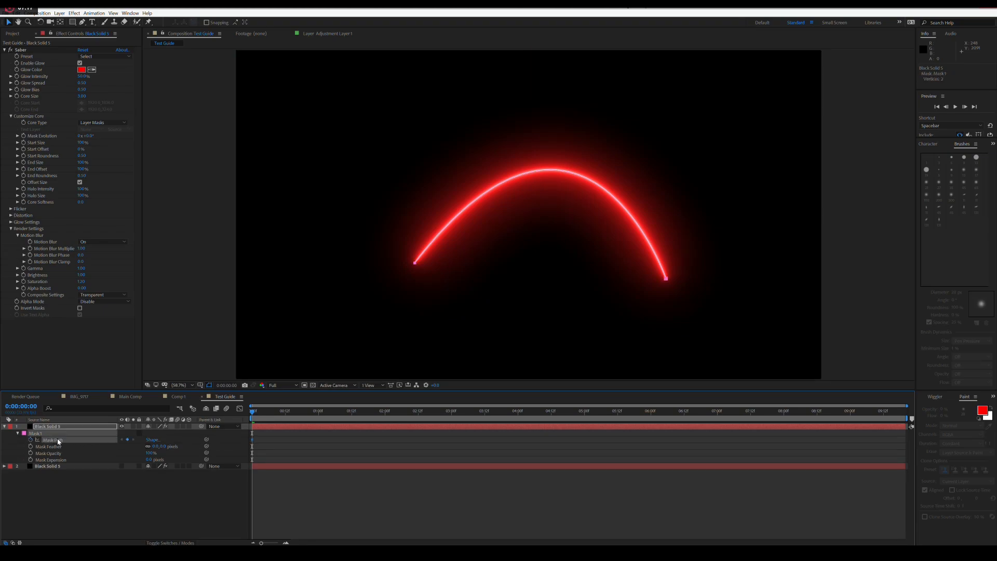
{"action": "left_click_drag", "start_coordinate": [253, 440], "coordinate": [419, 441]}
At the first frame, move the mask's end point onto its start point and retract the curve handle between them
{"action": "left_click_drag", "start_coordinate": [665, 278], "coordinate": [415, 264]}
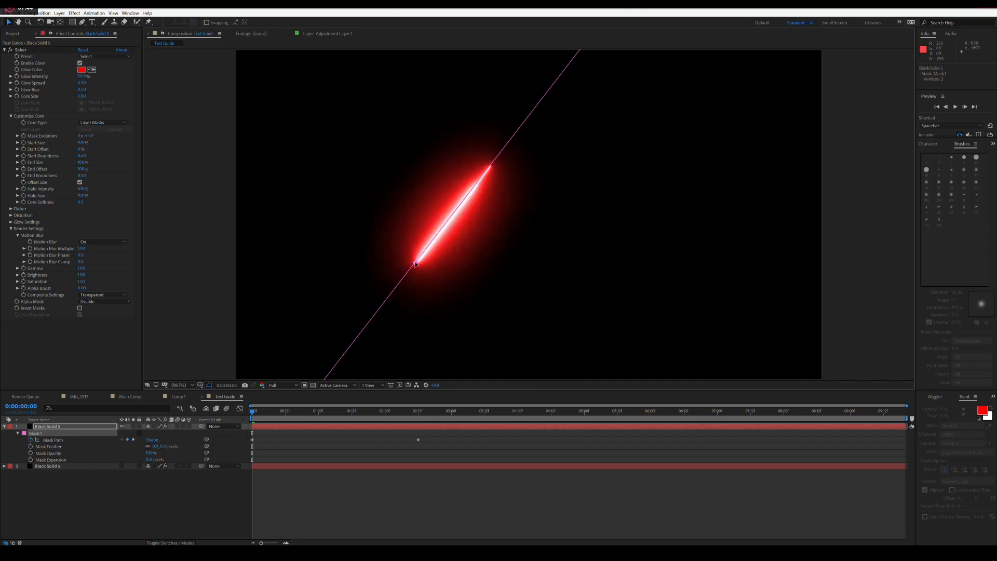
{"action": "left_click_drag", "start_coordinate": [555, 127], "coordinate": [602, 186]}
{"action": "left_click_drag", "start_coordinate": [534, 235], "coordinate": [456, 334]}
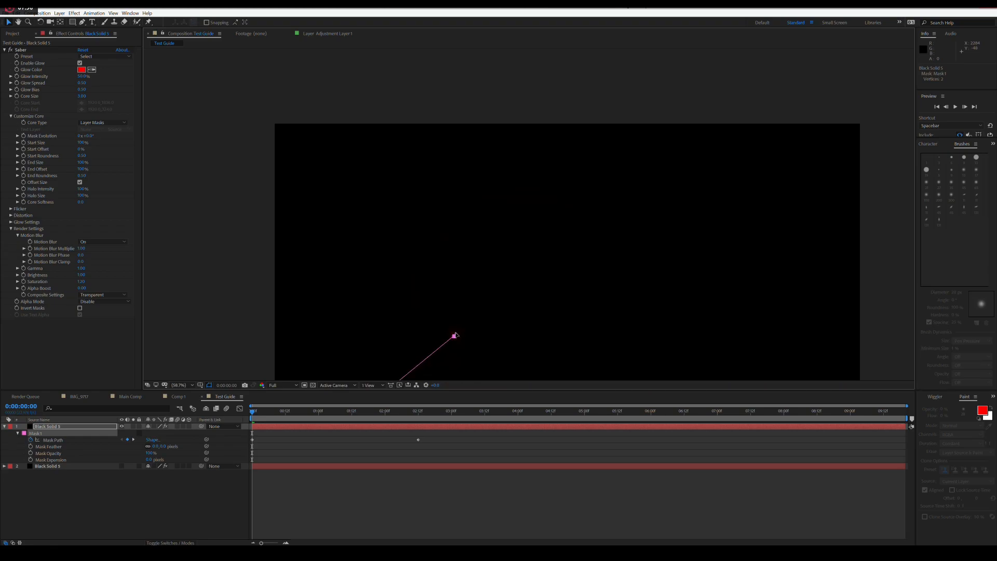
{"action": "scroll", "coordinate": [510, 299], "scroll_direction": "down", "scroll_amount": 1}
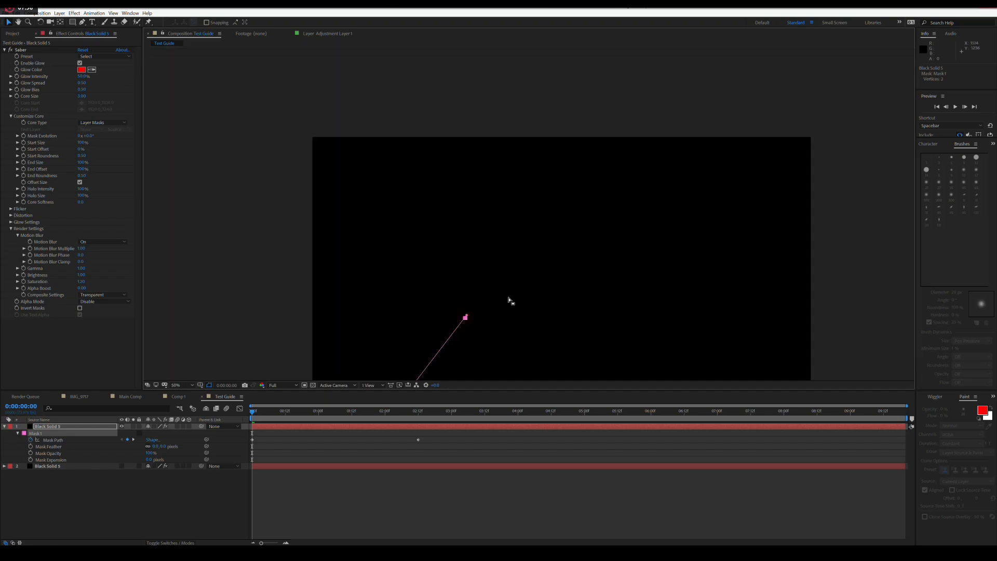
{"action": "scroll", "coordinate": [506, 299], "scroll_direction": "down", "scroll_amount": 1}
{"action": "left_click_drag", "start_coordinate": [543, 303], "coordinate": [444, 232]}
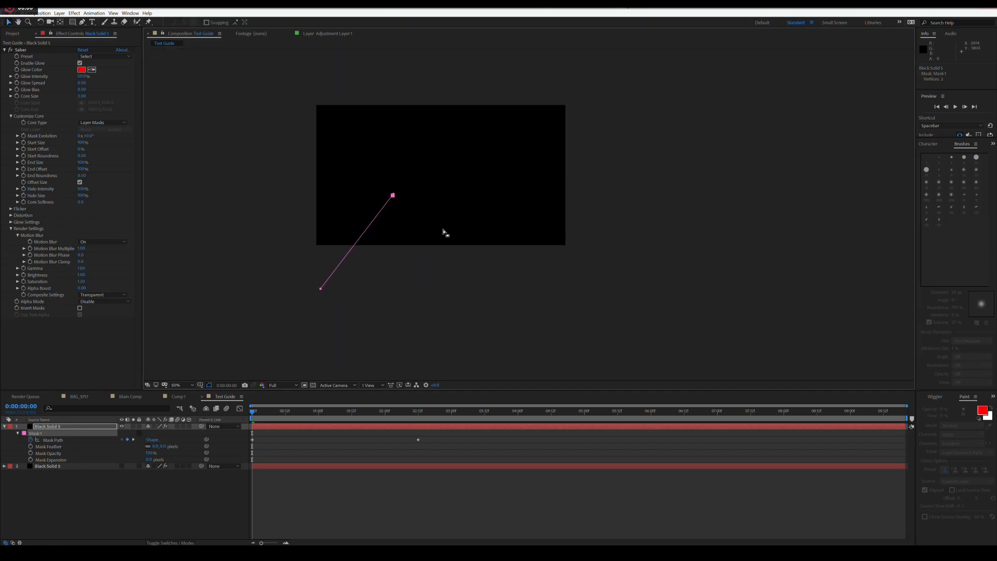
{"action": "scroll", "coordinate": [443, 231], "scroll_direction": "up", "scroll_amount": 3}
{"action": "left_click_drag", "start_coordinate": [293, 227], "coordinate": [570, 247]}
{"action": "scroll", "coordinate": [570, 247], "scroll_direction": "down", "scroll_amount": 2}
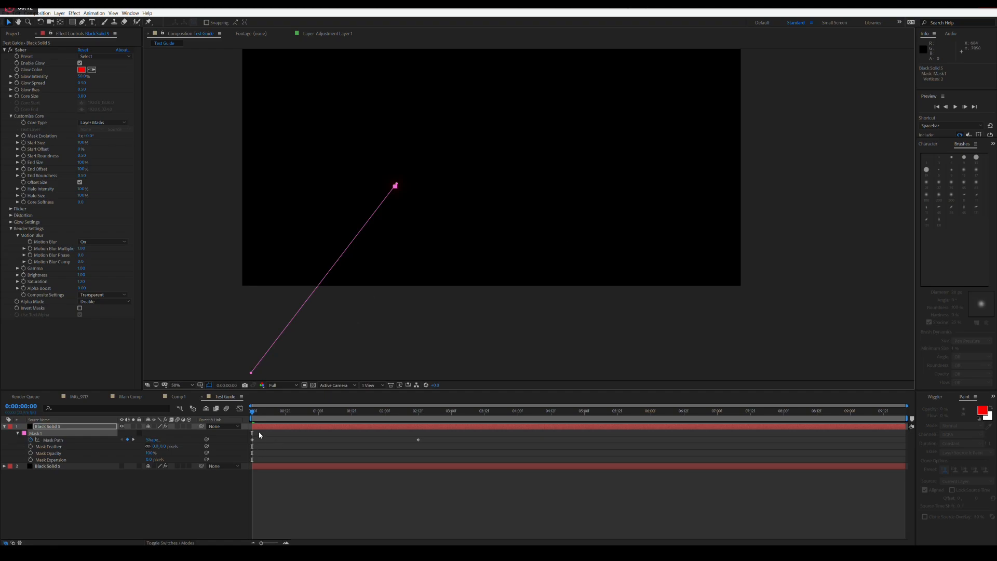
Trim the work area to end at the second Mask Path keyframe and preview the growing trail from the start
{"action": "left_click", "coordinate": [426, 412]}
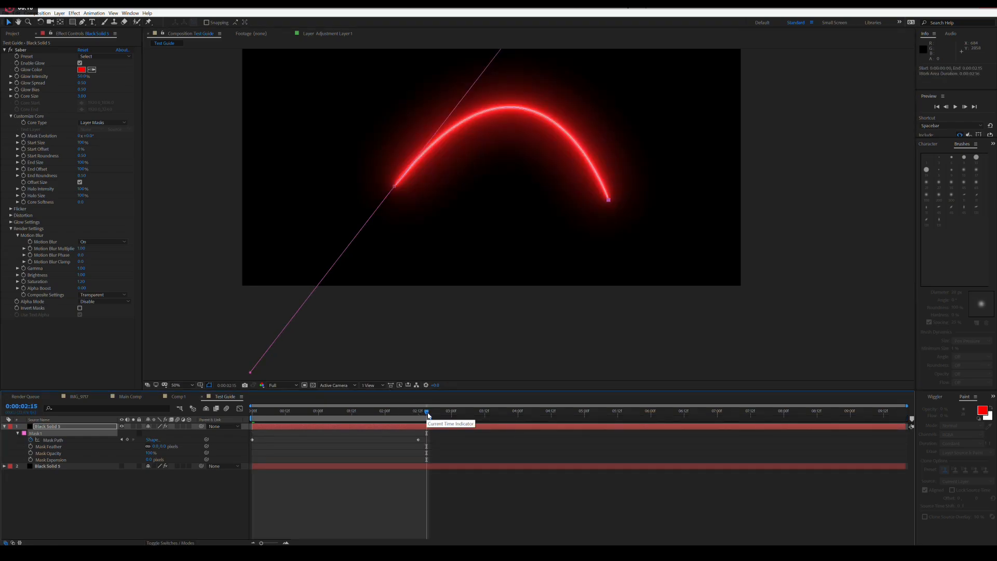
{"action": "left_click_drag", "start_coordinate": [427, 419], "coordinate": [185, 414]}
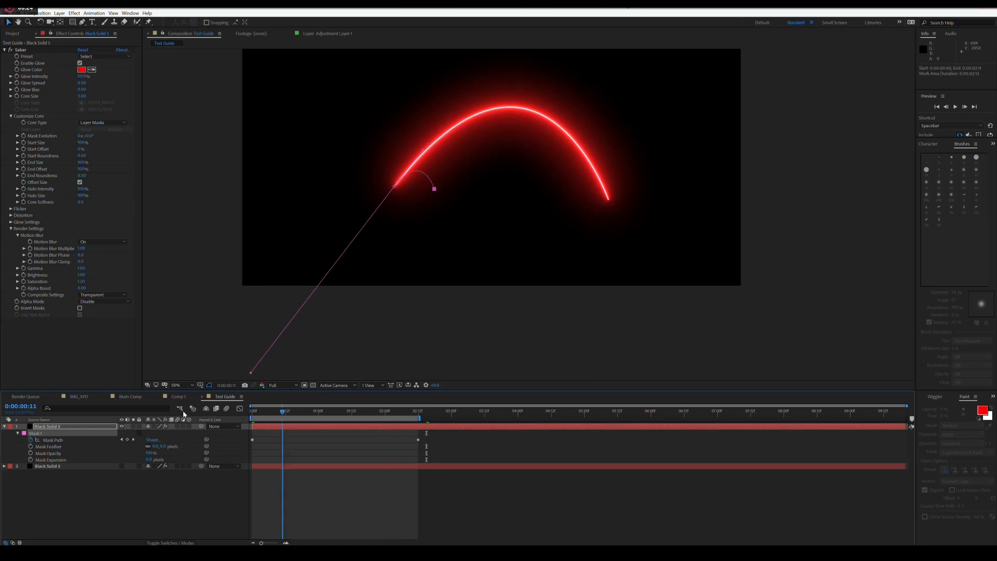
{"action": "left_click", "coordinate": [954, 107]}
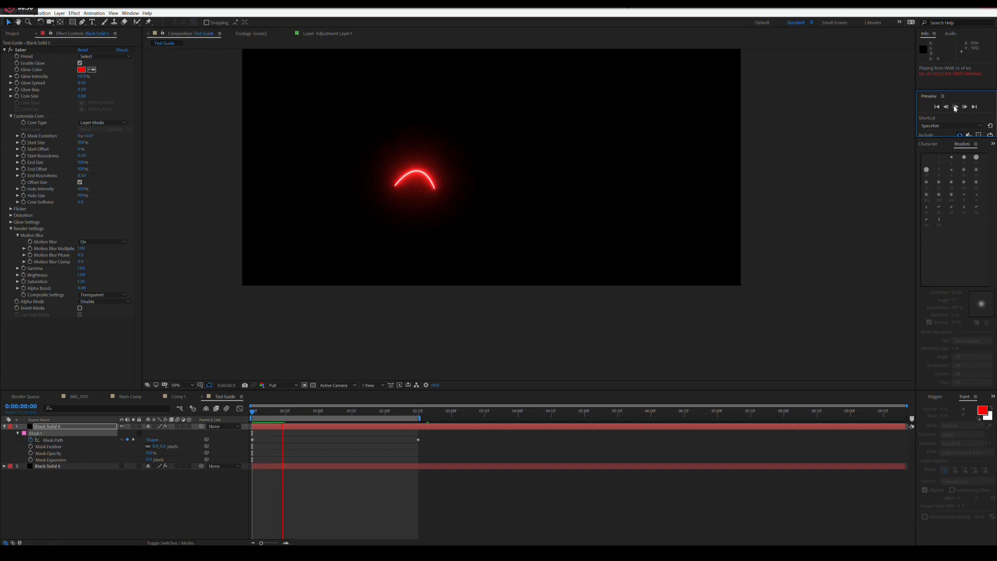
{"action": "key", "text": "space"}
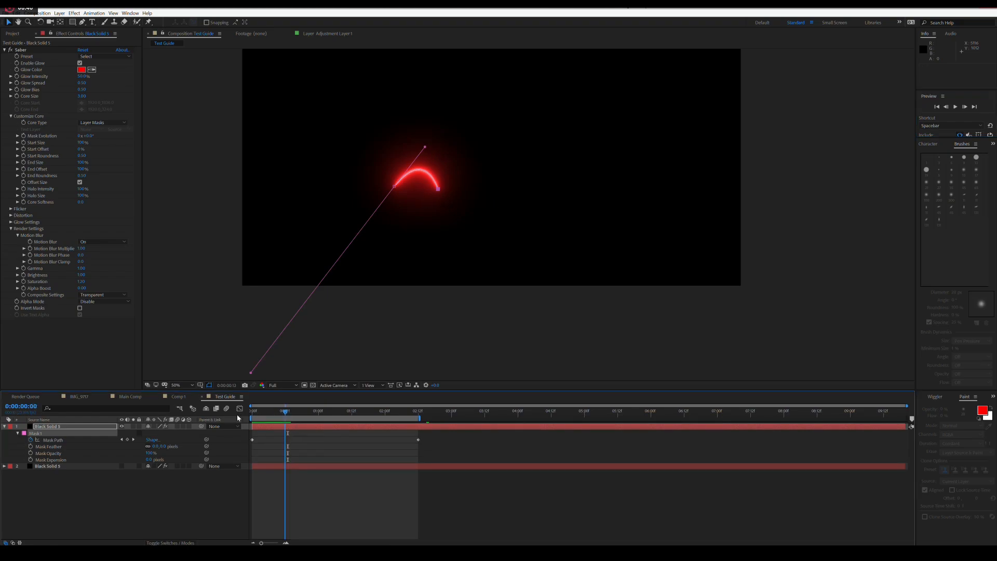
{"action": "left_click_drag", "start_coordinate": [275, 411], "coordinate": [241, 415]}
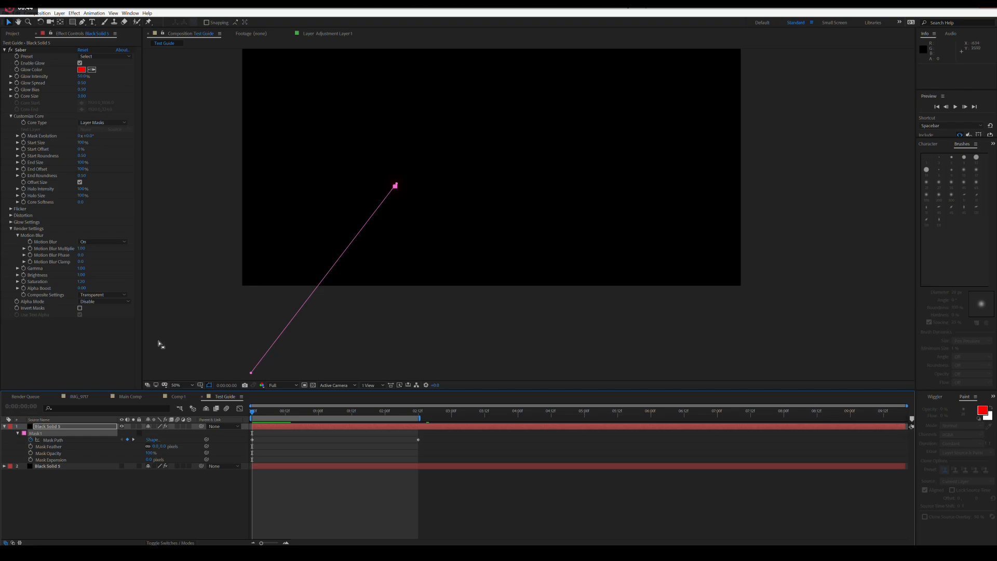
Add a new composition-sized white solid layer above the black solids
{"action": "left_click", "coordinate": [59, 13]}
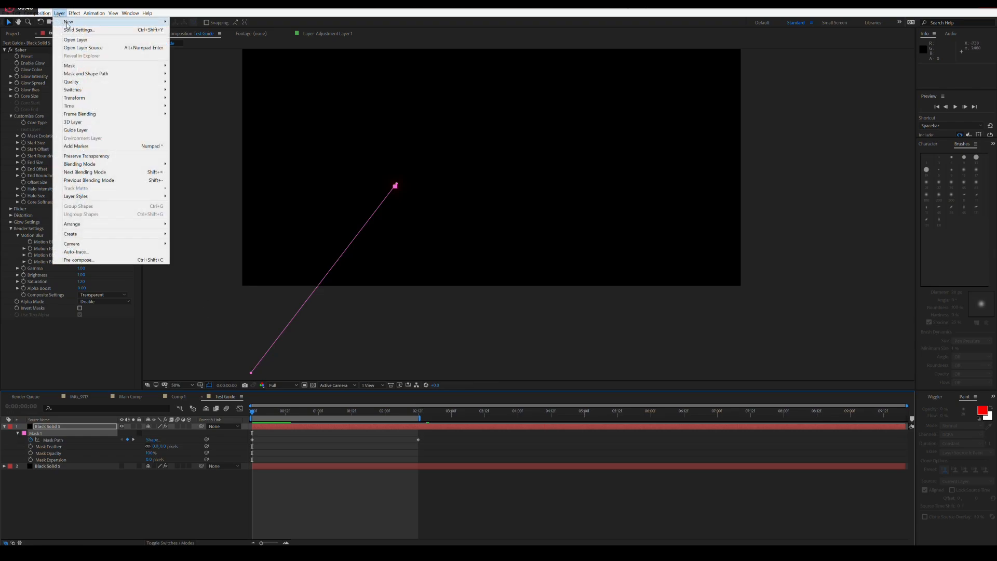
{"action": "mouse_move", "coordinate": [70, 22]}
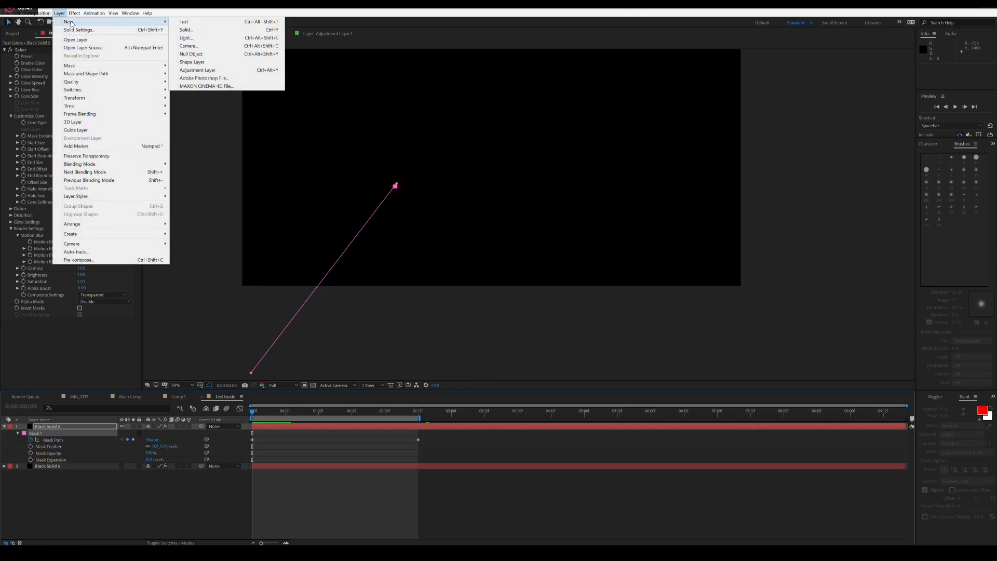
{"action": "left_click", "coordinate": [186, 30]}
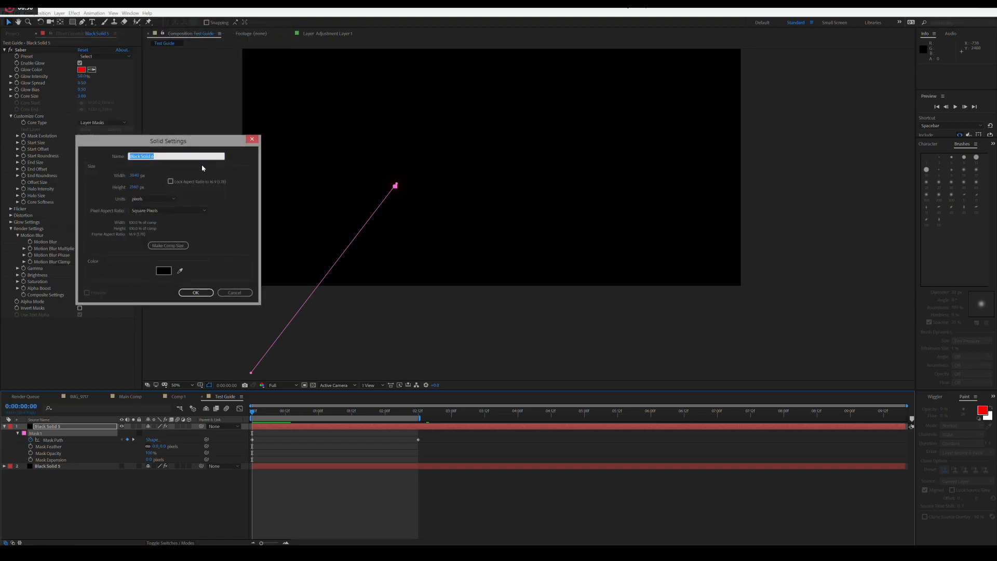
{"action": "left_click", "coordinate": [167, 272]}
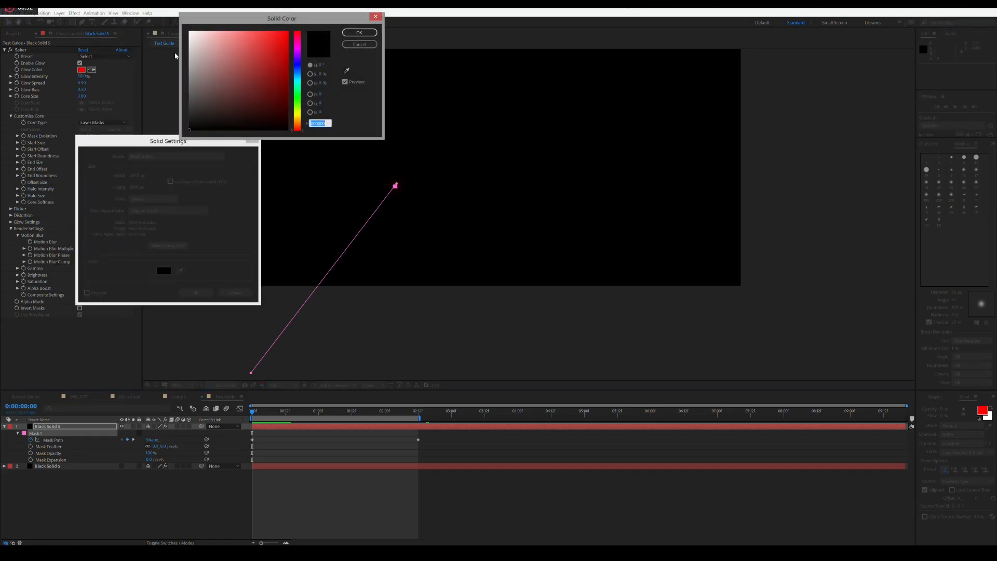
{"action": "left_click", "coordinate": [189, 31]}
{"action": "left_click", "coordinate": [360, 33]}
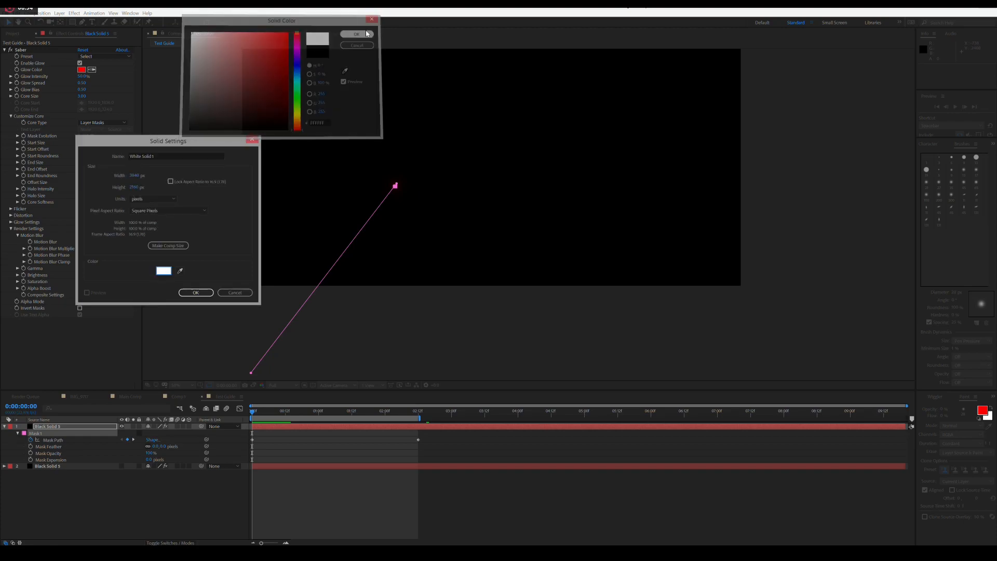
{"action": "left_click", "coordinate": [196, 292]}
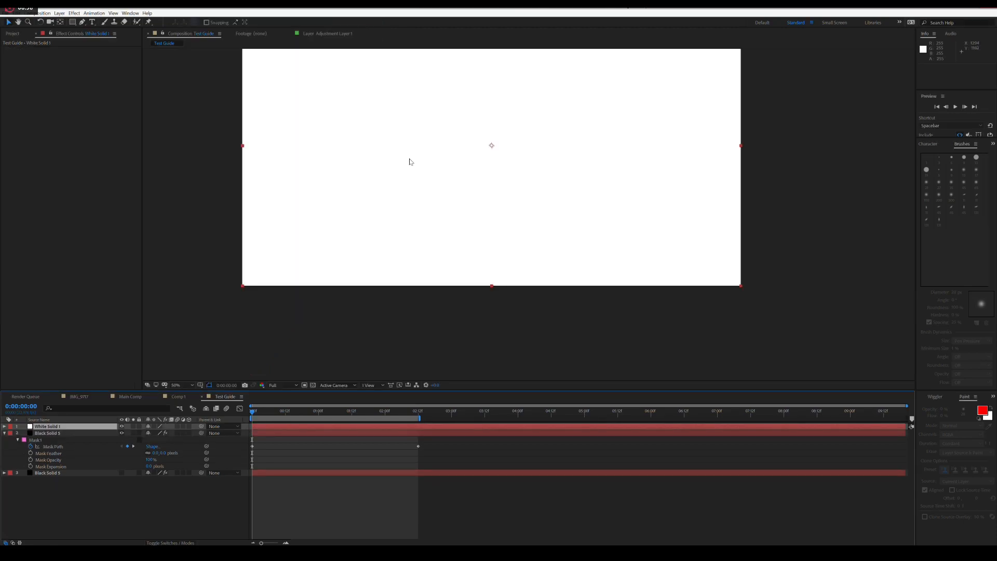
Mask the white solid with a small circle slightly left of the composition's center using the Ellipse tool
{"action": "left_click_drag", "start_coordinate": [411, 154], "coordinate": [404, 204]}
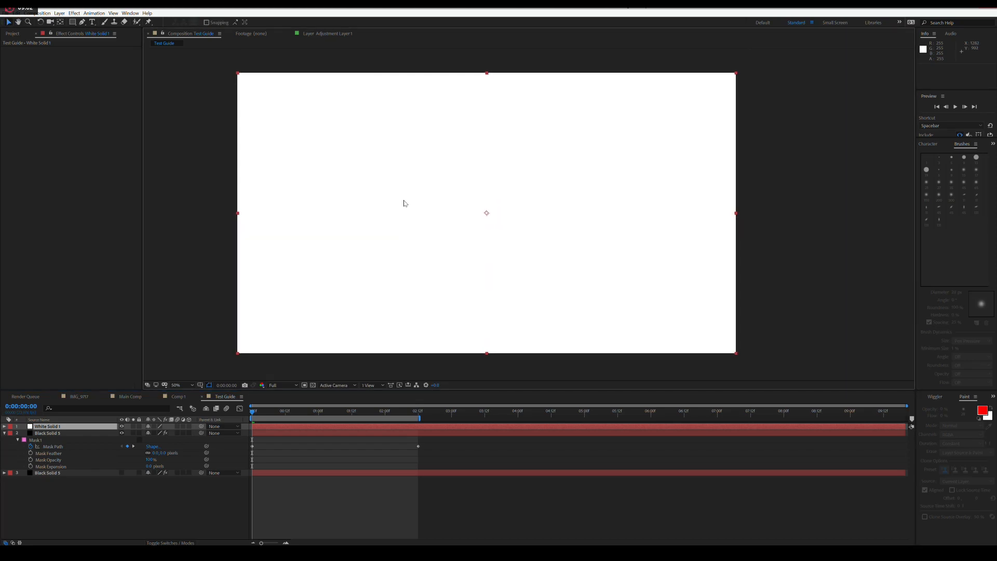
{"action": "mouse_move", "coordinate": [70, 24]}
{"action": "left_mouse_down"}
{"action": "mouse_move", "coordinate": [93, 41]}
{"action": "mouse_move", "coordinate": [72, 24]}
{"action": "left_mouse_up"}
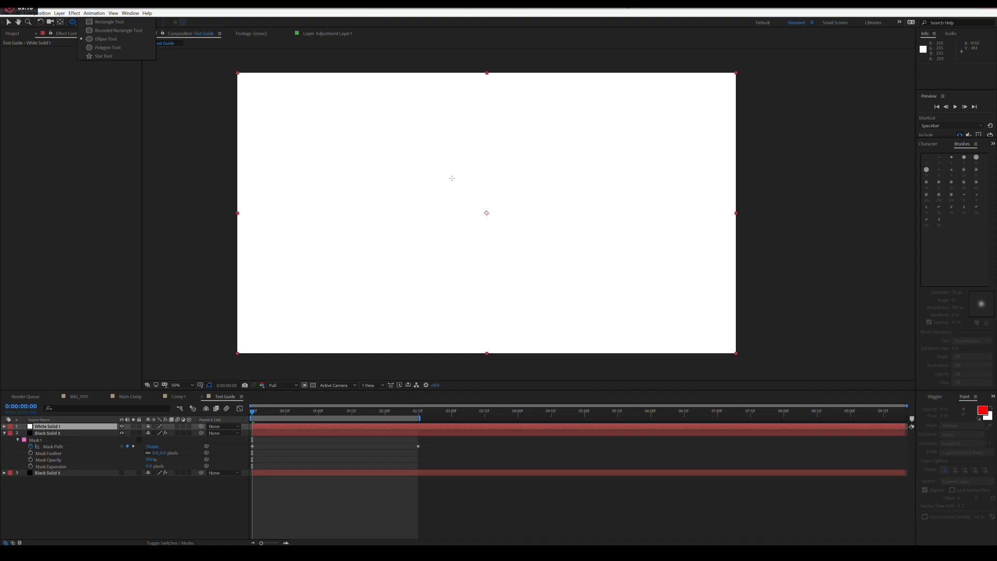
{"action": "left_click_drag", "start_coordinate": [428, 175], "coordinate": [491, 252]}
{"action": "key", "text": "ctrl+z"}
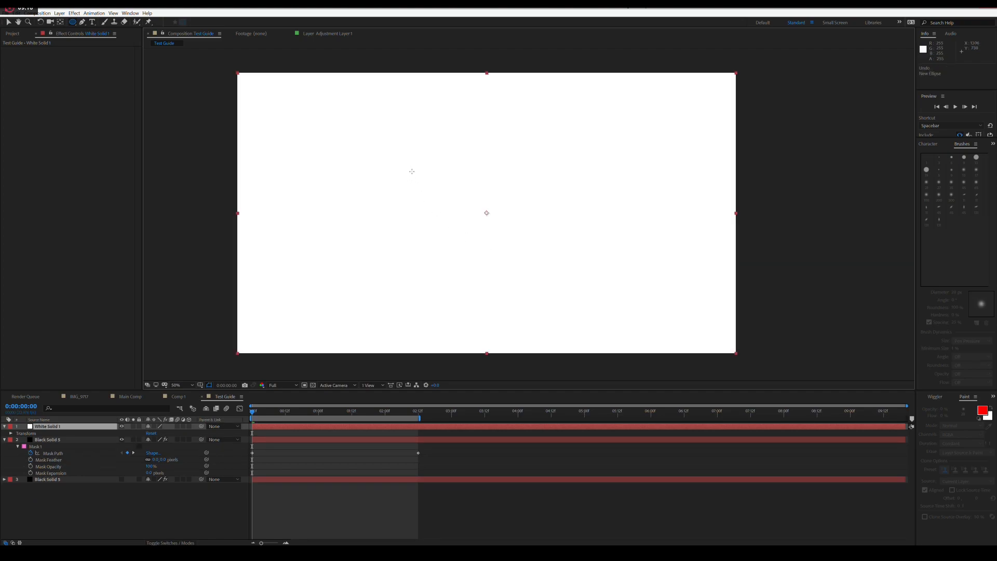
{"action": "left_click_drag", "start_coordinate": [422, 174], "coordinate": [449, 209]}
{"action": "key", "text": "v"}
{"action": "left_click", "coordinate": [115, 517]}
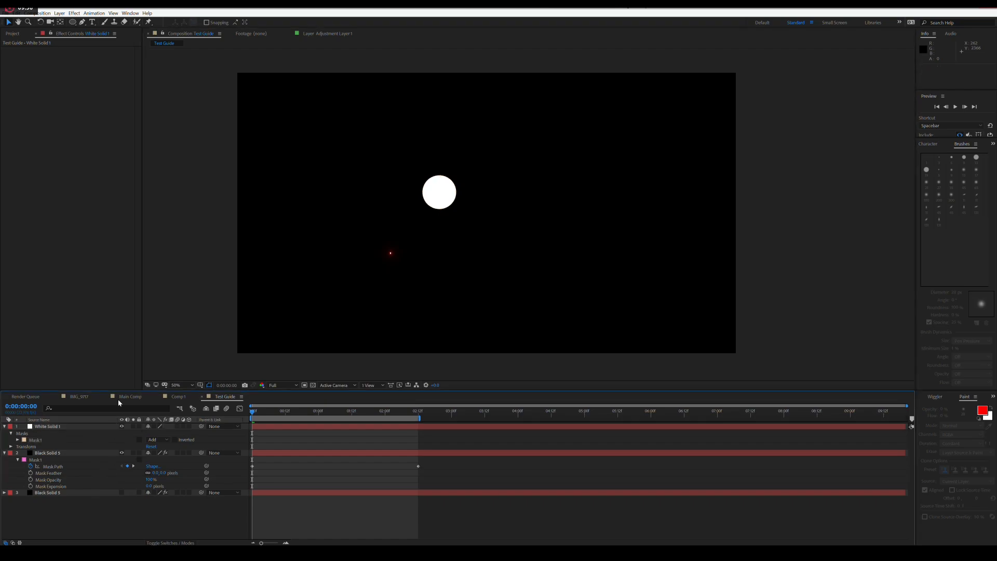
Move the white circle to just left of the trail's start point and keyframe its Position at the first frame
{"action": "left_click", "coordinate": [442, 196]}
{"action": "left_click_drag", "start_coordinate": [441, 196], "coordinate": [359, 264]}
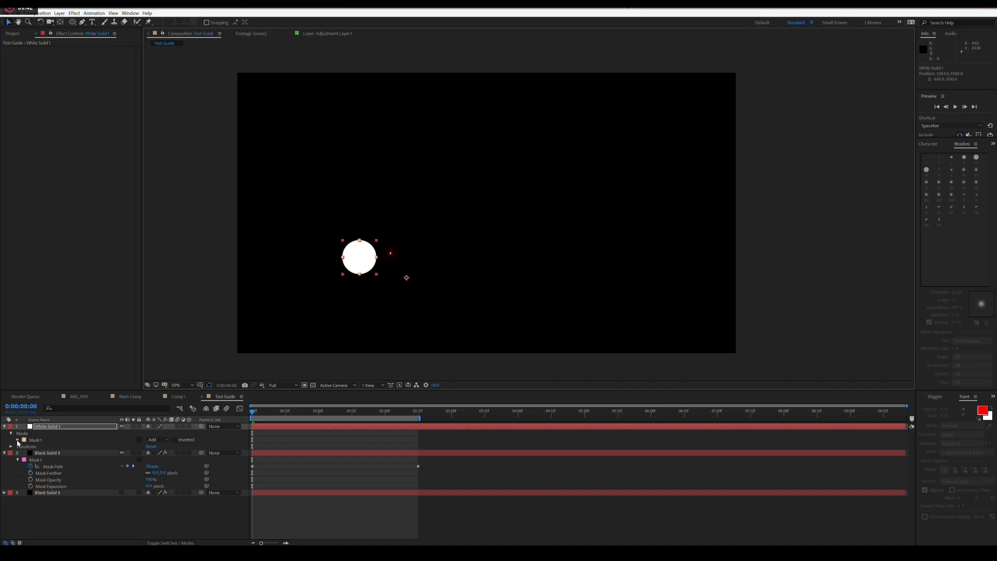
{"action": "left_click", "coordinate": [36, 429]}
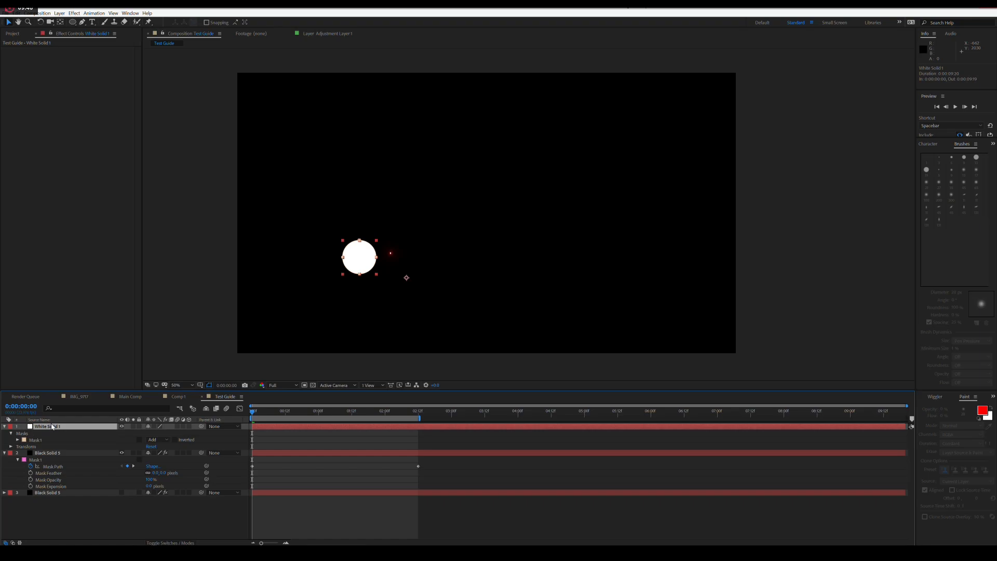
{"action": "key", "text": "p"}
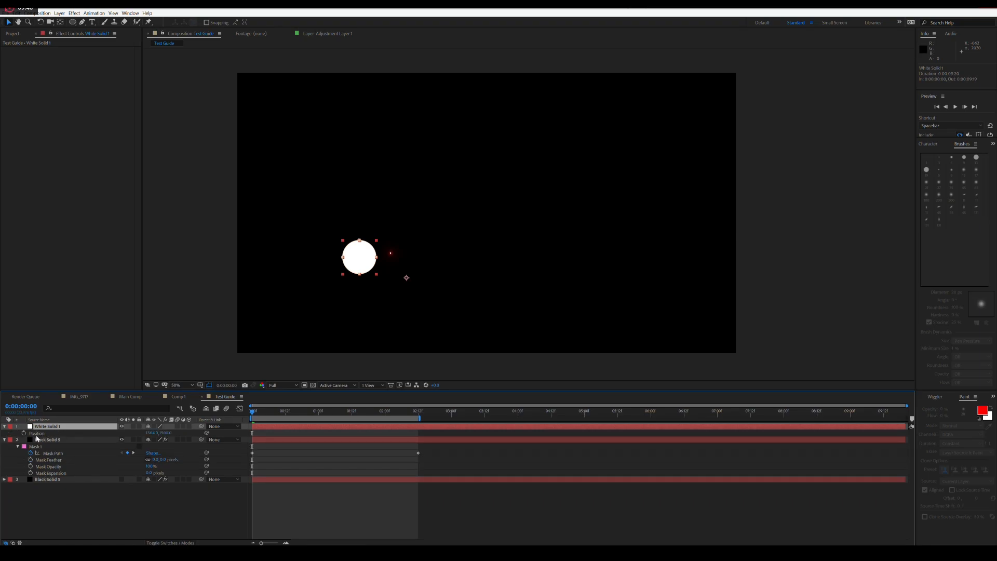
{"action": "left_click", "coordinate": [23, 433]}
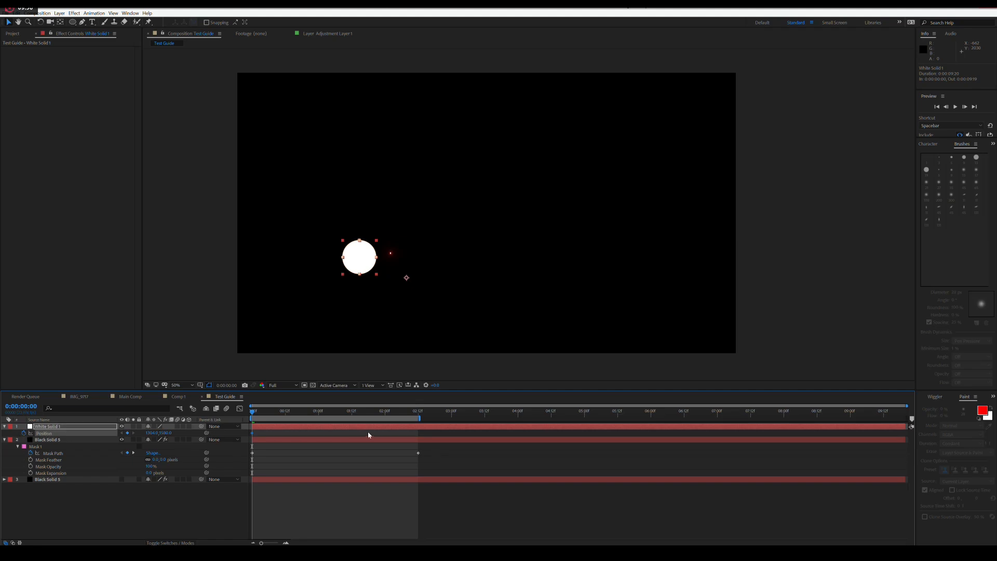
Keyframe the circle's Position far to the right at 0:00:02:01 and high above the trail at 0:00:00:23
{"action": "left_click_drag", "start_coordinate": [253, 414], "coordinate": [388, 414]}
{"action": "left_click_drag", "start_coordinate": [363, 263], "coordinate": [650, 274]}
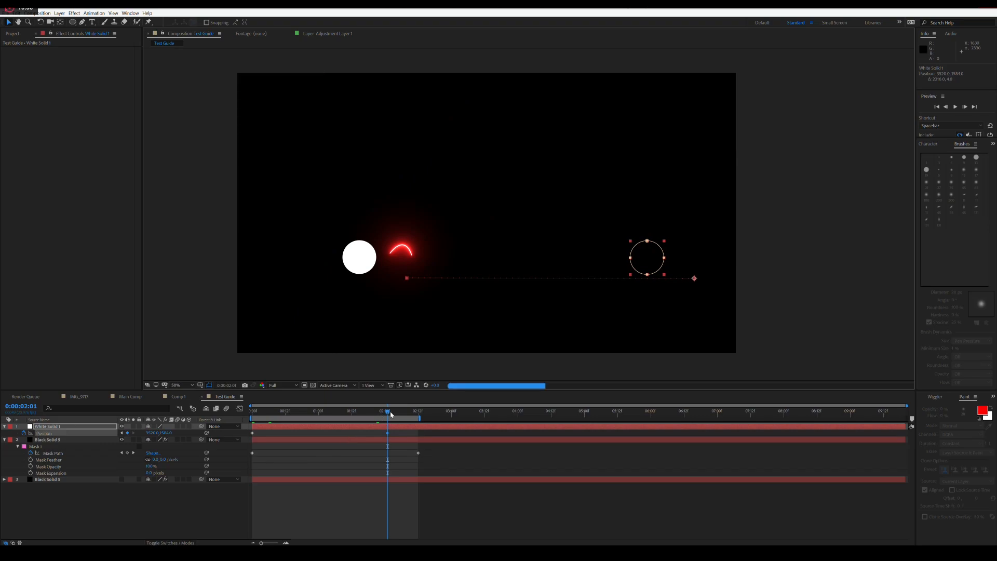
{"action": "left_click_drag", "start_coordinate": [391, 414], "coordinate": [315, 418]}
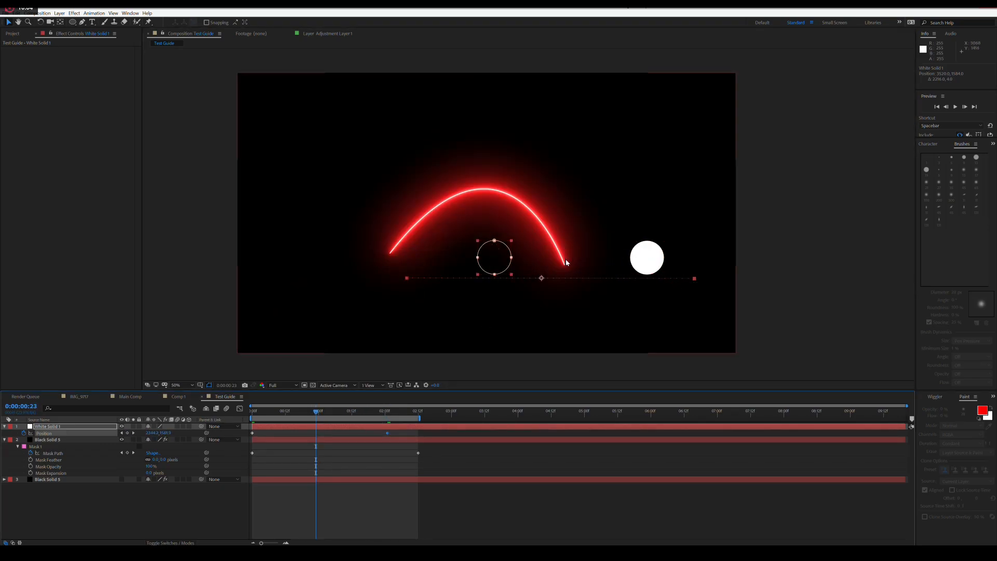
{"action": "left_click_drag", "start_coordinate": [497, 259], "coordinate": [502, 129]}
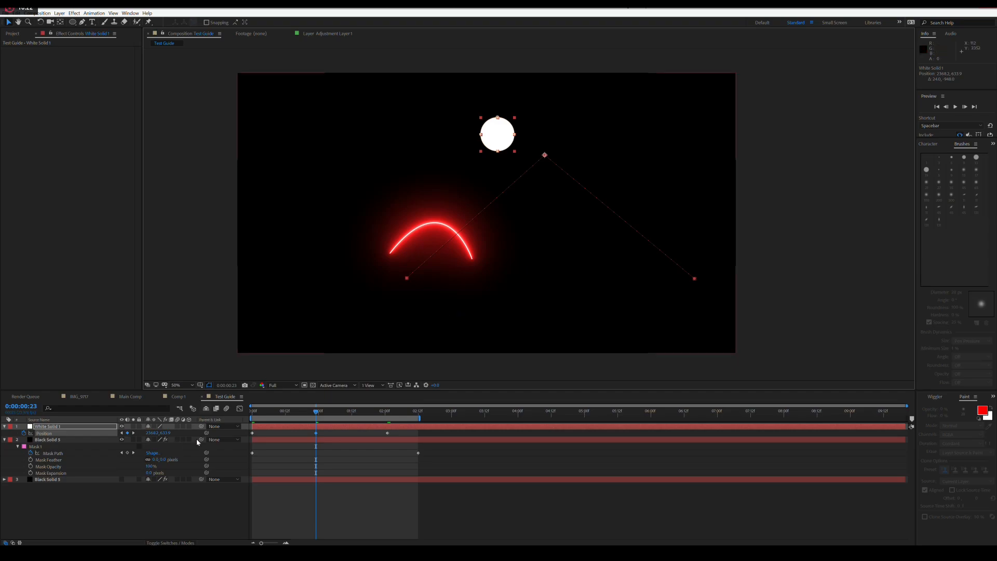
In the Graph Editor, lower the circle by setting the middle Position keyframe's Y value to about 847
{"action": "left_click", "coordinate": [240, 409]}
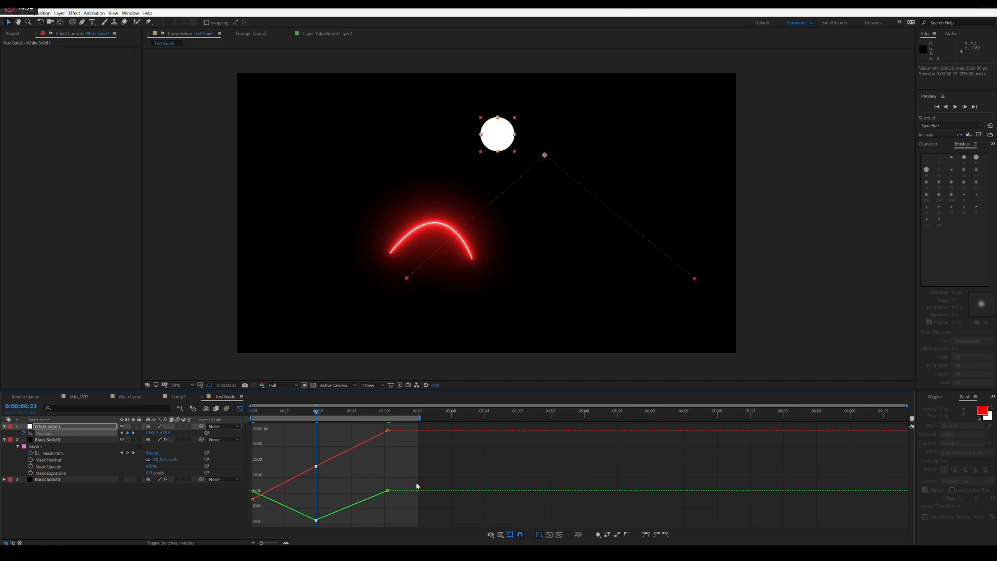
{"action": "left_click_drag", "start_coordinate": [317, 467], "coordinate": [318, 475]}
{"action": "key", "text": "ctrl+z"}
{"action": "left_click_drag", "start_coordinate": [317, 519], "coordinate": [316, 510]}
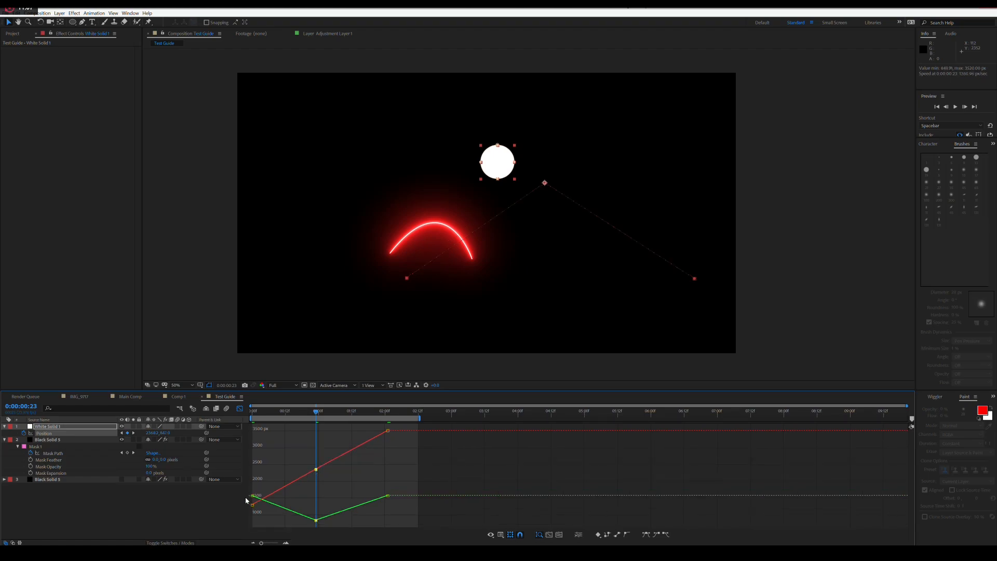
Apply Easy Ease to the white solid's middle Position keyframe
{"action": "right_click", "coordinate": [317, 520]}
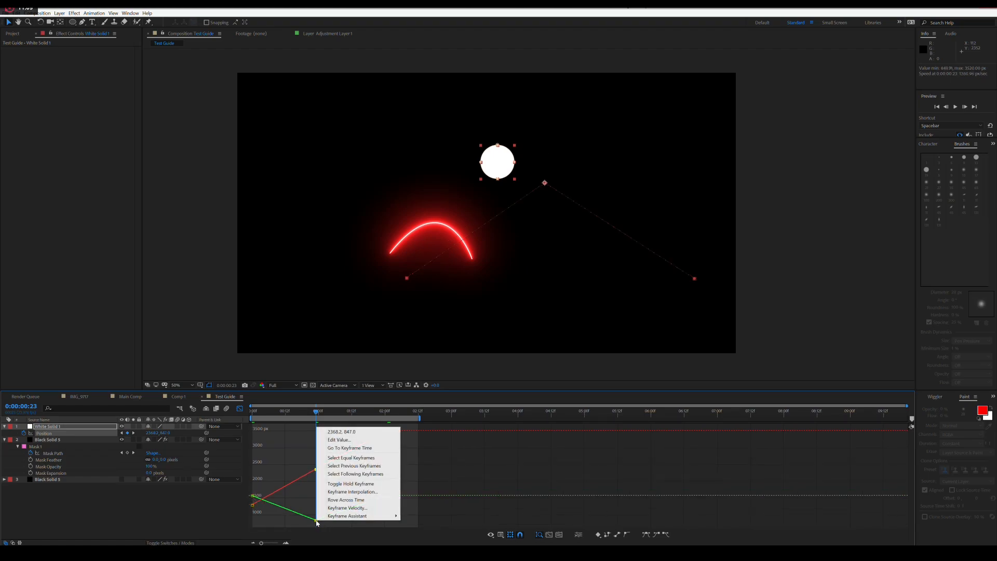
{"action": "left_click", "coordinate": [299, 522]}
{"action": "left_click", "coordinate": [316, 520]}
{"action": "right_click", "coordinate": [315, 520]}
{"action": "mouse_move", "coordinate": [365, 516]}
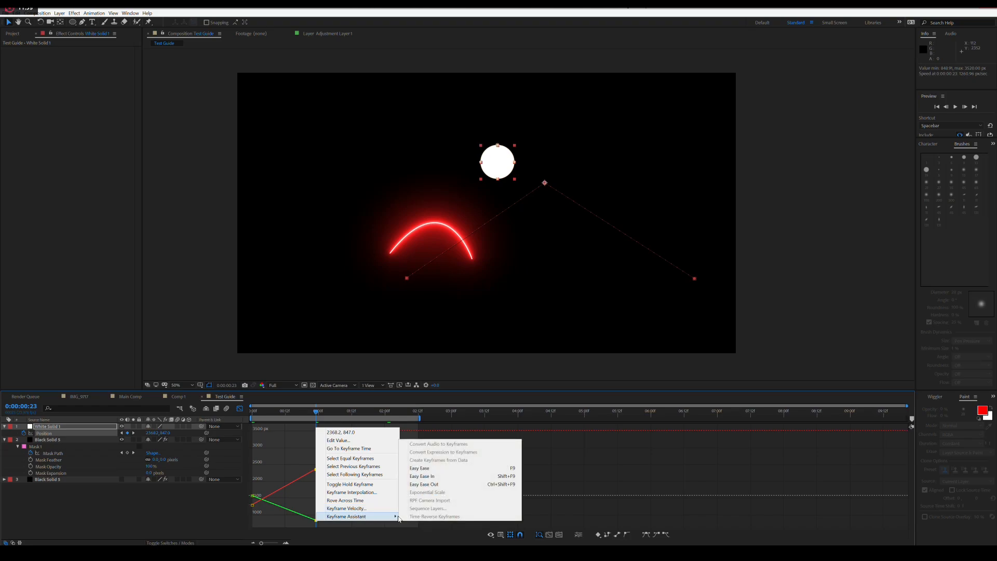
{"action": "left_click", "coordinate": [436, 471]}
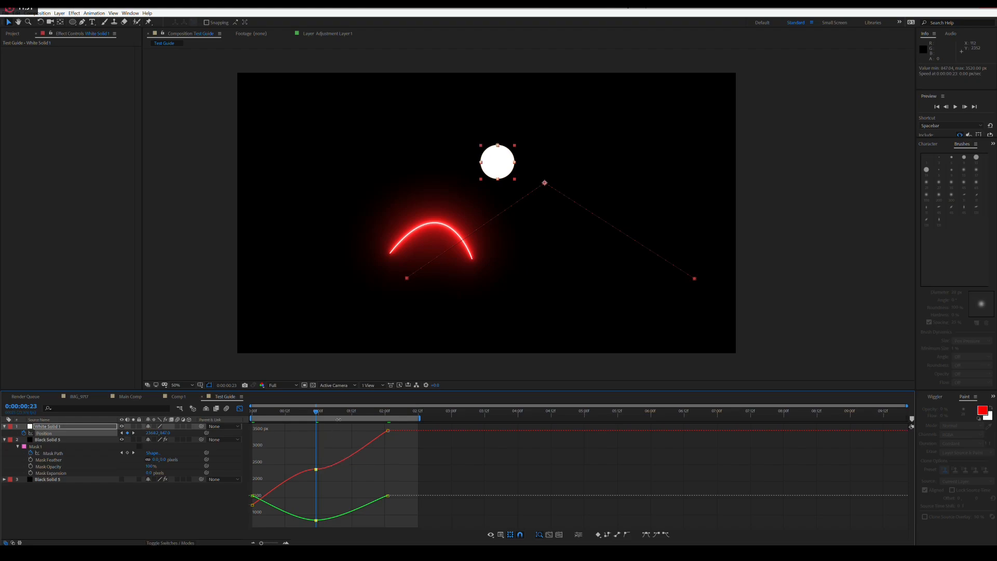
Preview the circle and trail from the first frame at Half resolution and return to the layer bar view
{"action": "left_click_drag", "start_coordinate": [316, 411], "coordinate": [227, 414]}
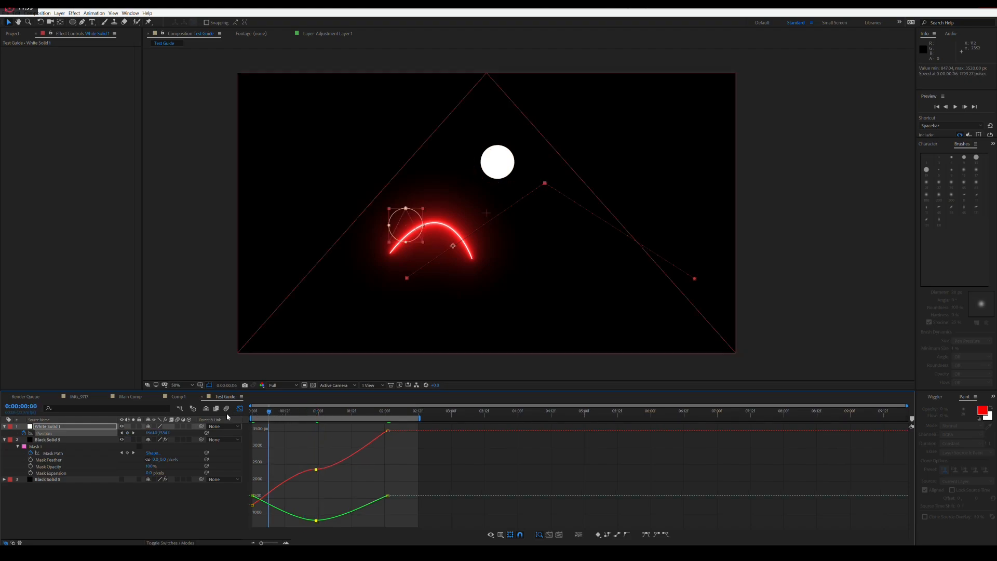
{"action": "left_click", "coordinate": [133, 508]}
{"action": "left_click", "coordinate": [954, 106]}
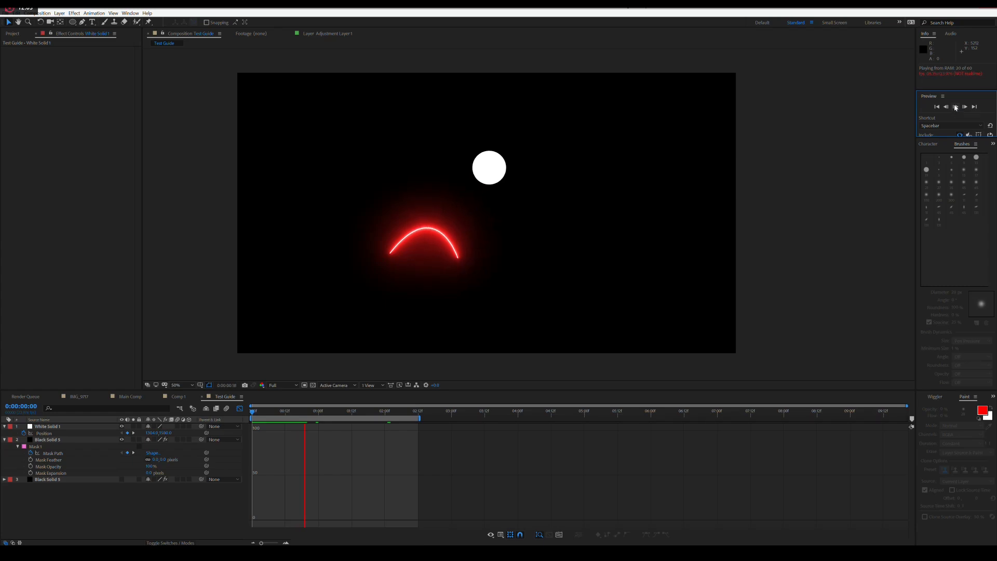
{"action": "left_click", "coordinate": [287, 388]}
{"action": "left_click", "coordinate": [292, 410]}
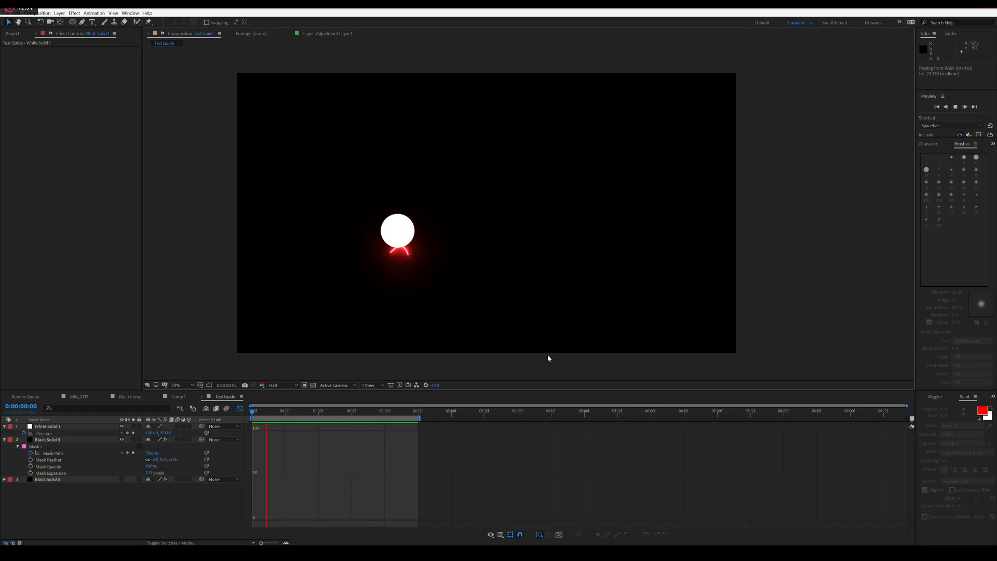
{"action": "left_click", "coordinate": [240, 410]}
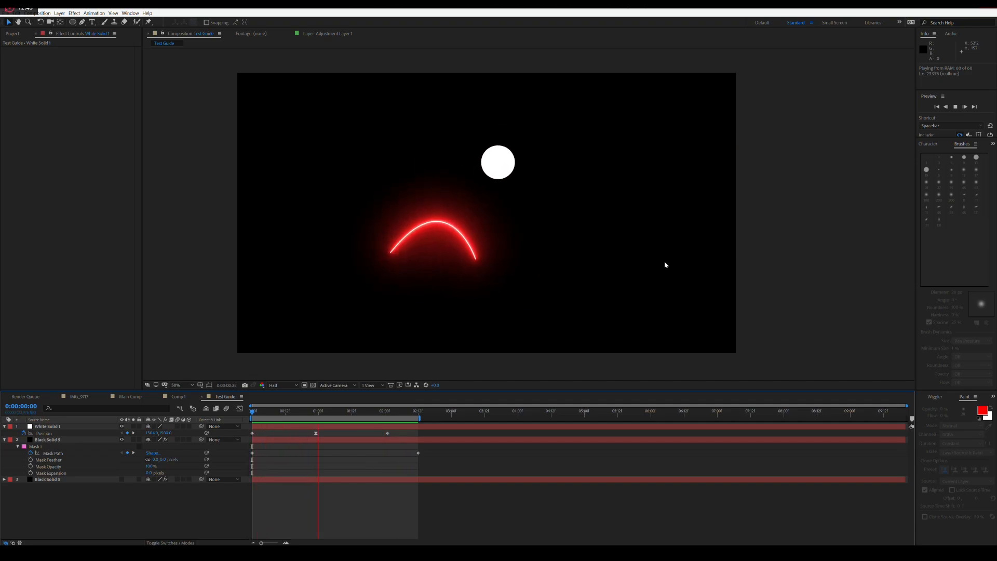
At the first frame, move the upper black solid's Mask 1 to near the composition's lower-left corner
{"action": "left_click", "coordinate": [259, 415]}
{"action": "left_click_drag", "start_coordinate": [258, 415], "coordinate": [252, 414]}
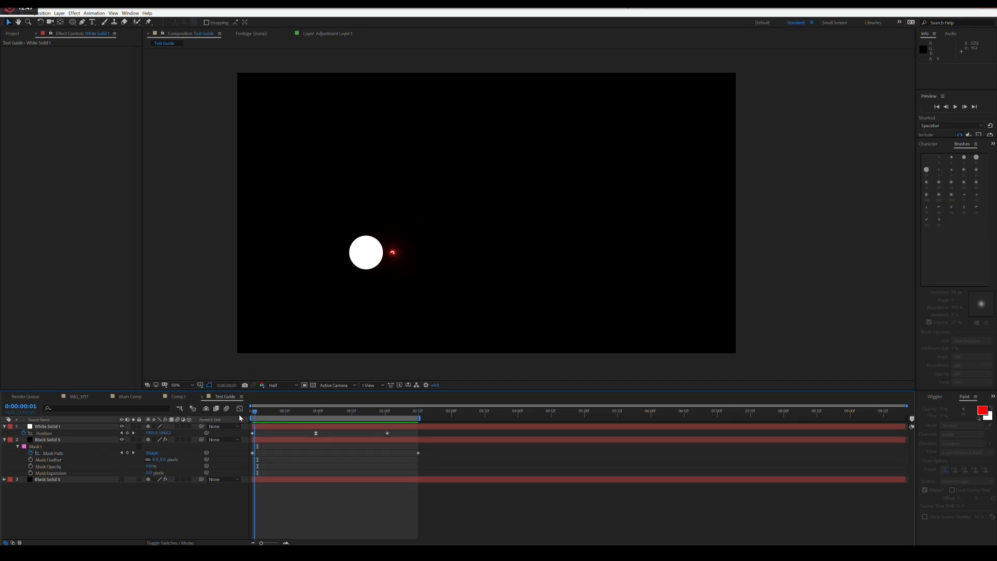
{"action": "left_click", "coordinate": [63, 441]}
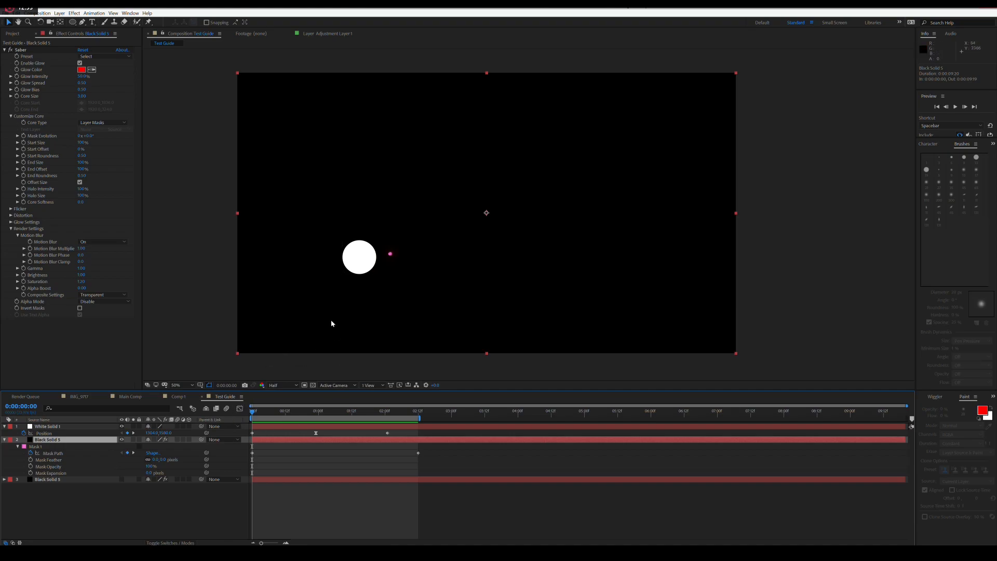
{"action": "mouse_move", "coordinate": [254, 412]}
{"action": "left_mouse_down"}
{"action": "mouse_move", "coordinate": [264, 412]}
{"action": "mouse_move", "coordinate": [251, 413]}
{"action": "left_mouse_up"}
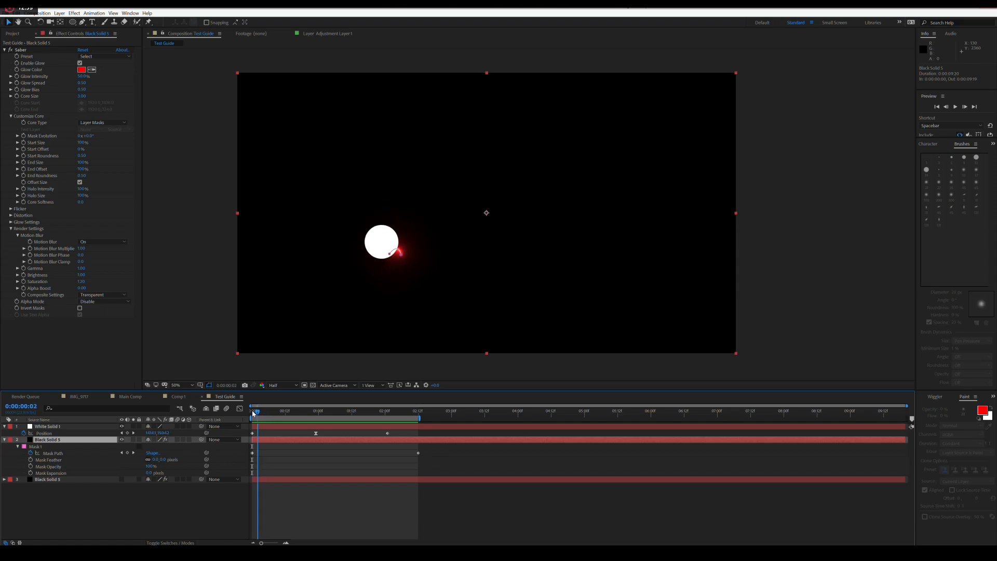
{"action": "left_click_drag", "start_coordinate": [387, 250], "coordinate": [415, 270]}
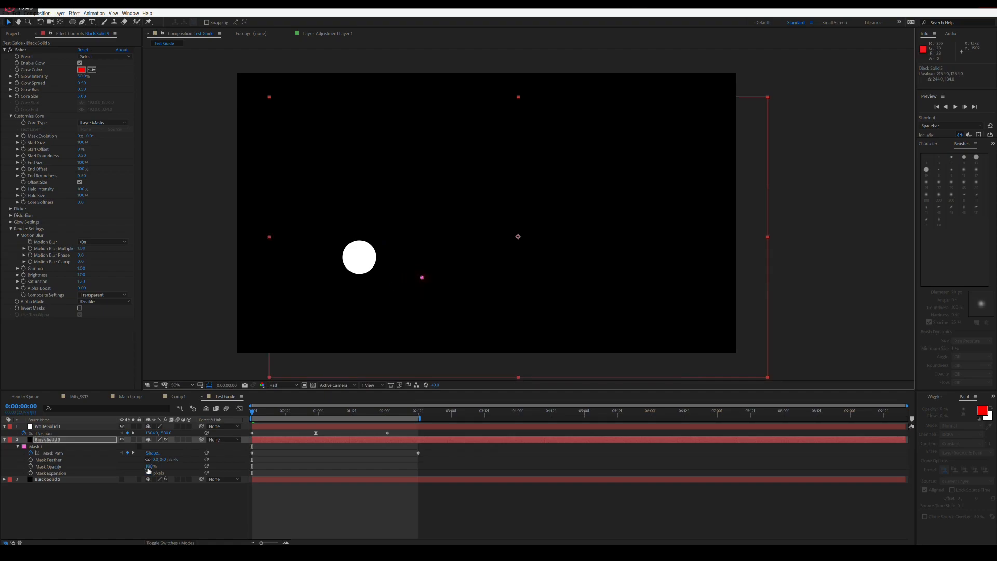
{"action": "key", "text": "ctrl+z"}
{"action": "left_click", "coordinate": [46, 448]}
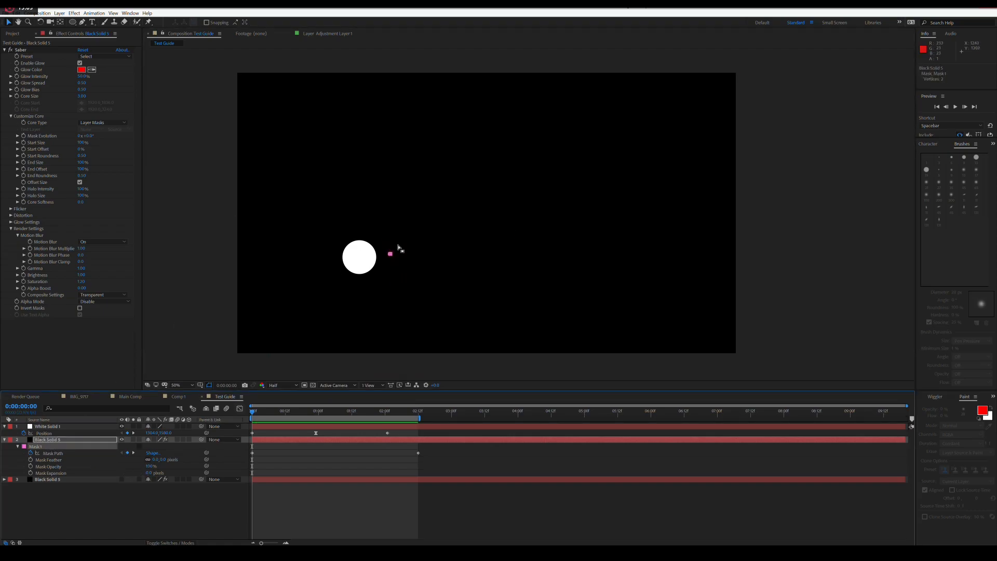
{"action": "left_click_drag", "start_coordinate": [392, 256], "coordinate": [268, 333]}
Scrub to 0:00:00:05 to check the moved trail and delete the second Mask Path keyframe
{"action": "left_click_drag", "start_coordinate": [255, 414], "coordinate": [267, 415]}
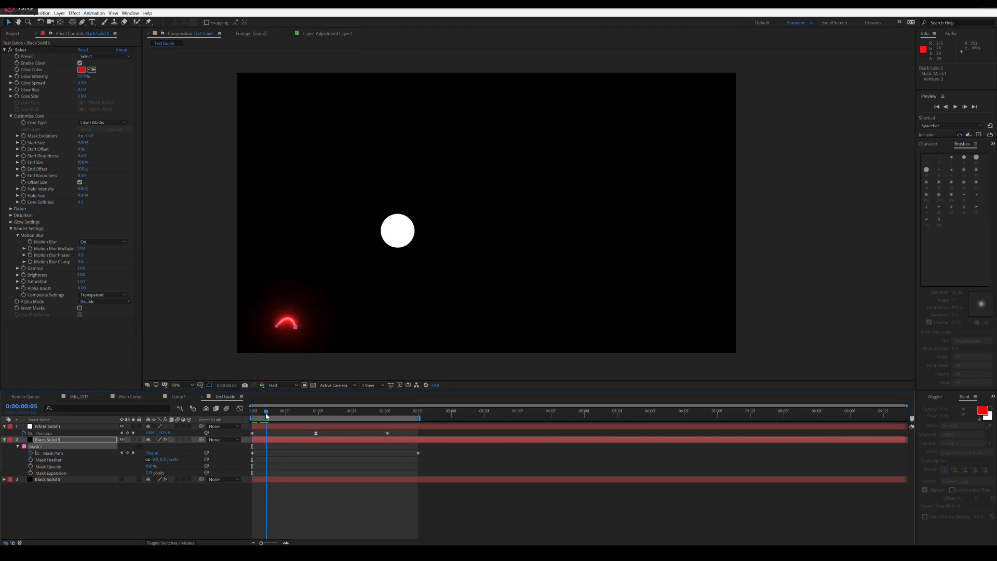
{"action": "left_click", "coordinate": [220, 508]}
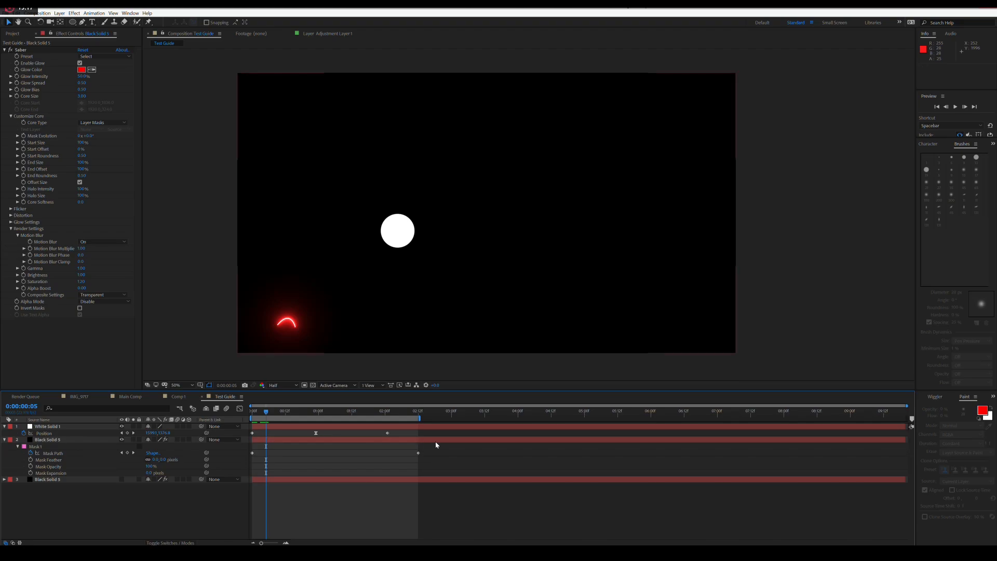
{"action": "left_click", "coordinate": [419, 453]}
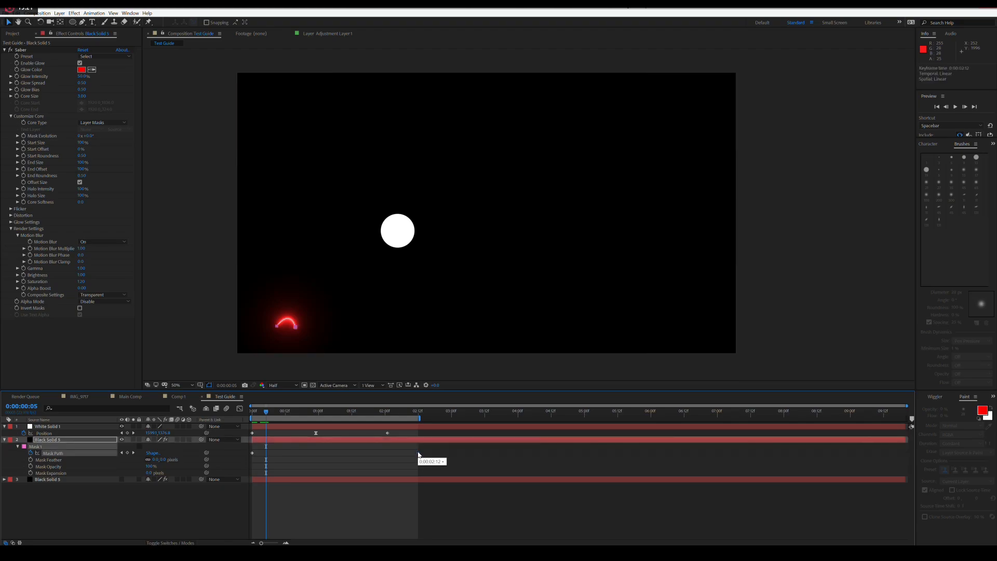
{"action": "key", "text": "Delete"}
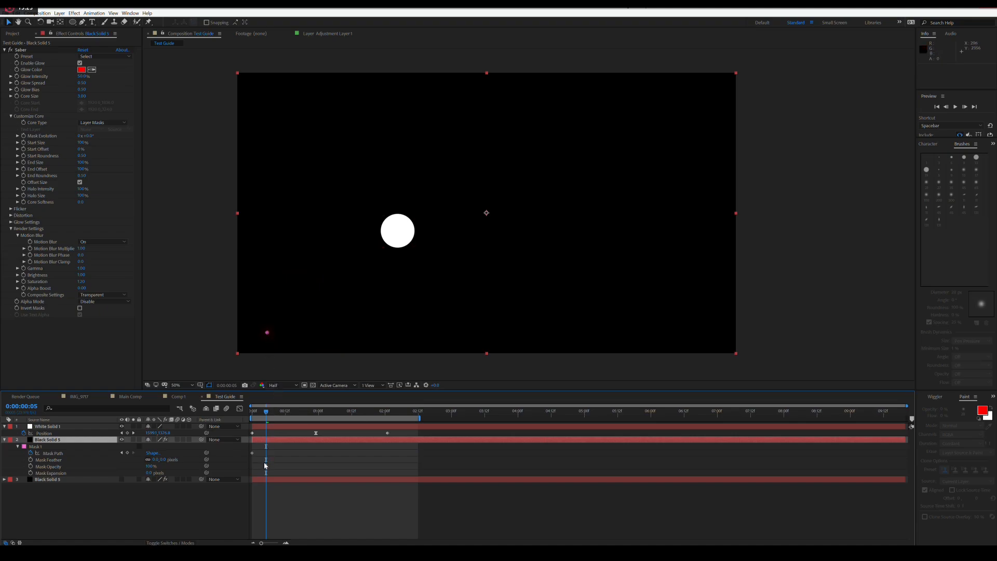
At 0:00:00:05, stretch the end vertex of Mask 1 away from its start point near the composition's lower-left corner toward the circle
{"action": "scroll", "coordinate": [268, 346], "scroll_direction": "up", "scroll_amount": 3}
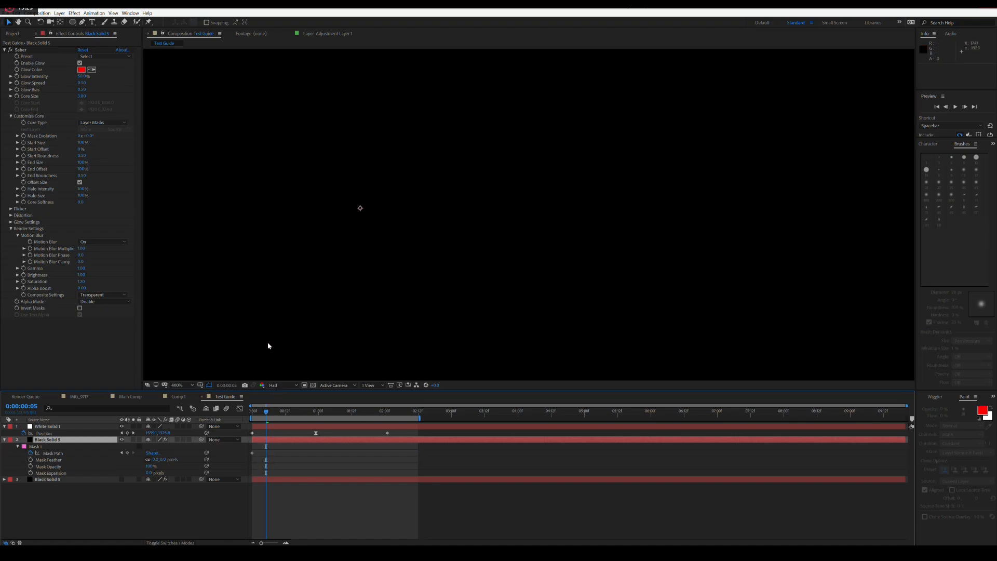
{"action": "scroll", "coordinate": [271, 338], "scroll_direction": "down", "scroll_amount": 3}
{"action": "scroll", "coordinate": [270, 322], "scroll_direction": "up", "scroll_amount": 1}
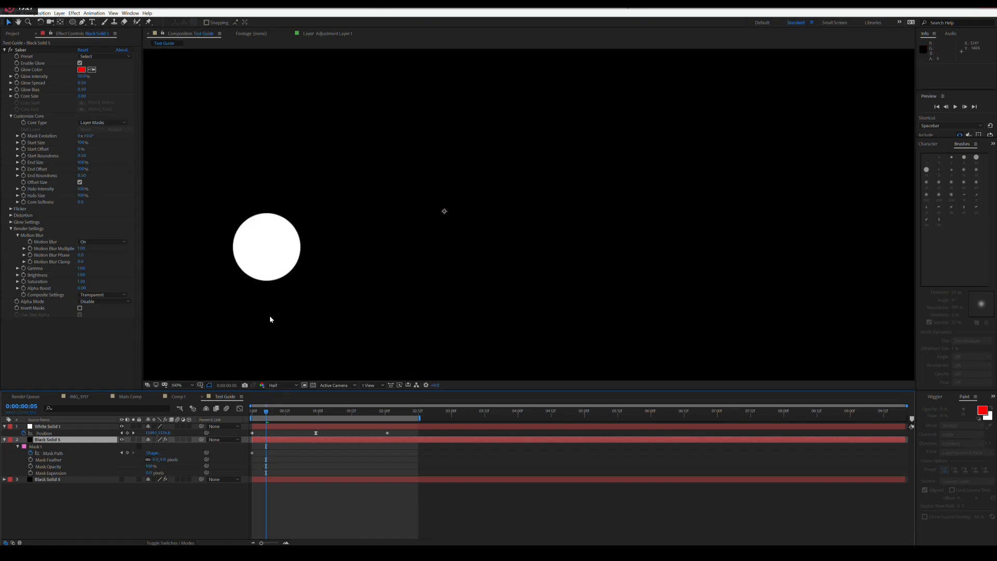
{"action": "left_click_drag", "start_coordinate": [237, 338], "coordinate": [434, 179]}
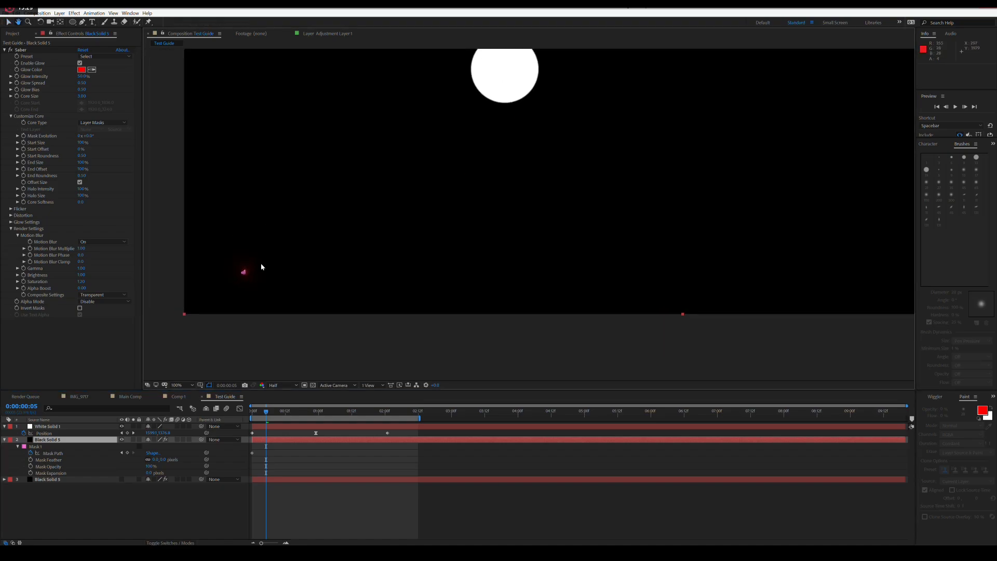
{"action": "scroll", "coordinate": [262, 267], "scroll_direction": "up", "scroll_amount": 3}
{"action": "left_click_drag", "start_coordinate": [219, 281], "coordinate": [560, 183]}
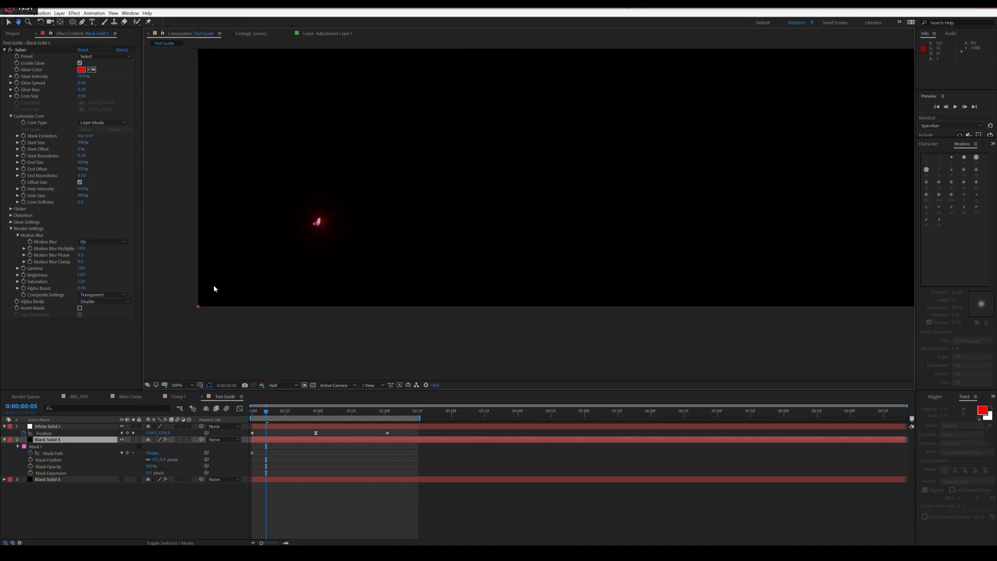
{"action": "scroll", "coordinate": [318, 223], "scroll_direction": "up", "scroll_amount": 2}
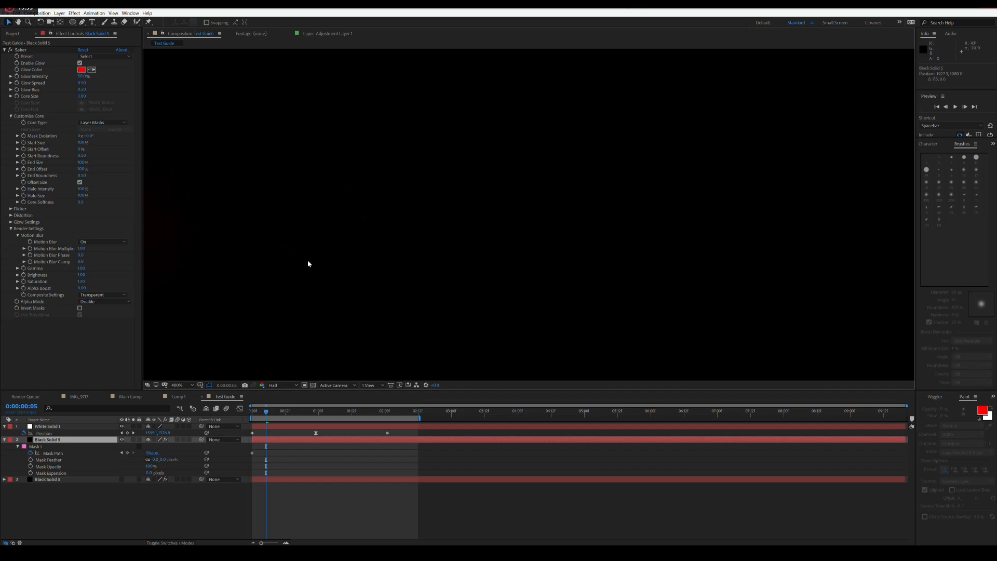
{"action": "scroll", "coordinate": [310, 283], "scroll_direction": "down", "scroll_amount": 2}
{"action": "scroll", "coordinate": [298, 291], "scroll_direction": "up", "scroll_amount": 2}
{"action": "scroll", "coordinate": [295, 297], "scroll_direction": "down", "scroll_amount": 2}
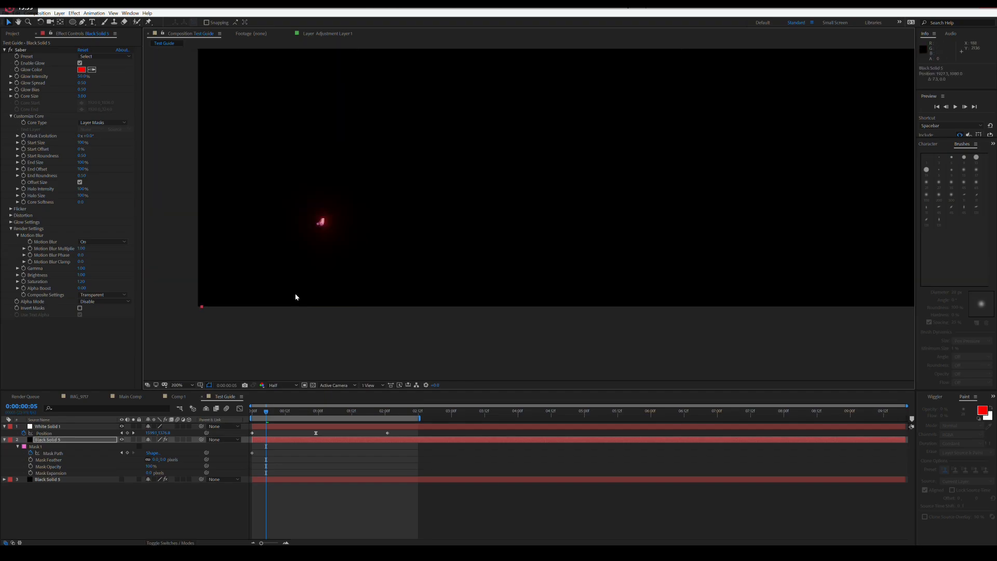
{"action": "left_click_drag", "start_coordinate": [322, 223], "coordinate": [483, 100]}
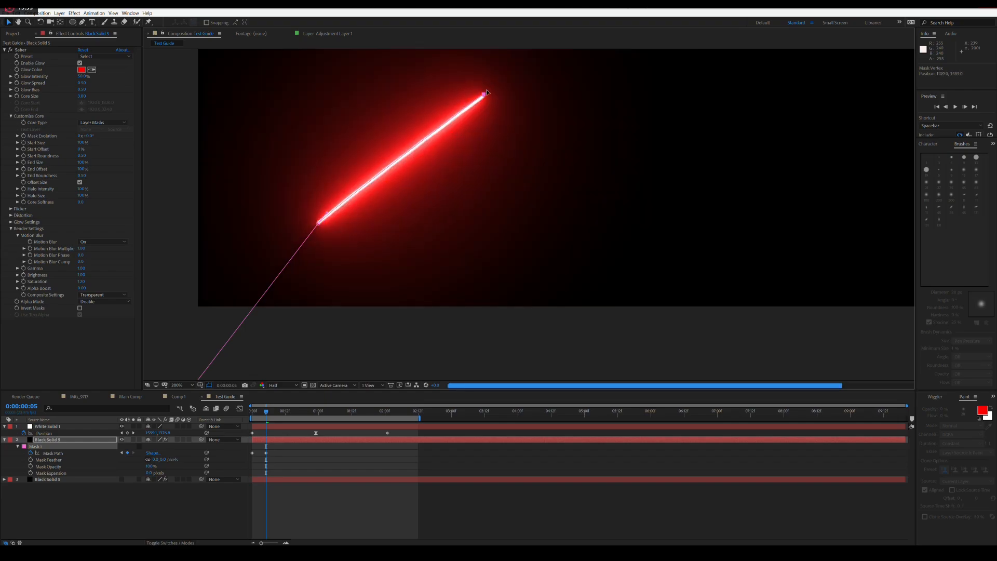
Extend the 0:00:00:05 mask path so its end vertex sits just inside the white circle's left edge
{"action": "scroll", "coordinate": [527, 218], "scroll_direction": "down", "scroll_amount": 6}
{"action": "left_click_drag", "start_coordinate": [625, 192], "coordinate": [380, 305]}
{"action": "key", "text": "slash"}
{"action": "left_click_drag", "start_coordinate": [200, 298], "coordinate": [821, 113]}
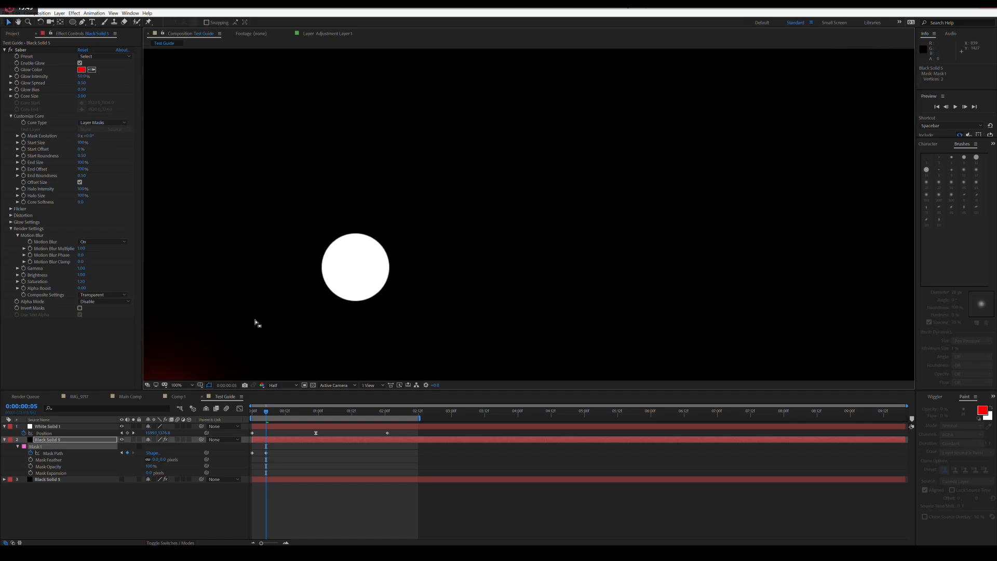
{"action": "left_click_drag", "start_coordinate": [255, 322], "coordinate": [423, 191]}
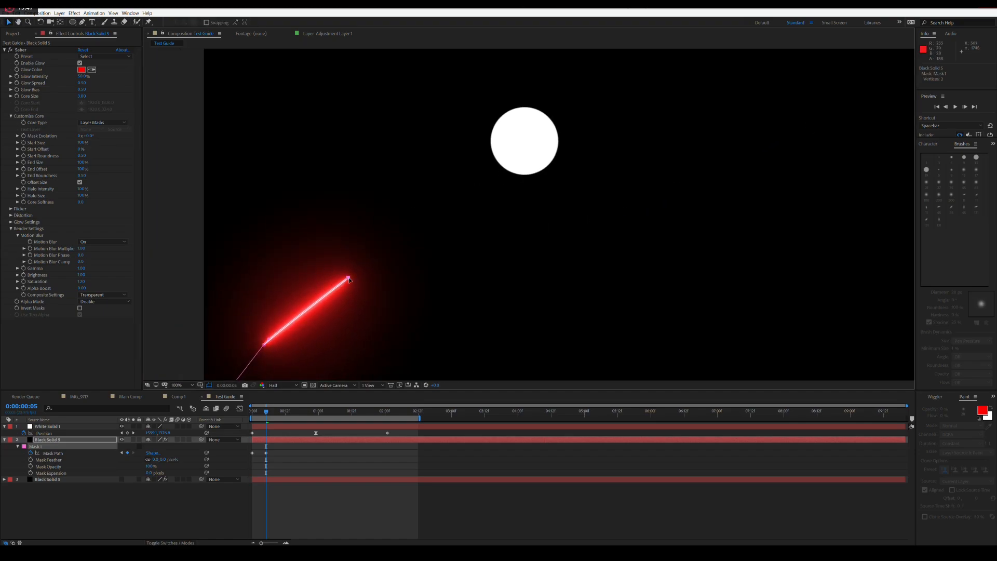
{"action": "left_click_drag", "start_coordinate": [353, 273], "coordinate": [495, 165]}
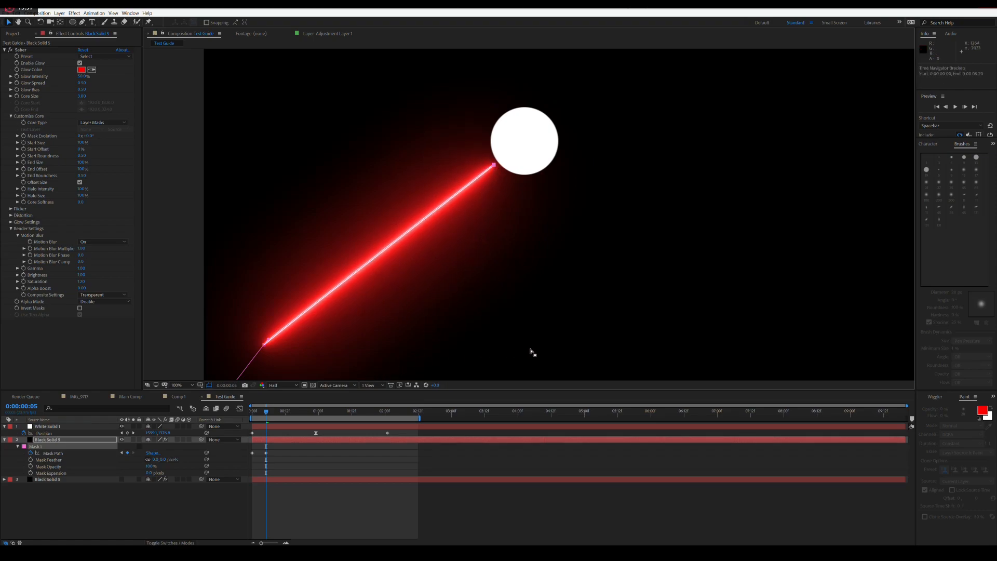
{"action": "key", "text": "comma"}
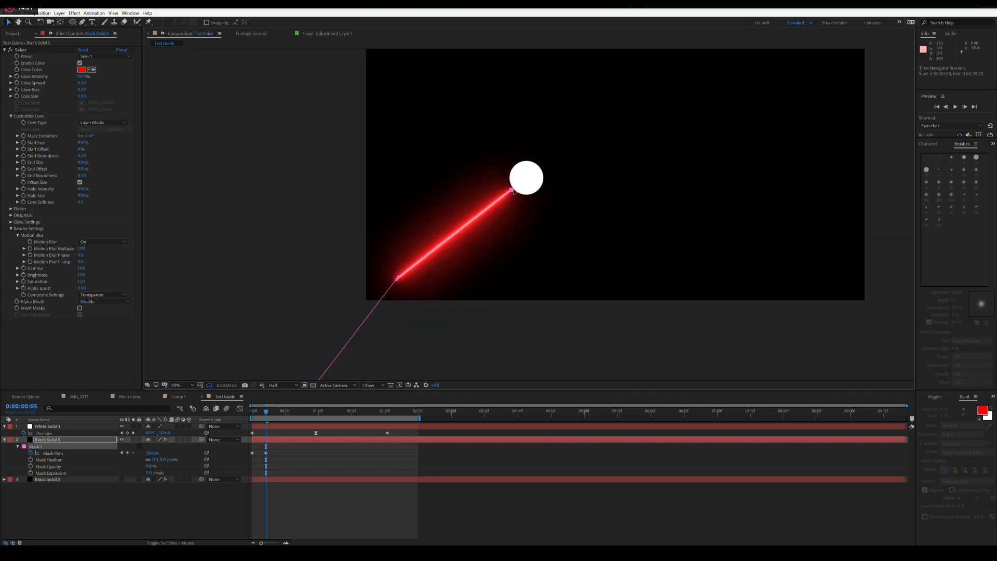
{"action": "left_click_drag", "start_coordinate": [511, 190], "coordinate": [517, 182]}
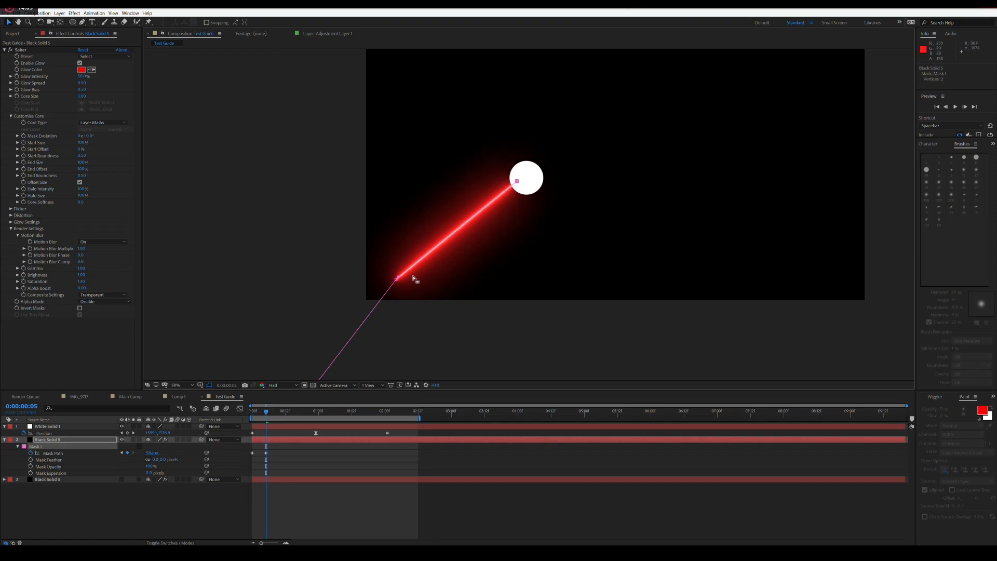
{"action": "left_click_drag", "start_coordinate": [688, 242], "coordinate": [534, 274]}
{"action": "key", "text": "v"}
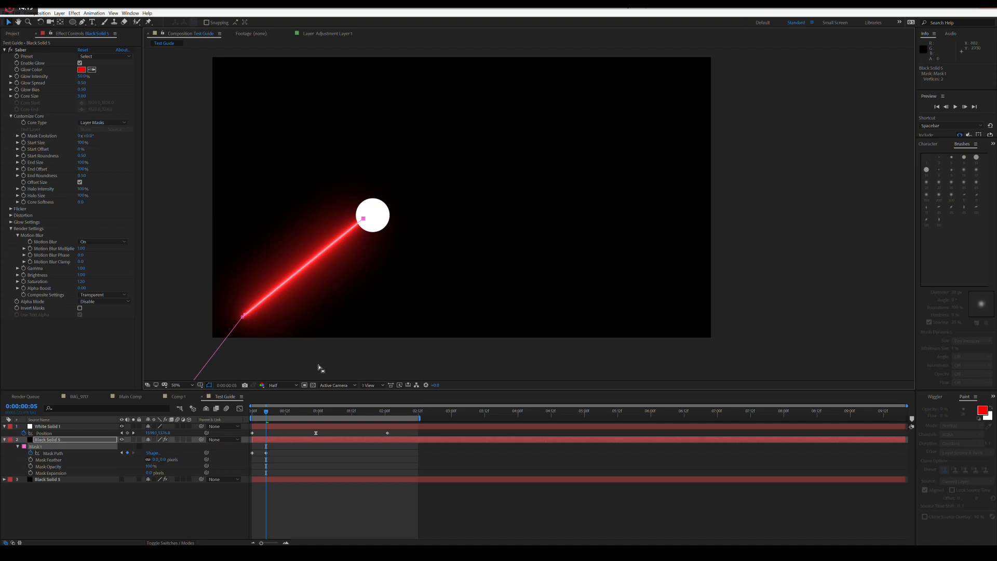
Keyframe the mask's end vertex onto the white circle at 0:00:00:11 and again at 0:00:00:17
{"action": "left_click_drag", "start_coordinate": [266, 412], "coordinate": [283, 414]}
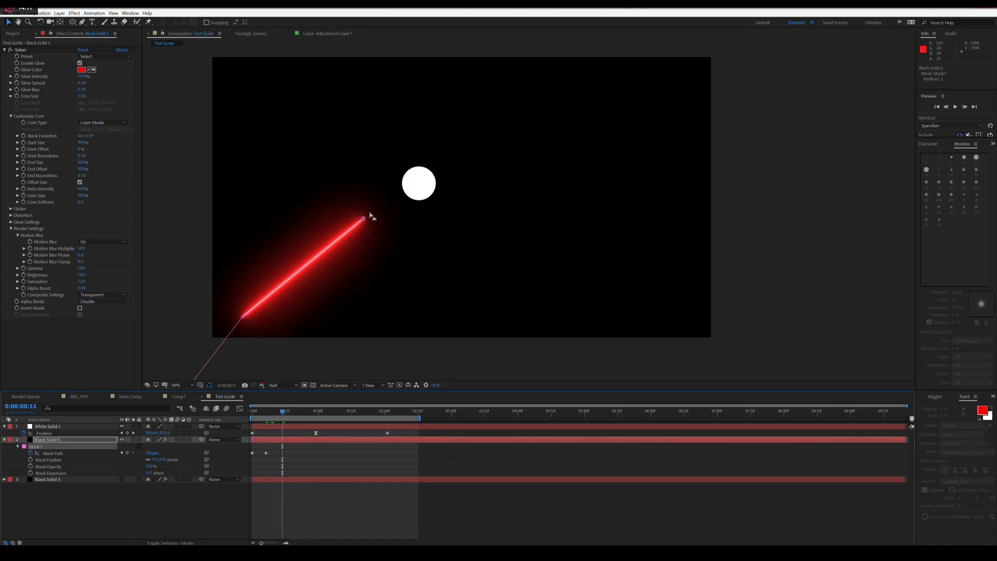
{"action": "left_click_drag", "start_coordinate": [363, 220], "coordinate": [411, 192]}
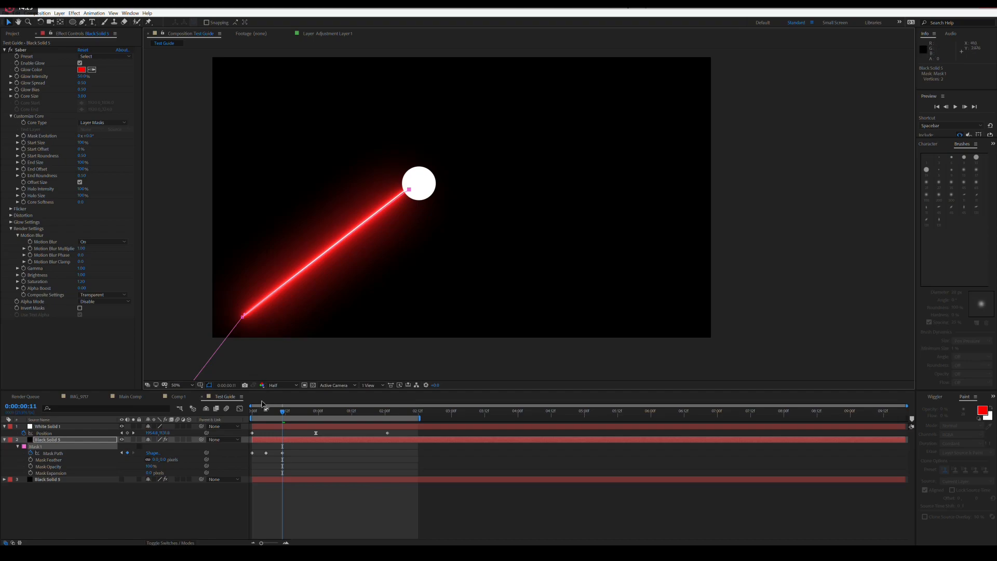
{"action": "left_click_drag", "start_coordinate": [288, 410], "coordinate": [302, 414]}
{"action": "left_click_drag", "start_coordinate": [408, 191], "coordinate": [447, 168]}
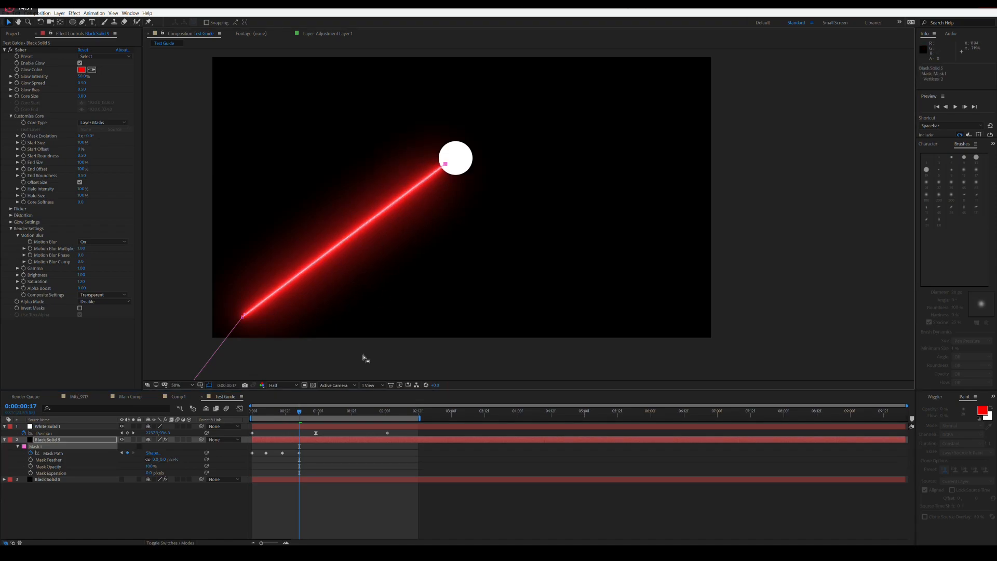
At 0:00:01:00, move the mask's end vertex to the centre of the white circle to keyframe the path
{"action": "left_click", "coordinate": [329, 414]}
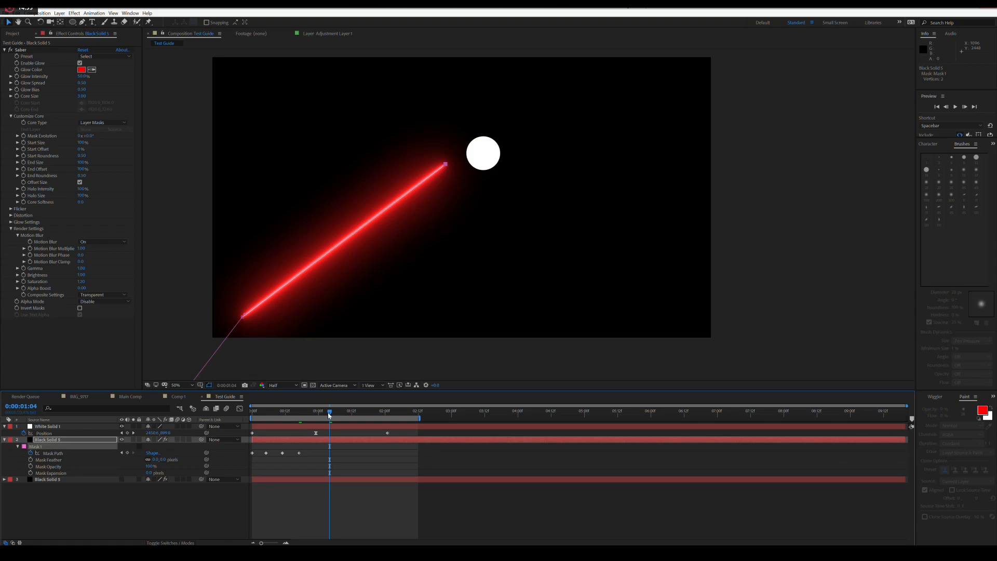
{"action": "left_click", "coordinate": [321, 414]}
{"action": "left_click", "coordinate": [319, 414]}
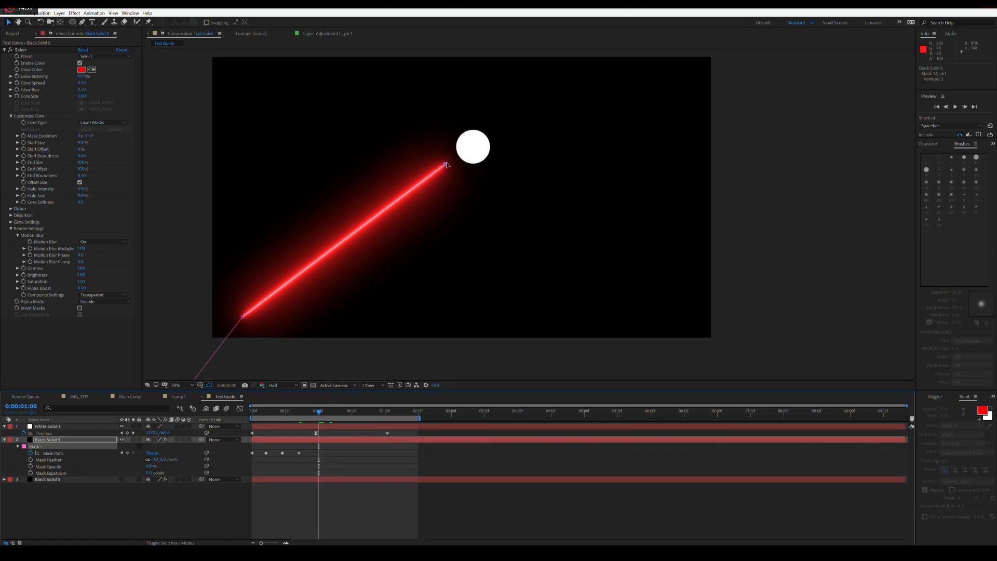
{"action": "left_click_drag", "start_coordinate": [447, 165], "coordinate": [470, 147]}
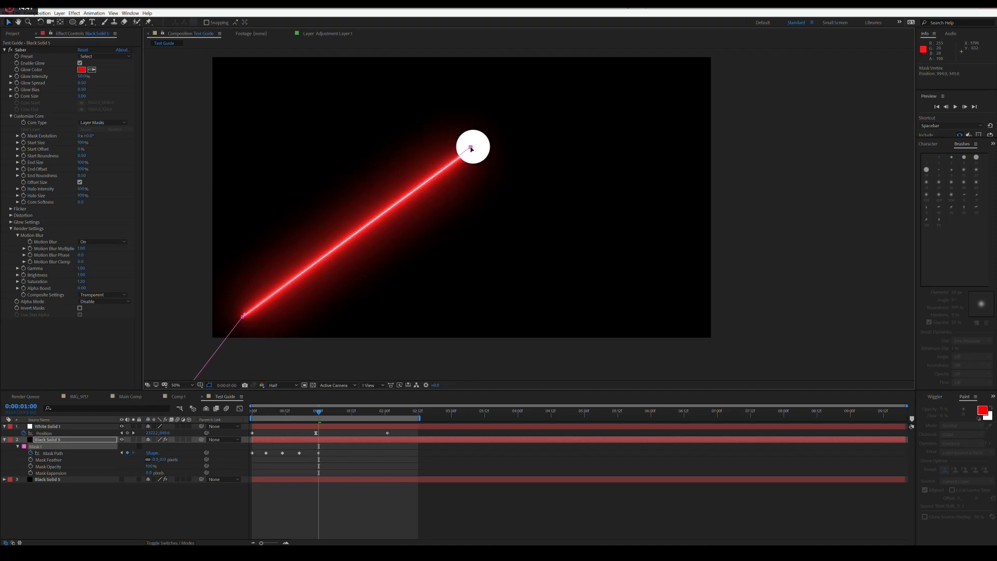
Keyframe the mask's end vertex inside the circle's left edge at 0:00:01:06 and 0:00:01:12
{"action": "left_click", "coordinate": [338, 414]}
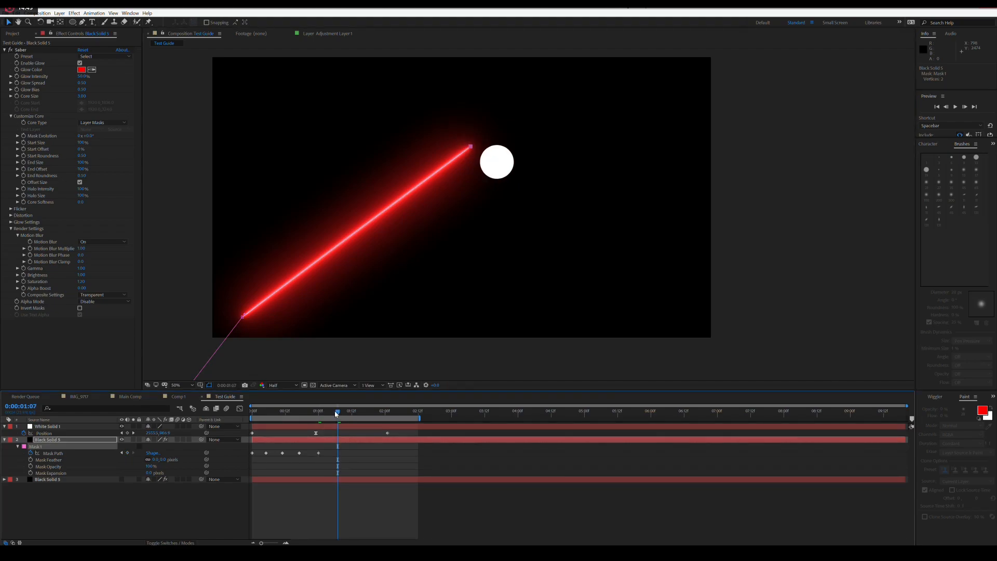
{"action": "left_click", "coordinate": [335, 414]}
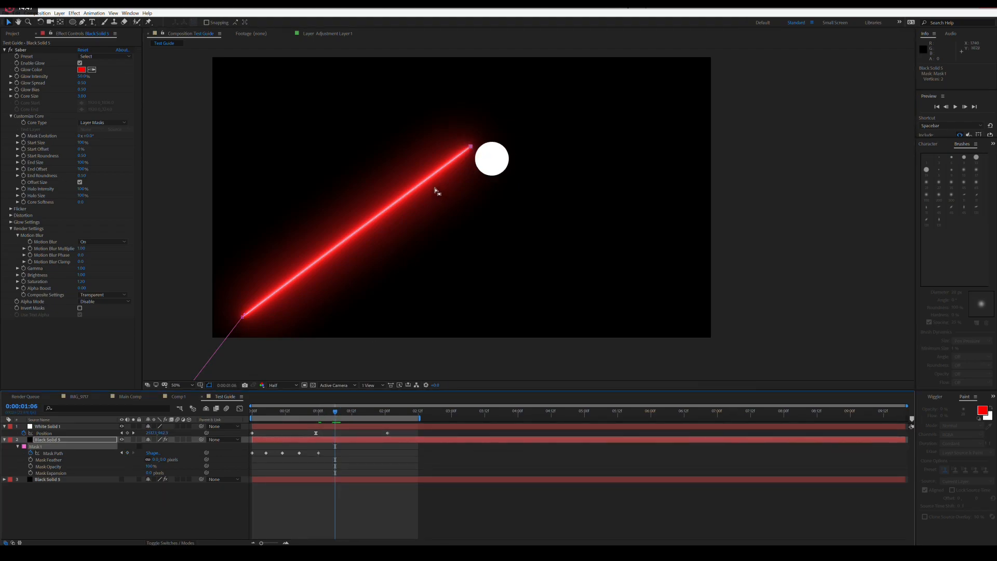
{"action": "left_click_drag", "start_coordinate": [471, 147], "coordinate": [483, 164]}
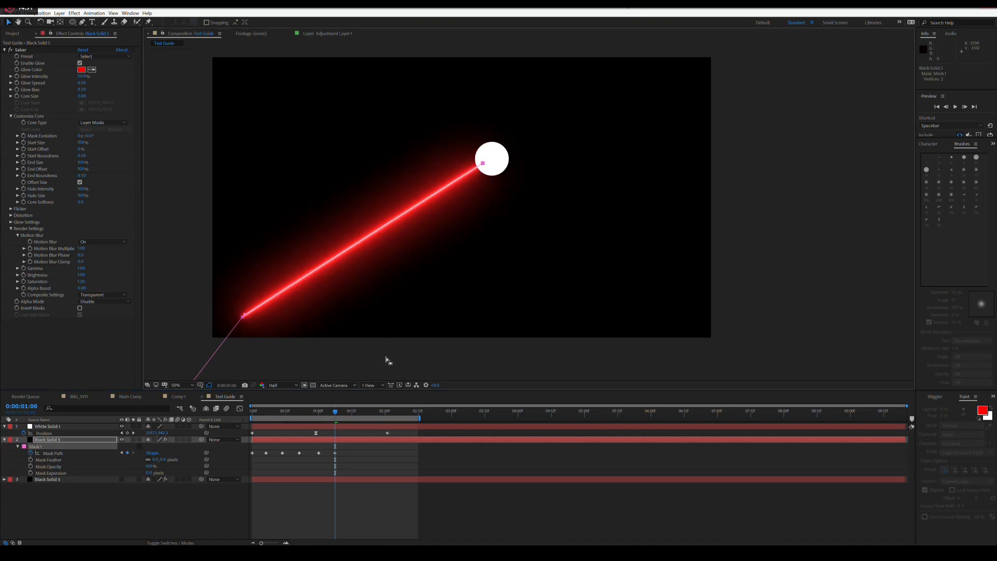
{"action": "left_click", "coordinate": [351, 414]}
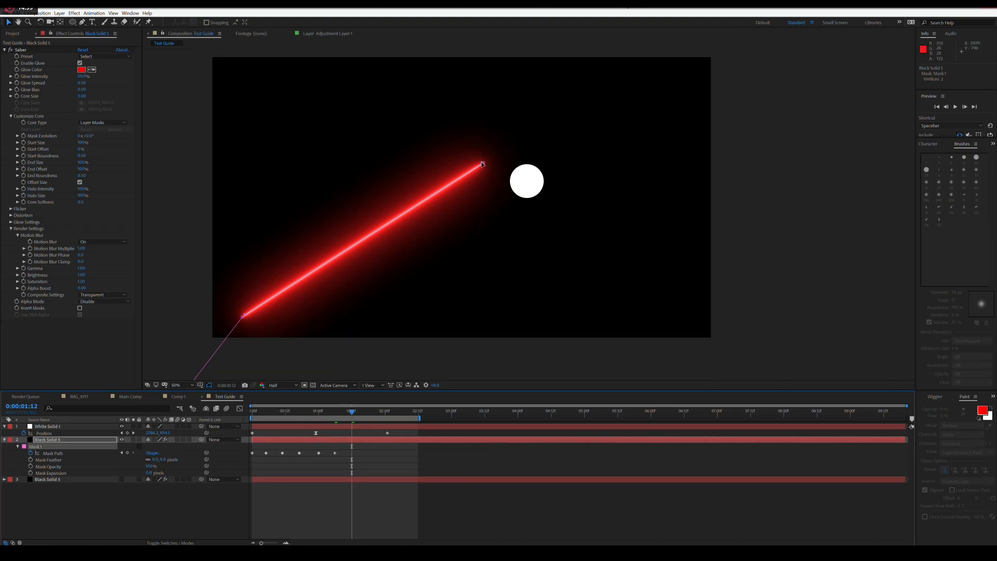
{"action": "left_click_drag", "start_coordinate": [483, 164], "coordinate": [516, 187]}
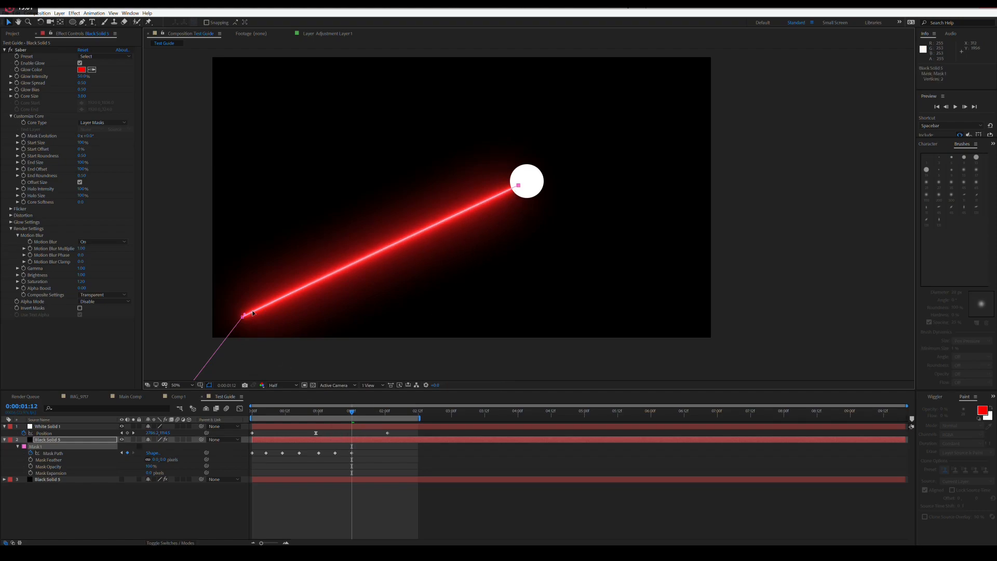
Bend the trail into an upward arc at 0:00:01:12 using the start vertex's handle, and compare it with 0:00:01:06
{"action": "left_click_drag", "start_coordinate": [244, 316], "coordinate": [379, 133]}
{"action": "left_click", "coordinate": [338, 412]}
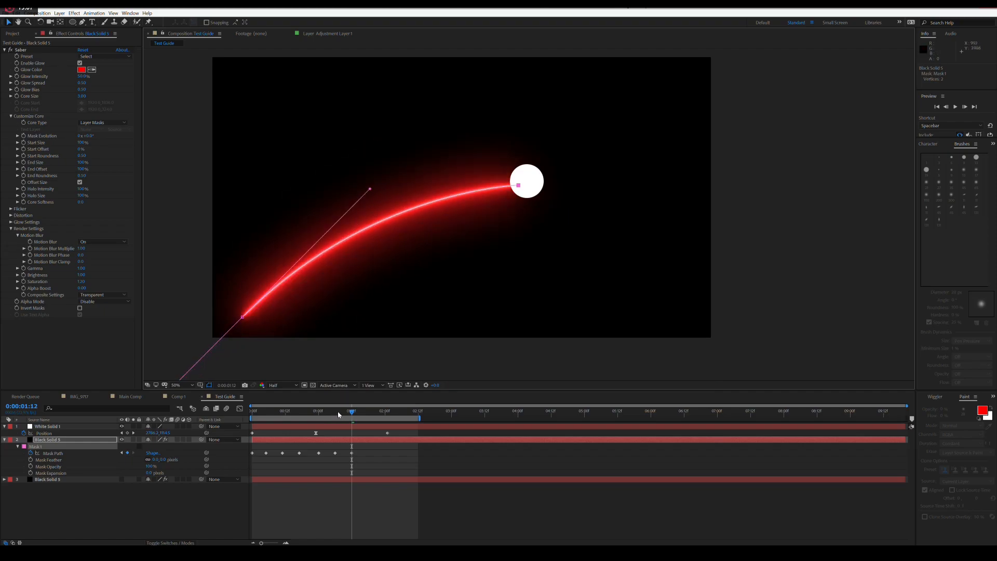
{"action": "left_click", "coordinate": [334, 413]}
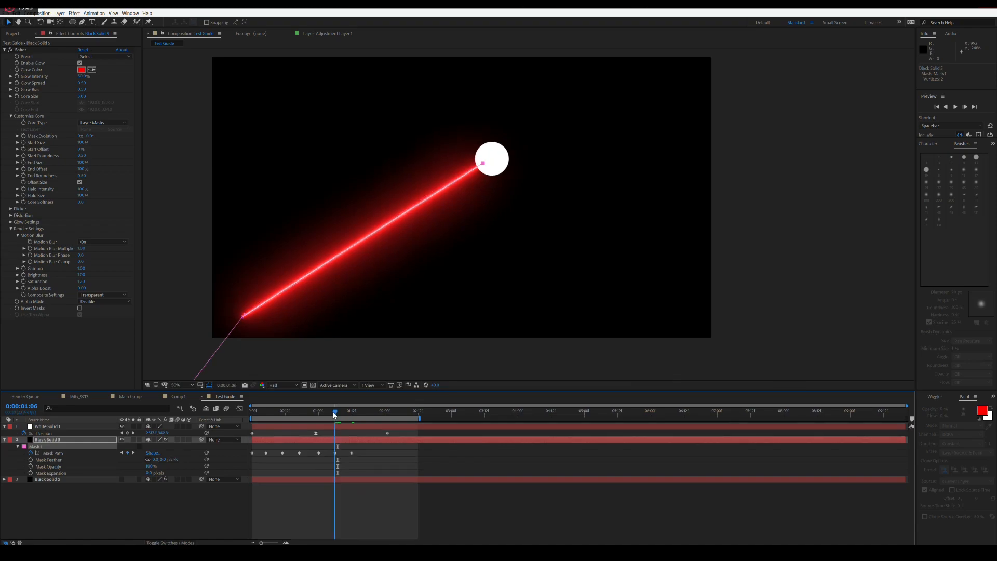
{"action": "left_click_drag", "start_coordinate": [364, 452], "coordinate": [265, 463]}
{"action": "key", "text": "Delete"}
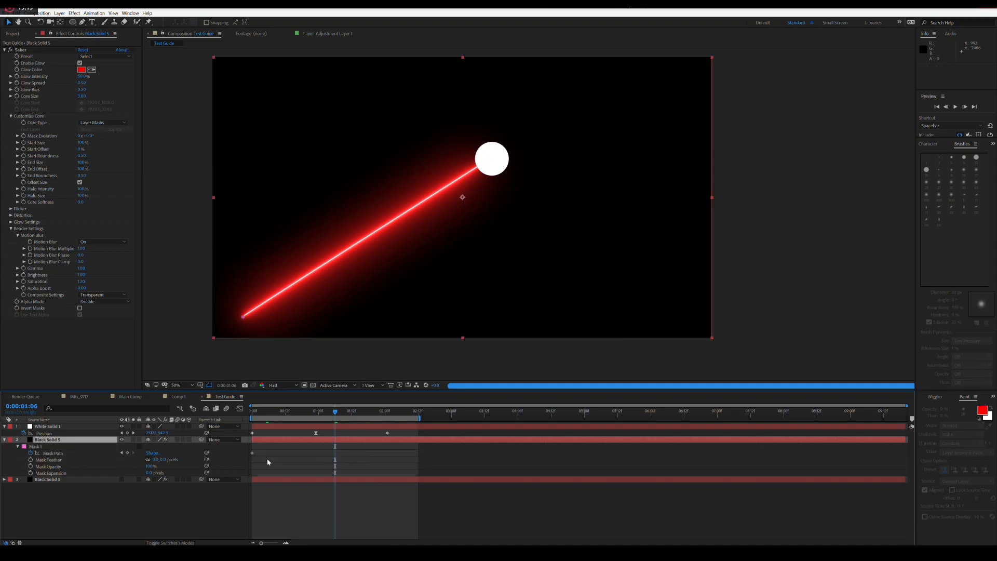
{"action": "left_click", "coordinate": [263, 415]}
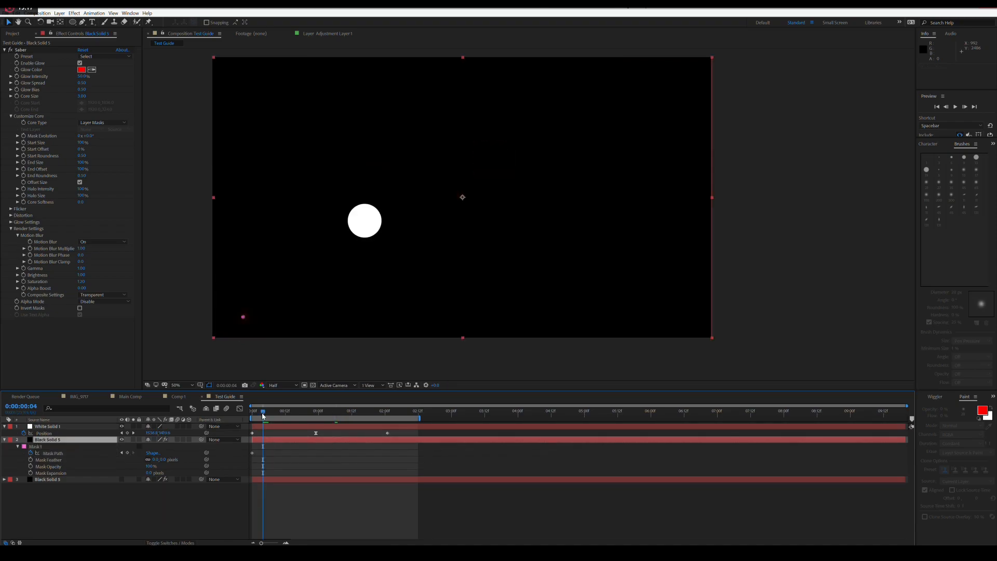
{"action": "key", "text": "ctrl+z"}
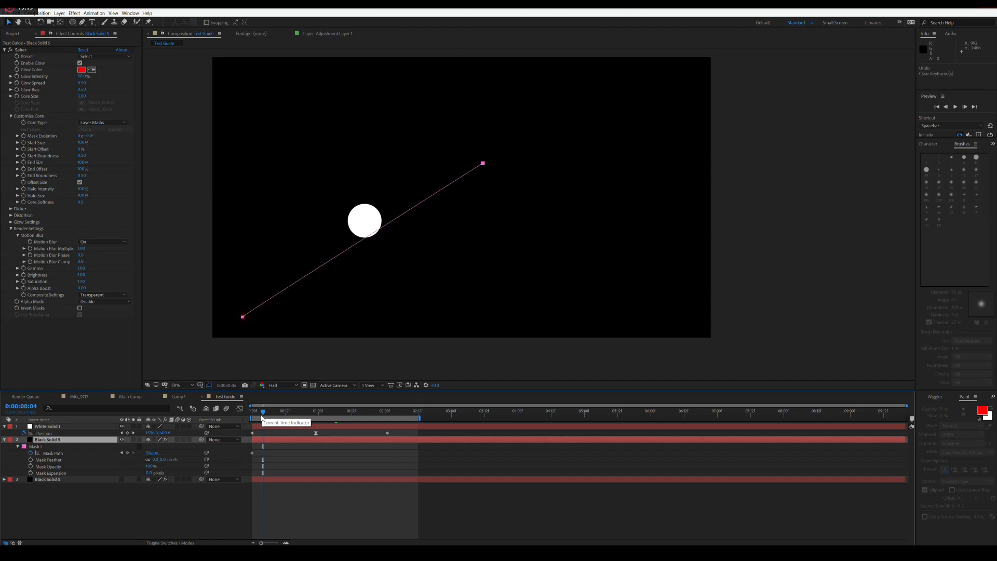
Delete every Mask Path keyframe except the one at 0:00:00:05 and move that remaining keyframe to the first frame
{"action": "left_click_drag", "start_coordinate": [277, 450], "coordinate": [385, 459]}
{"action": "key", "text": "Delete"}
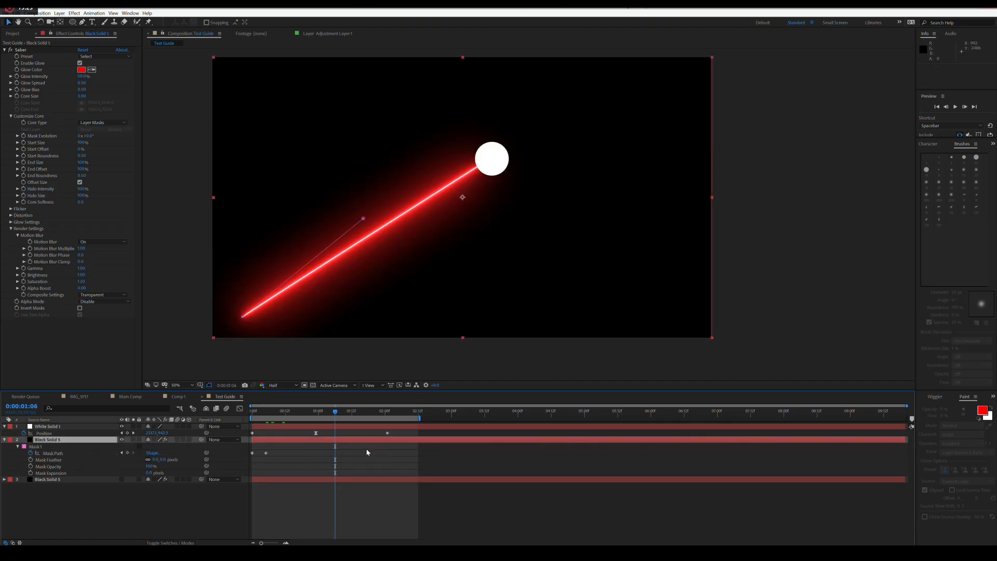
{"action": "left_click", "coordinate": [252, 453]}
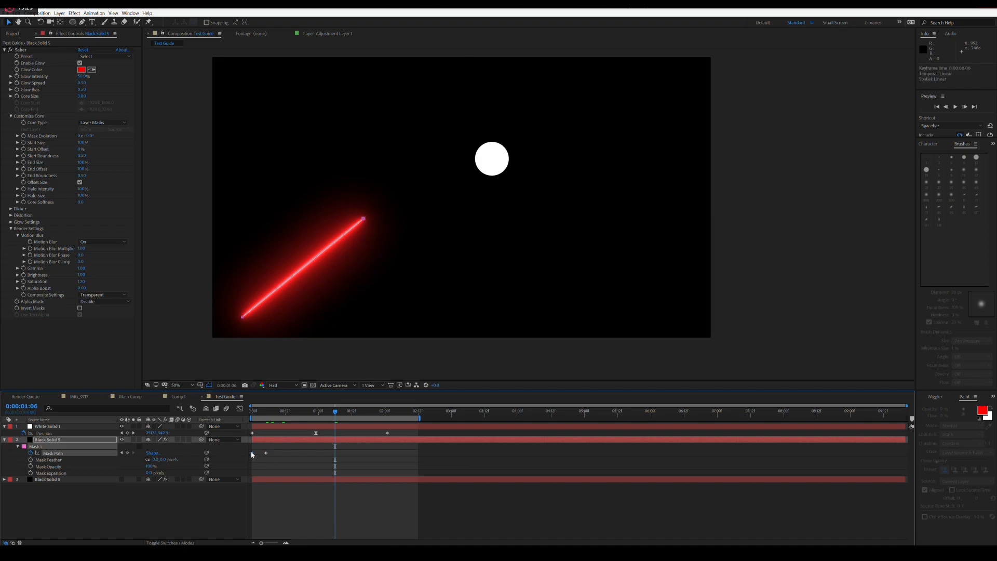
{"action": "key", "text": "Delete"}
{"action": "left_click_drag", "start_coordinate": [268, 456], "coordinate": [252, 457]}
At the first frame, place the mask's end vertex on the circle's centre and bend the trail upward with the start vertex's handle
{"action": "left_click_drag", "start_coordinate": [258, 412], "coordinate": [245, 412]}
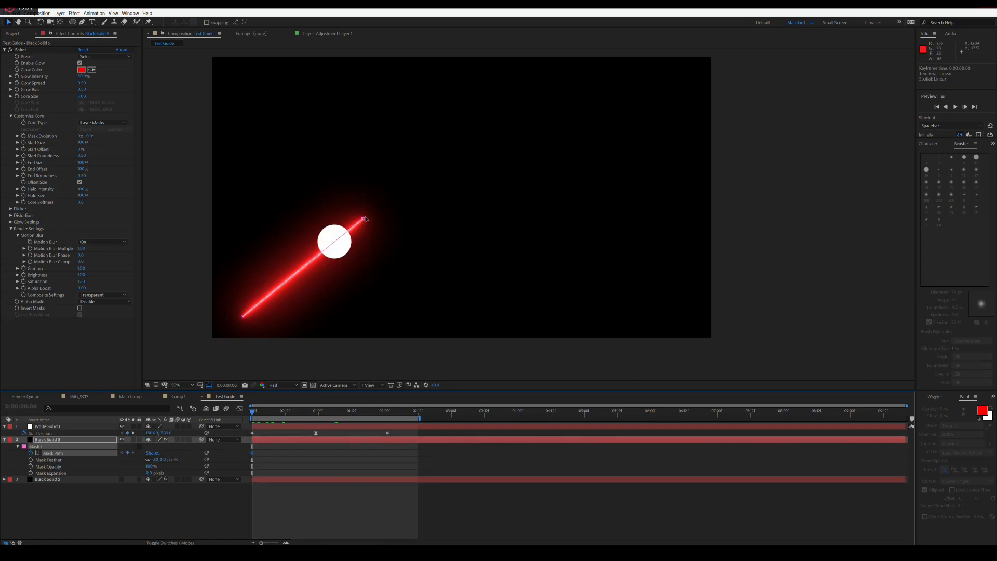
{"action": "left_click_drag", "start_coordinate": [358, 227], "coordinate": [328, 253]}
{"action": "left_click_drag", "start_coordinate": [323, 252], "coordinate": [338, 243]}
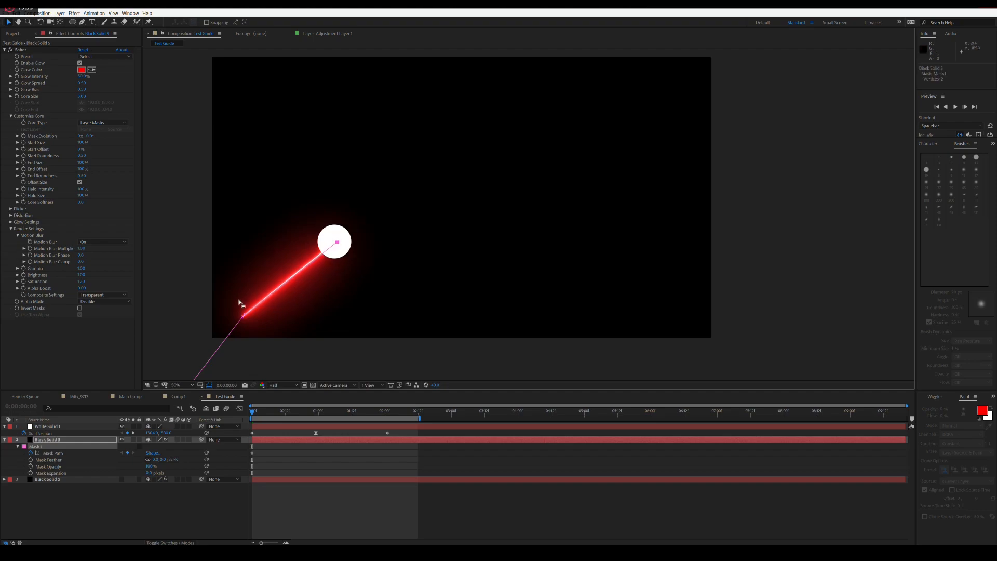
{"action": "left_click_drag", "start_coordinate": [245, 303], "coordinate": [303, 236]}
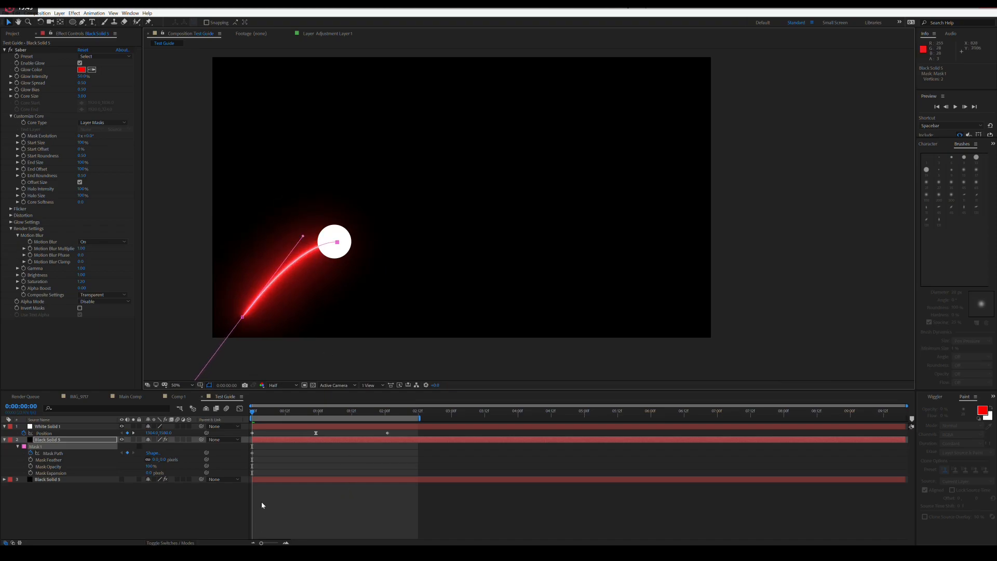
Keyframe the mask path at 0:00:00:06 and 0:00:00:14, with the end vertex on the circle and the start vertex's handle raised to keep the arc
{"action": "left_click", "coordinate": [269, 414]}
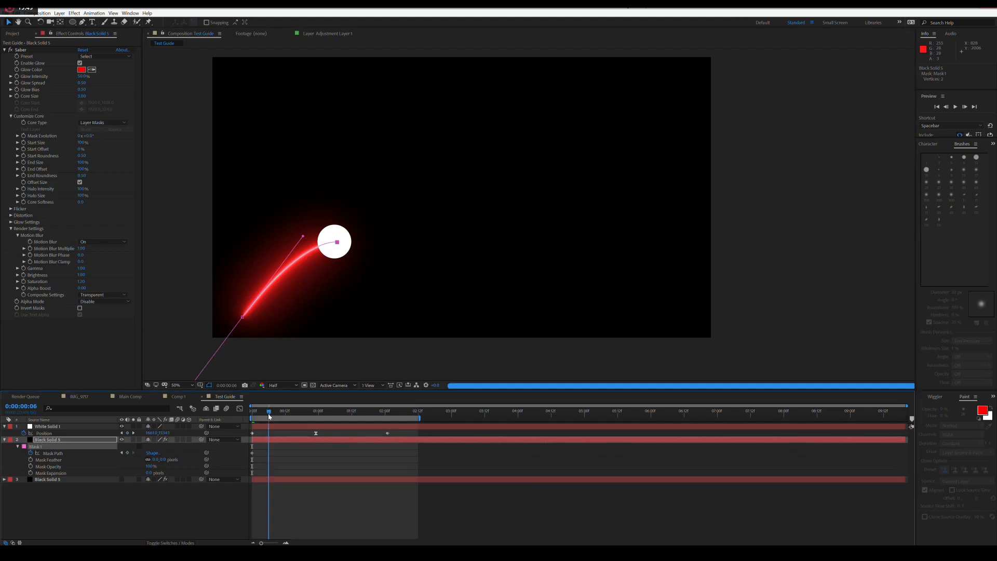
{"action": "left_click_drag", "start_coordinate": [338, 243], "coordinate": [379, 209]}
{"action": "left_click_drag", "start_coordinate": [303, 236], "coordinate": [327, 221]}
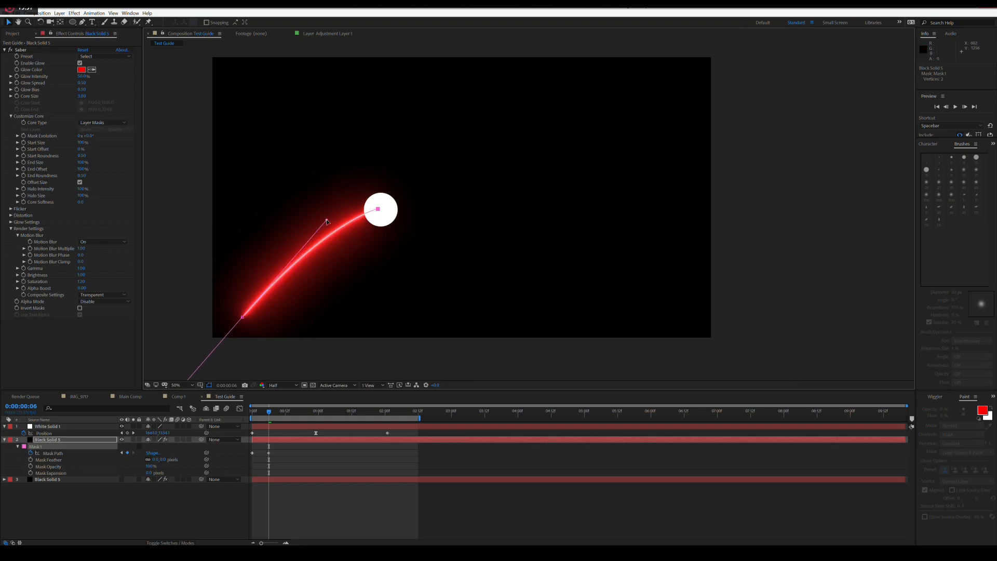
{"action": "left_click", "coordinate": [290, 415]}
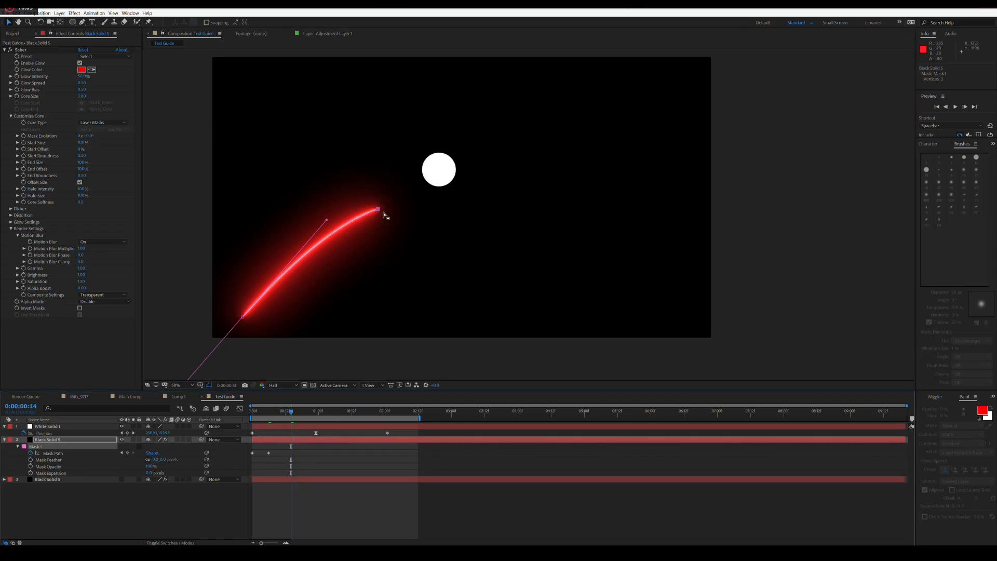
{"action": "left_click_drag", "start_coordinate": [378, 209], "coordinate": [392, 198]}
{"action": "left_click_drag", "start_coordinate": [437, 172], "coordinate": [440, 169]}
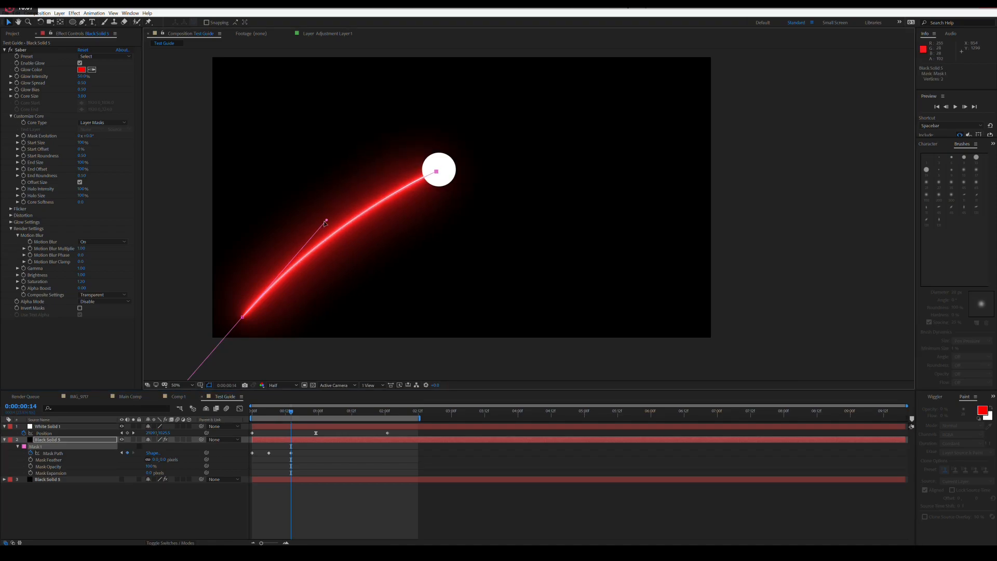
{"action": "left_click_drag", "start_coordinate": [328, 219], "coordinate": [348, 180]}
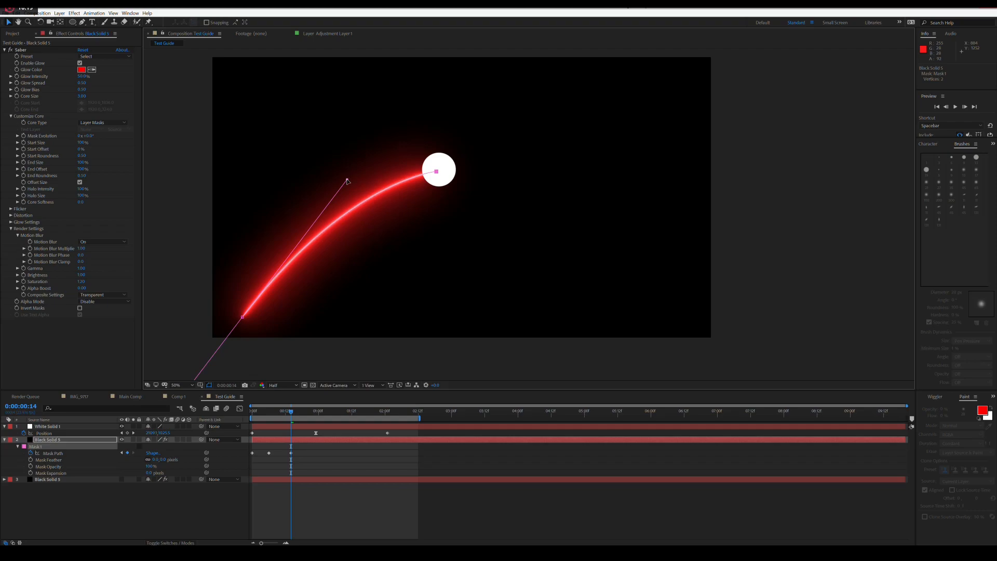
Keyframe the mask's end vertex on the circle at 0:00:00:20 and 0:00:01:02, extending the start vertex's handle upward at 0:00:00:20
{"action": "left_click", "coordinate": [309, 415]}
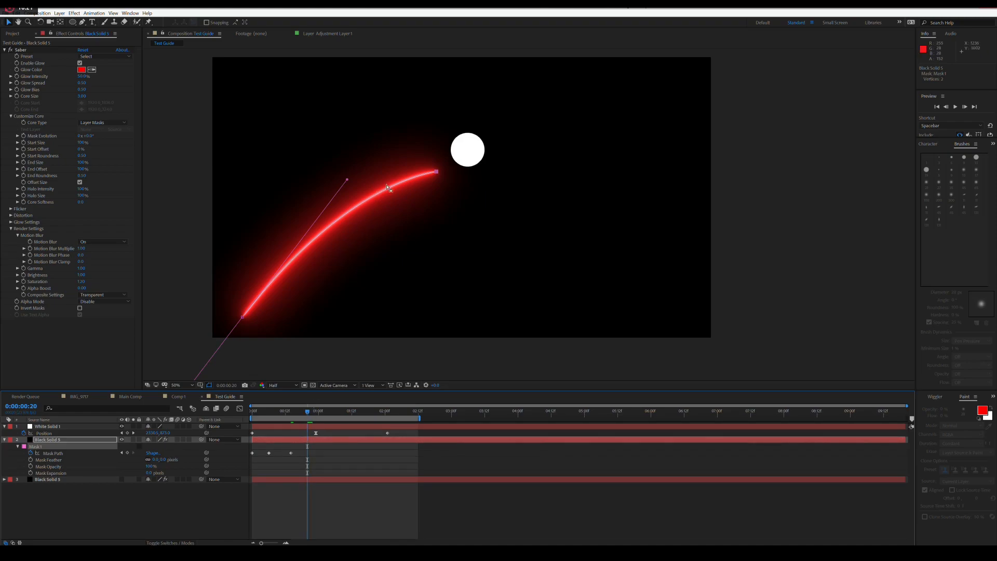
{"action": "left_click_drag", "start_coordinate": [437, 170], "coordinate": [470, 151]}
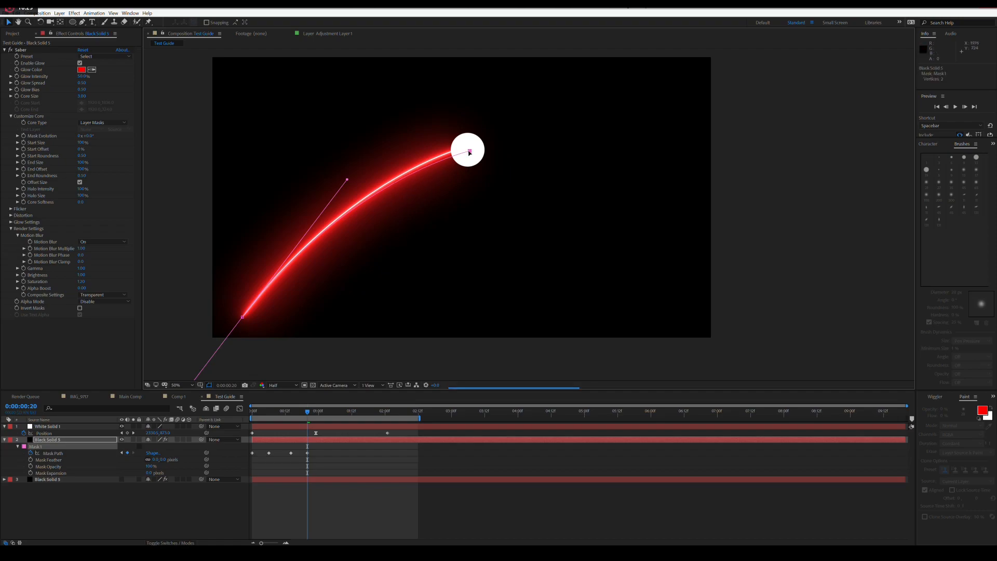
{"action": "left_click_drag", "start_coordinate": [348, 178], "coordinate": [363, 152]}
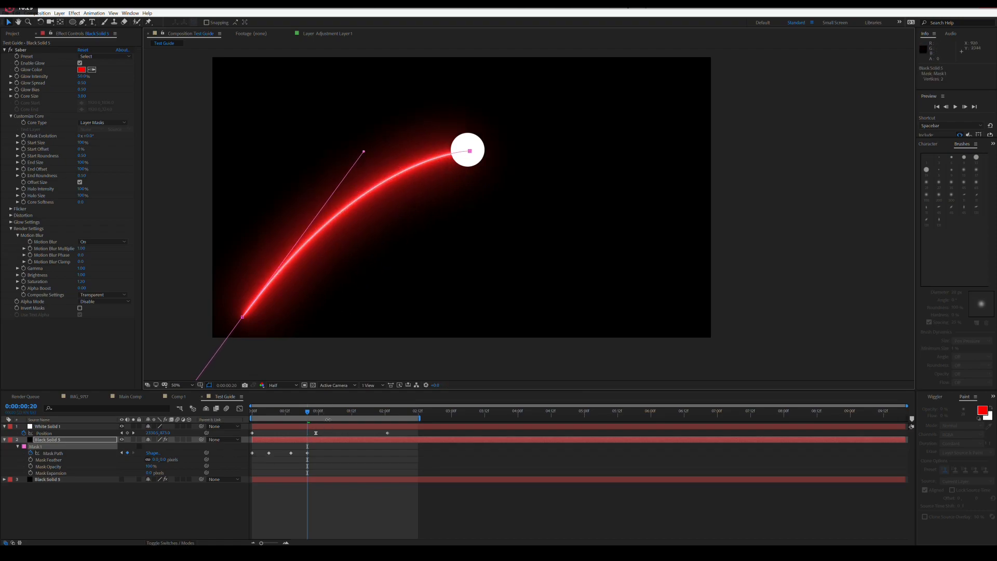
{"action": "left_click", "coordinate": [324, 416]}
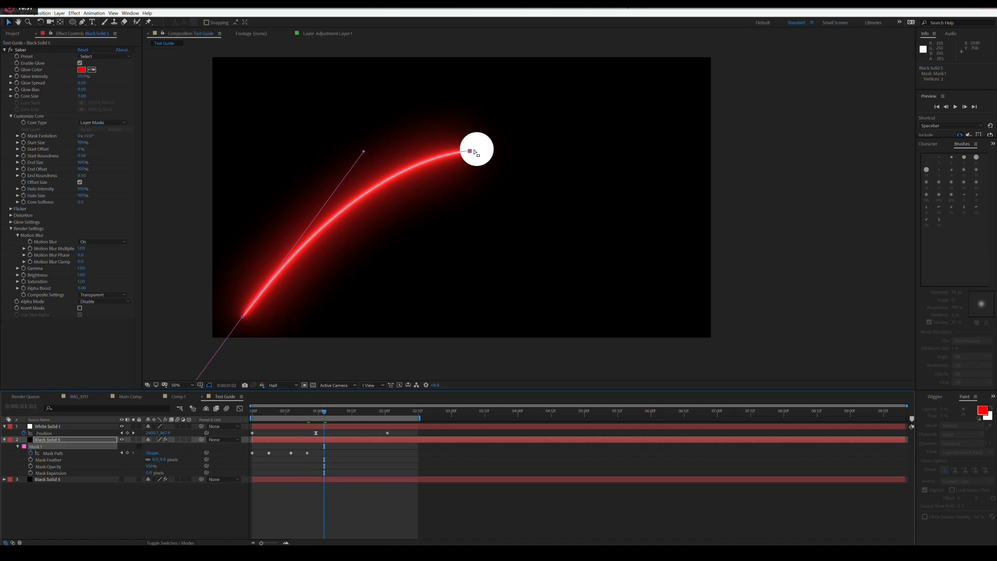
{"action": "left_click_drag", "start_coordinate": [471, 152], "coordinate": [474, 149]}
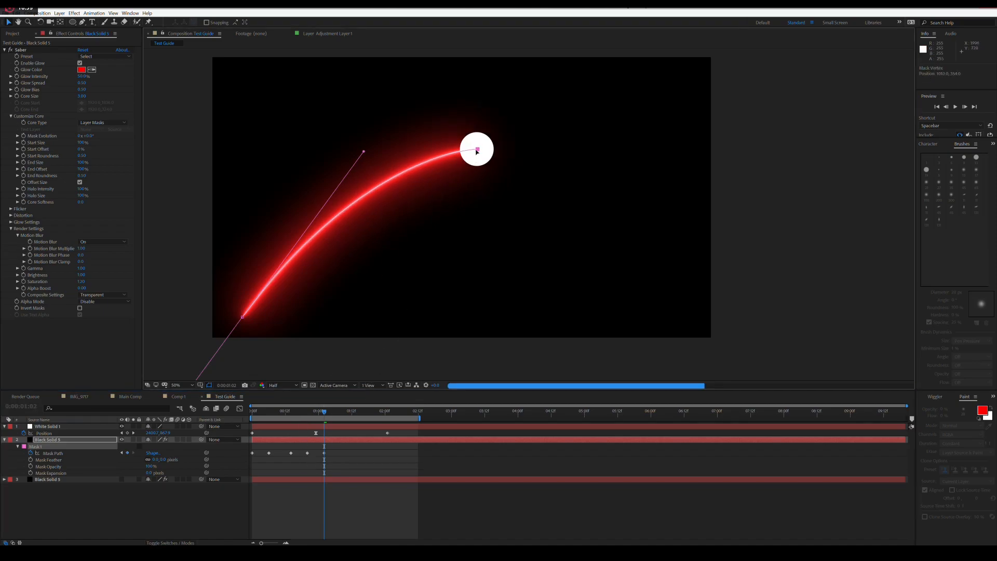
{"action": "left_click", "coordinate": [334, 497]}
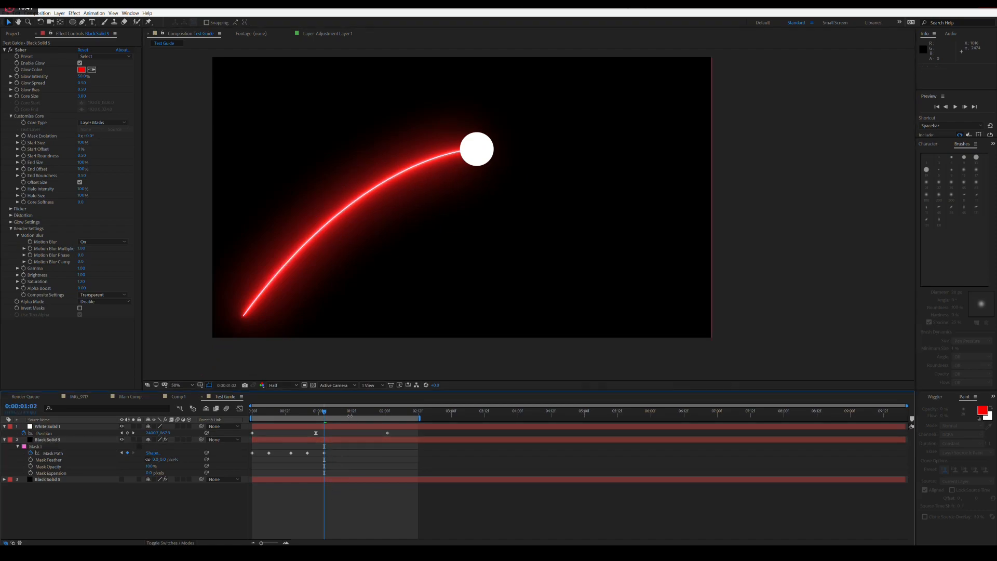
At 0:00:01:09, reselect the trail's solid layer and keyframe its mask's end vertex on the circle's centre
{"action": "left_click_drag", "start_coordinate": [323, 414], "coordinate": [343, 415]}
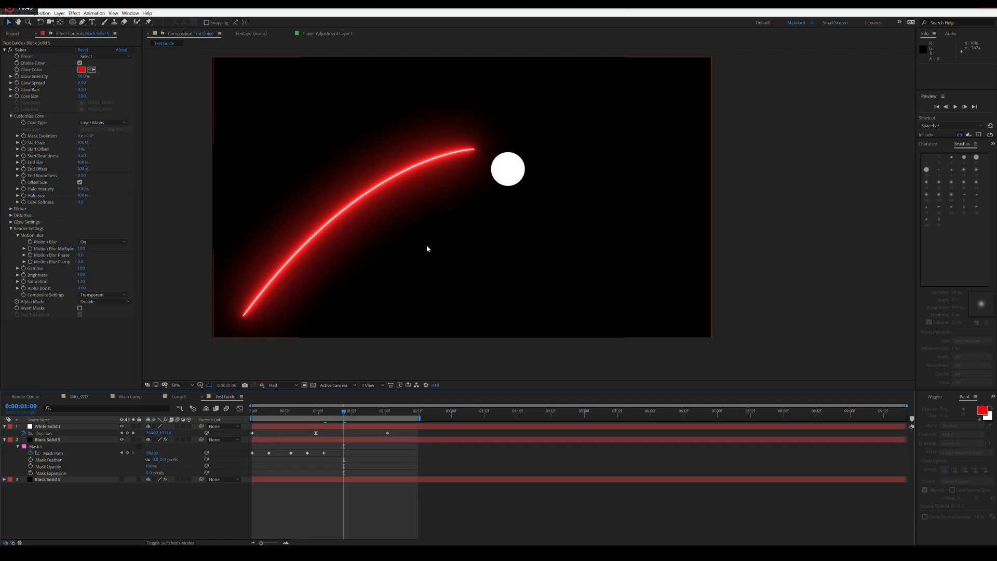
{"action": "left_click", "coordinate": [340, 439]}
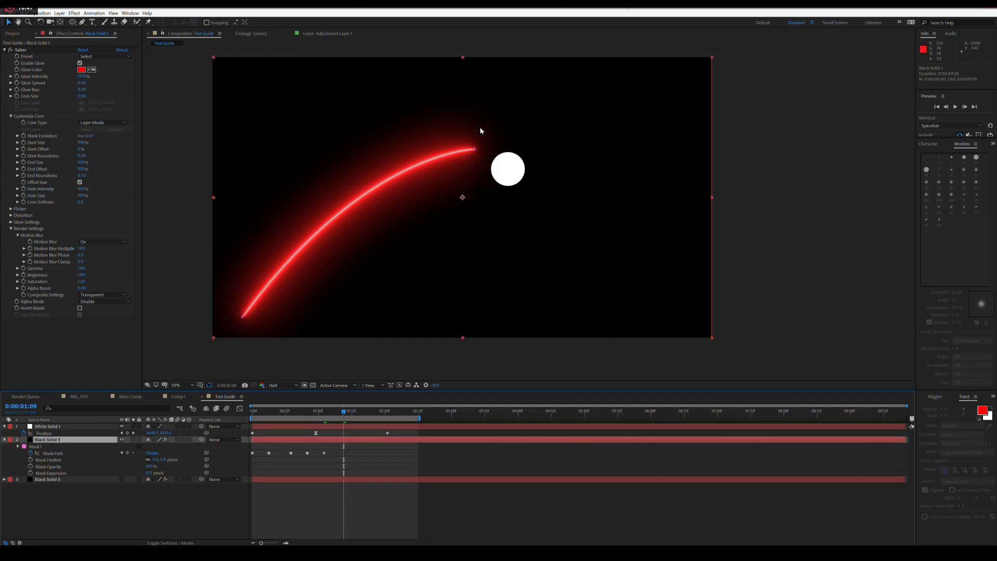
{"action": "left_click_drag", "start_coordinate": [475, 147], "coordinate": [491, 158]}
{"action": "key", "text": "ctrl+z"}
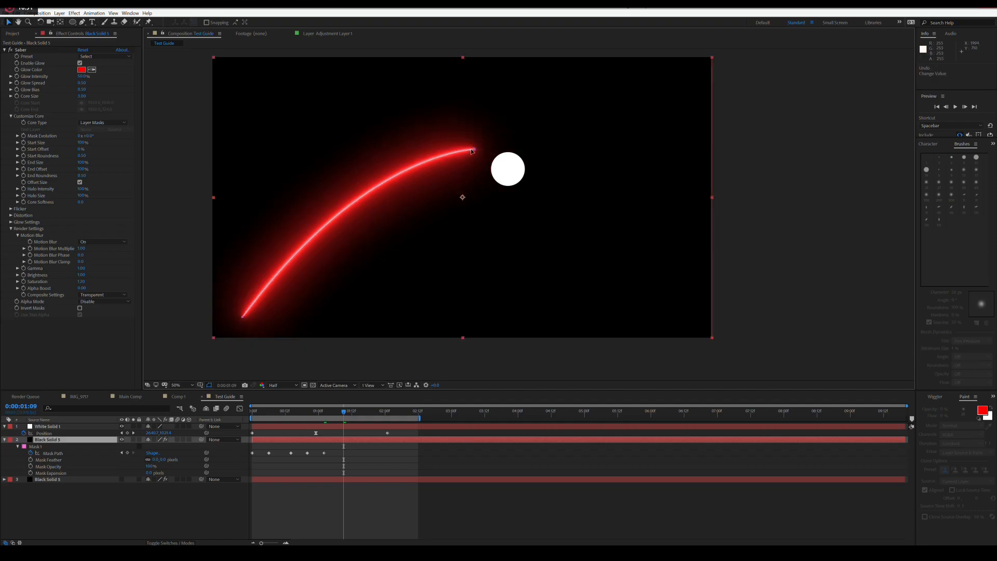
{"action": "left_click_drag", "start_coordinate": [475, 150], "coordinate": [508, 170]}
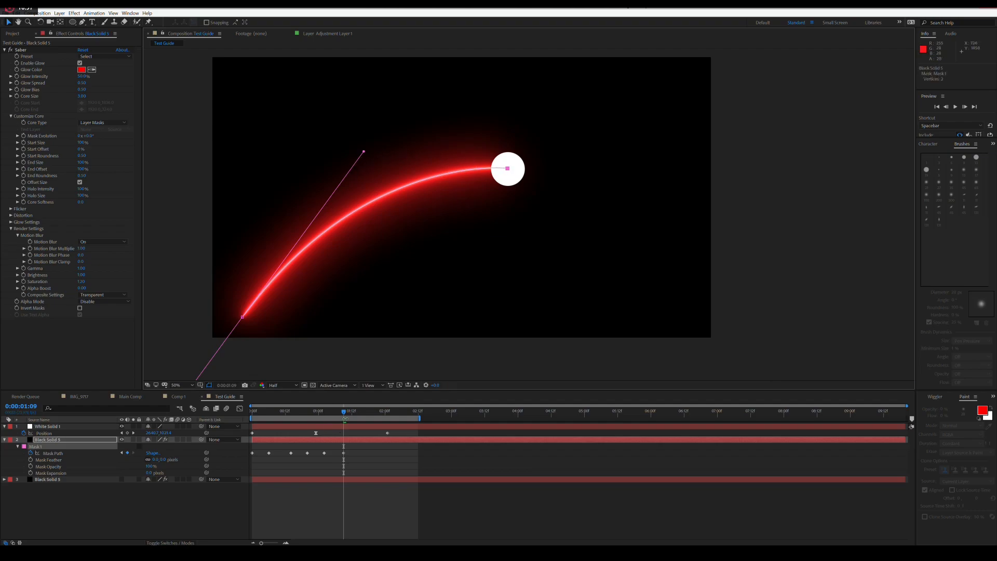
Keyframe the mask's end vertex on the circle at 0:00:01:16, 0:00:01:22 and 0:00:02:03, raising the arc with the start handle at 0:00:01:22
{"action": "left_click", "coordinate": [363, 413]}
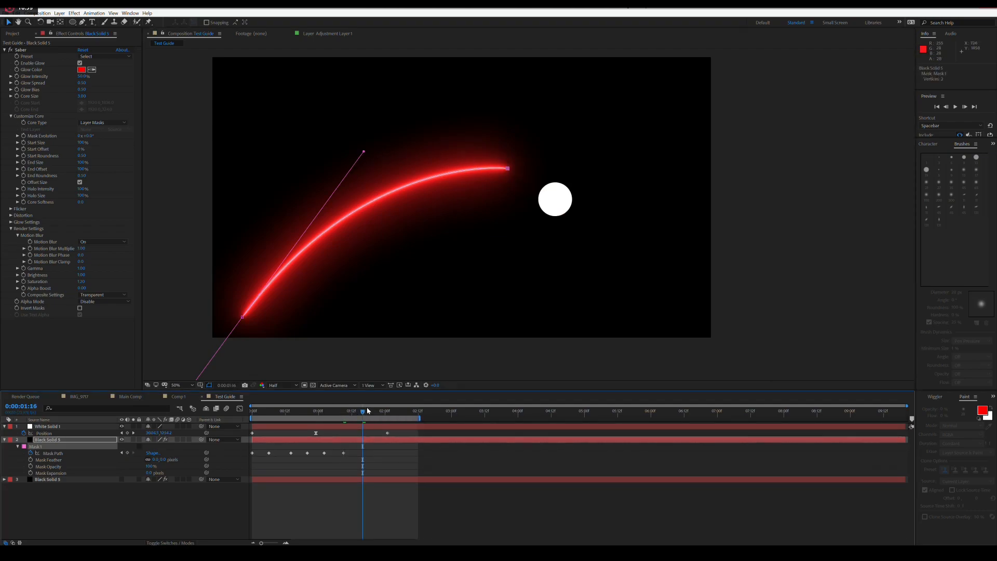
{"action": "left_click_drag", "start_coordinate": [508, 169], "coordinate": [556, 200]}
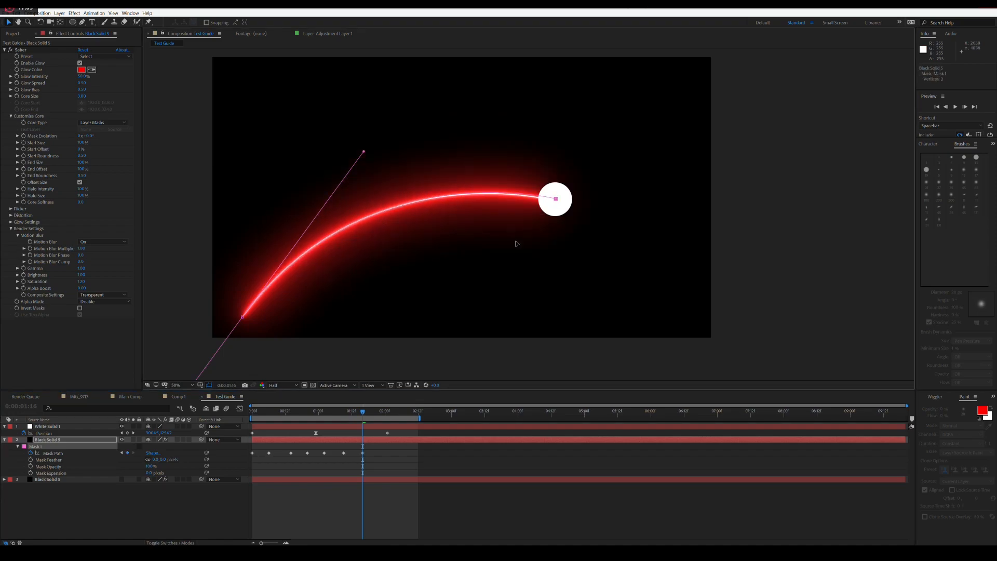
{"action": "left_click", "coordinate": [380, 413]}
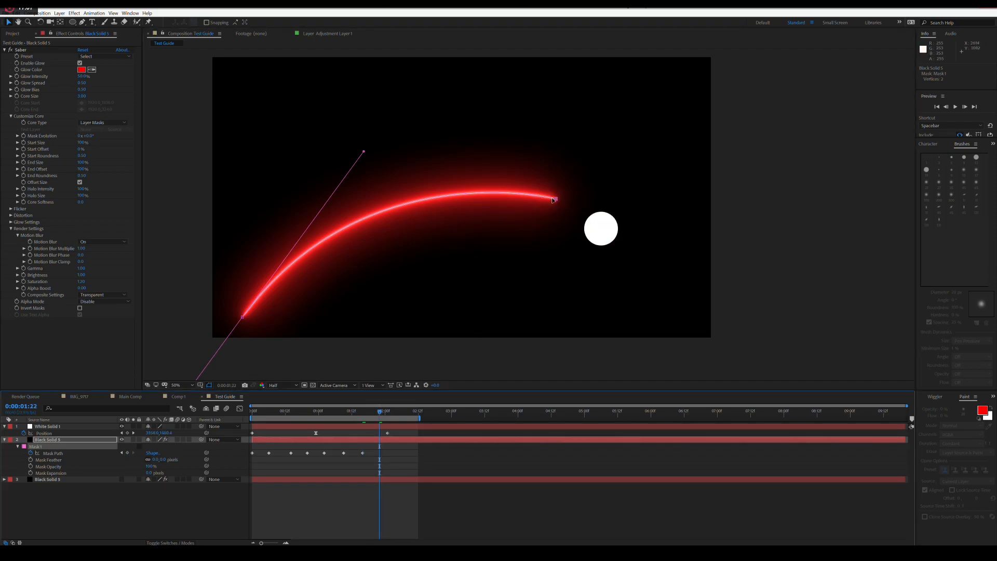
{"action": "left_click_drag", "start_coordinate": [556, 200], "coordinate": [602, 230]}
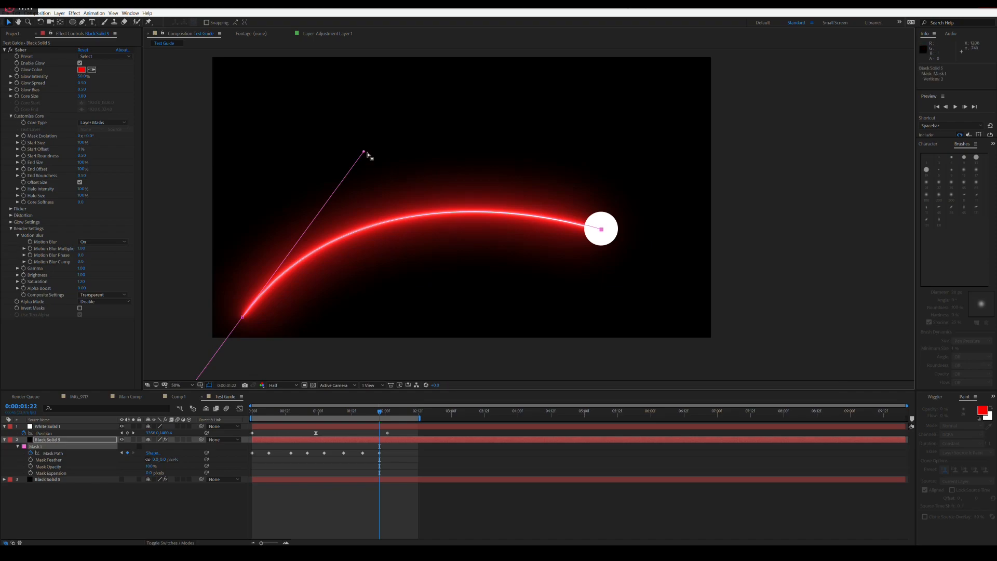
{"action": "left_click_drag", "start_coordinate": [365, 150], "coordinate": [418, 115]}
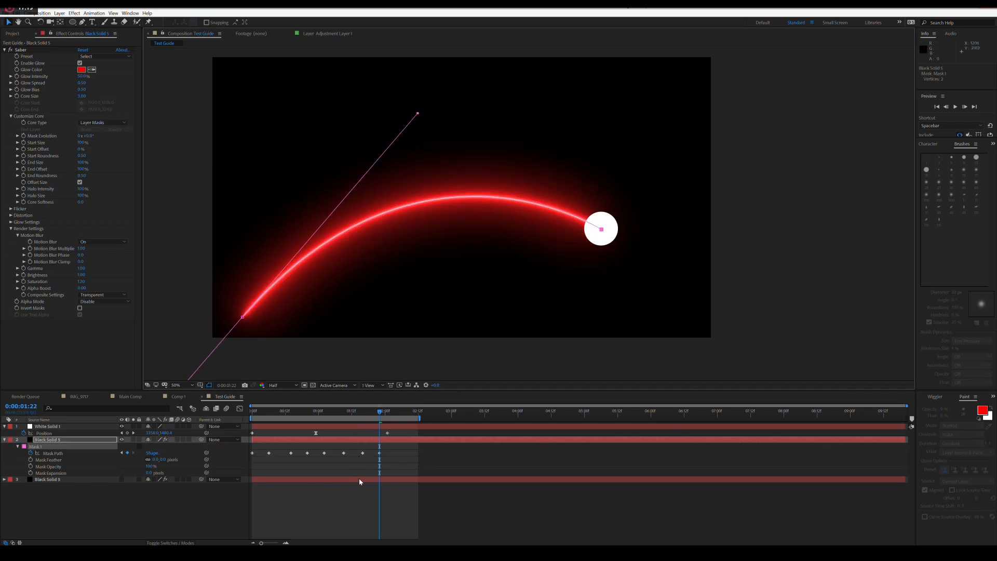
{"action": "left_click", "coordinate": [394, 413]}
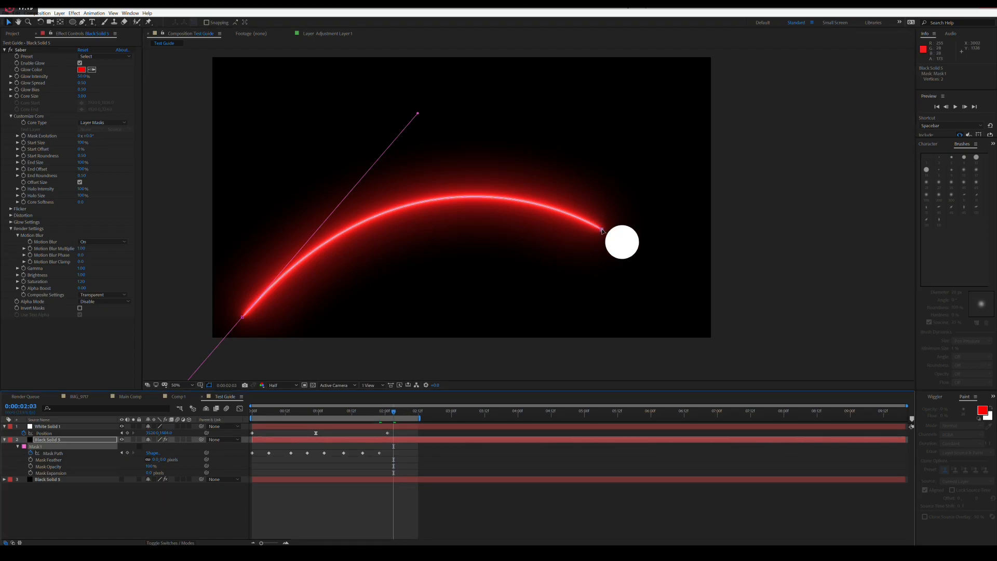
{"action": "left_click_drag", "start_coordinate": [606, 232], "coordinate": [623, 243]}
Shorten the work area to 0:00:02:00 and preview the trail animation from the first frame
{"action": "left_click_drag", "start_coordinate": [419, 418], "coordinate": [387, 430]}
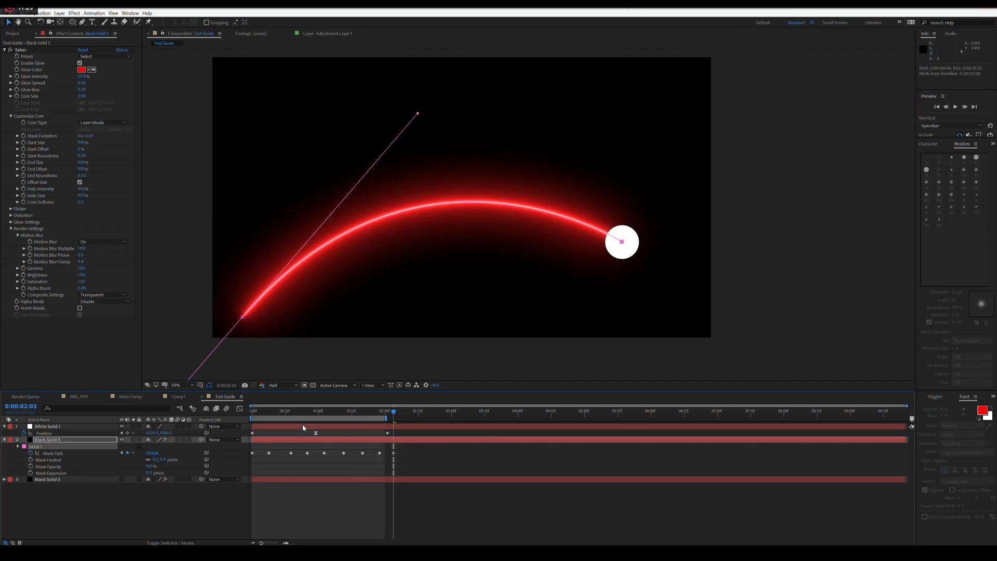
{"action": "left_click_drag", "start_coordinate": [267, 415], "coordinate": [224, 378]}
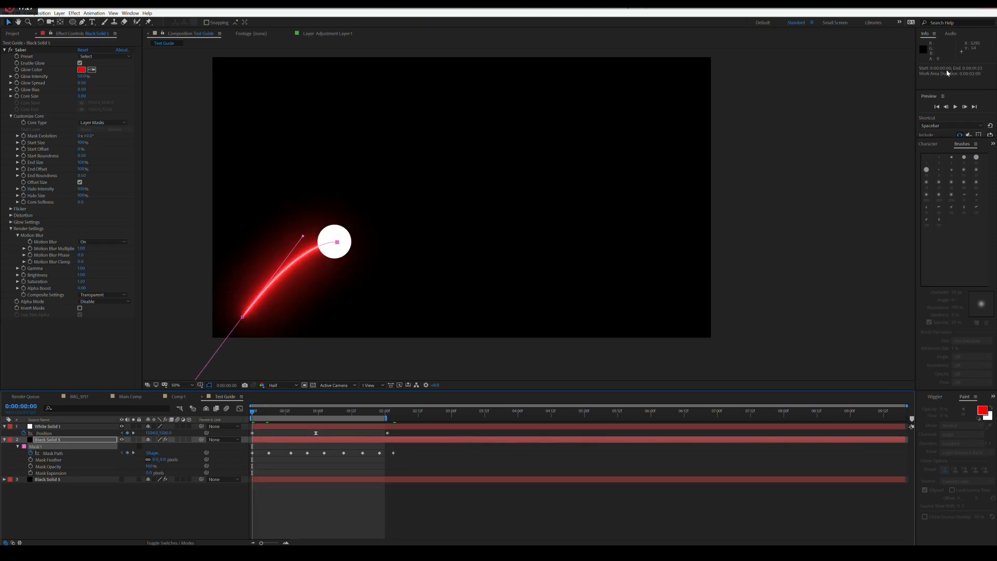
{"action": "left_click", "coordinate": [955, 106]}
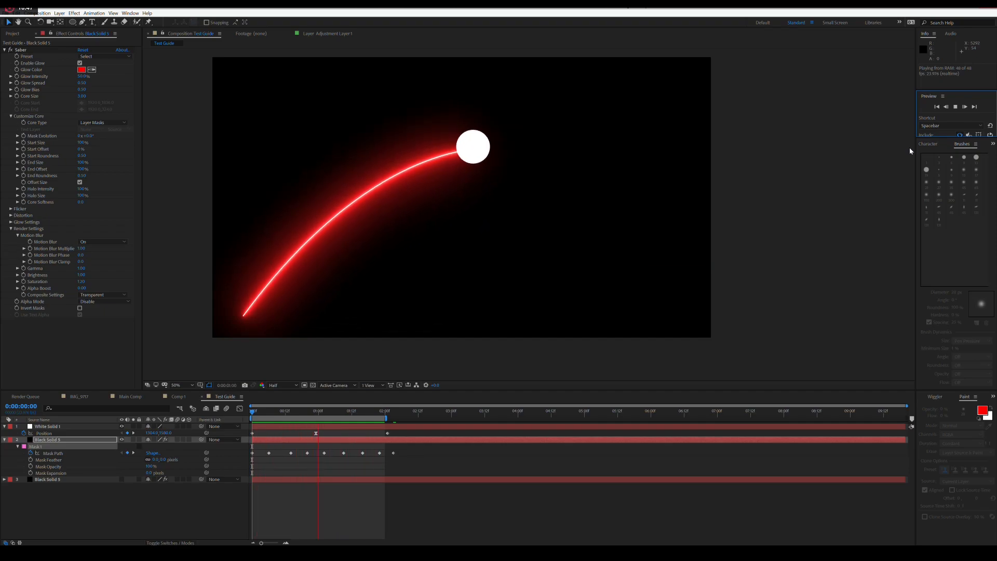
{"action": "key", "text": "space"}
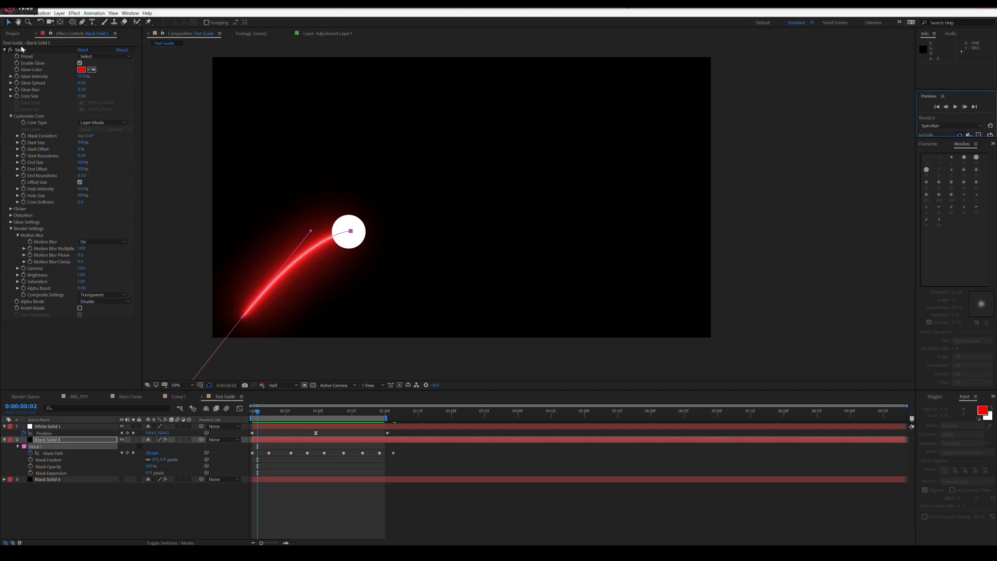
Examine the Saber effect's list of presets without choosing one
{"action": "left_click", "coordinate": [100, 56]}
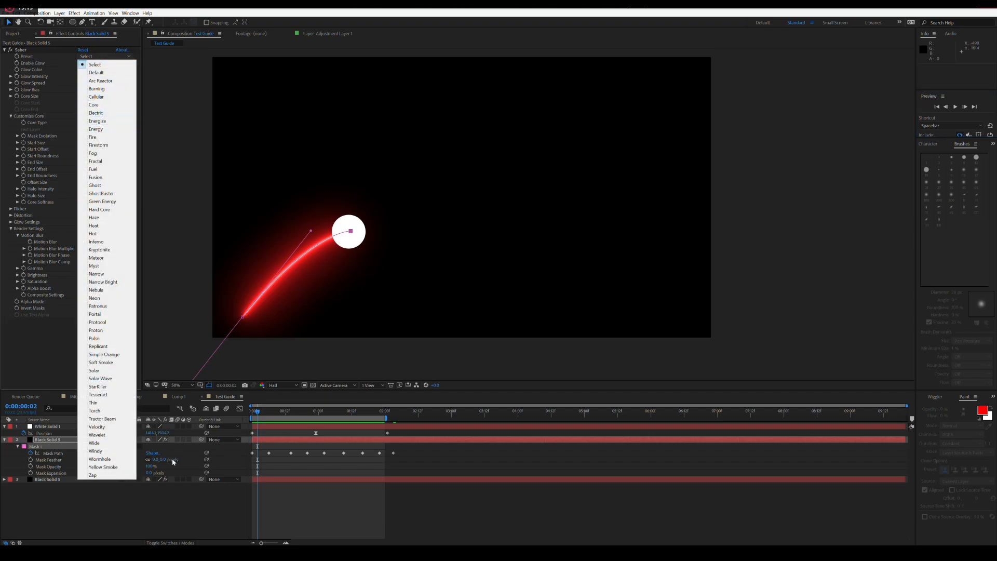
{"action": "left_click", "coordinate": [161, 527]}
Switch to the Main Comp composition and find the frame at 0:00:08:06 where the ball is in front of the pink portal
{"action": "left_click", "coordinate": [126, 397]}
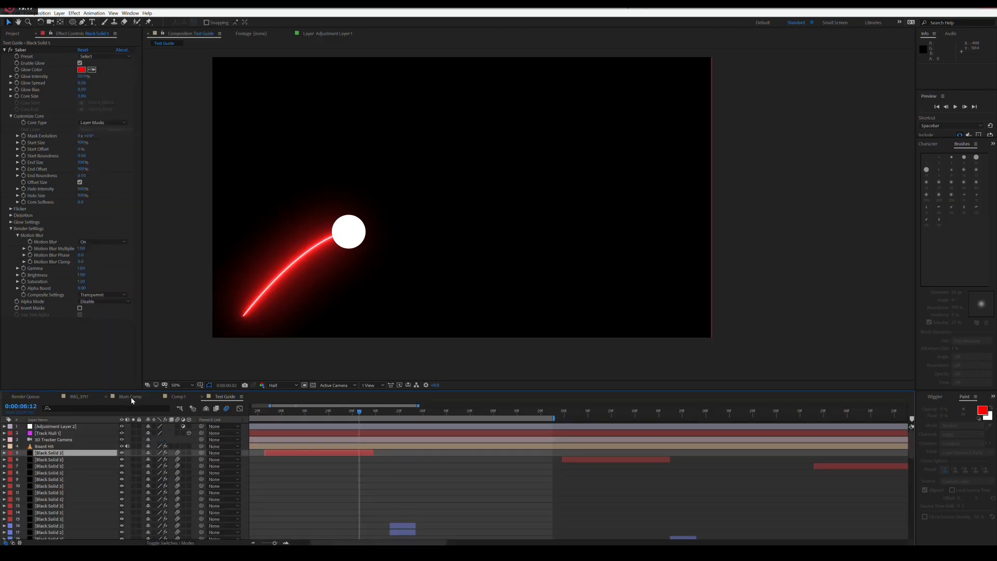
{"action": "left_click", "coordinate": [405, 417]}
{"action": "left_click", "coordinate": [397, 416]}
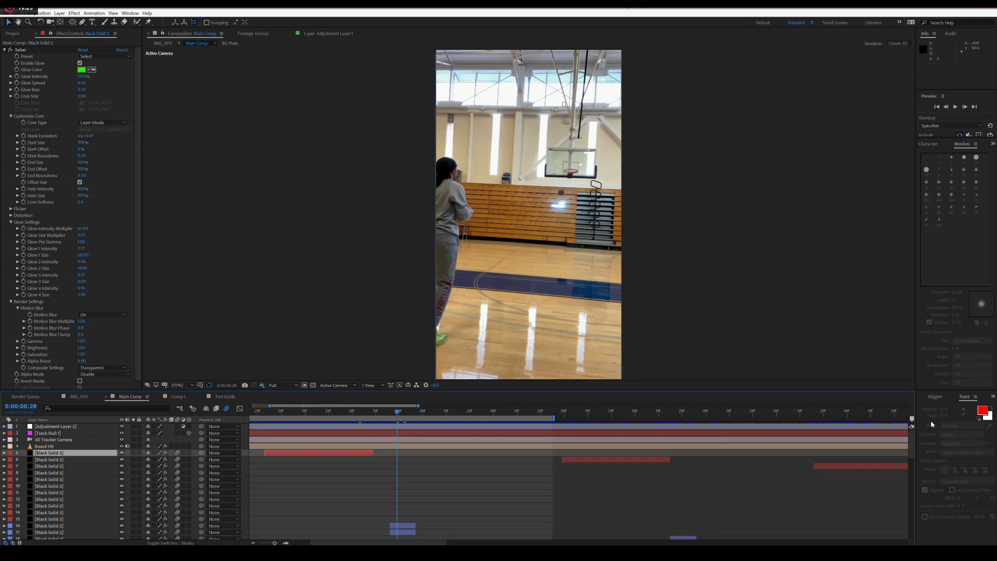
{"action": "left_click_drag", "start_coordinate": [915, 446], "coordinate": [913, 477]}
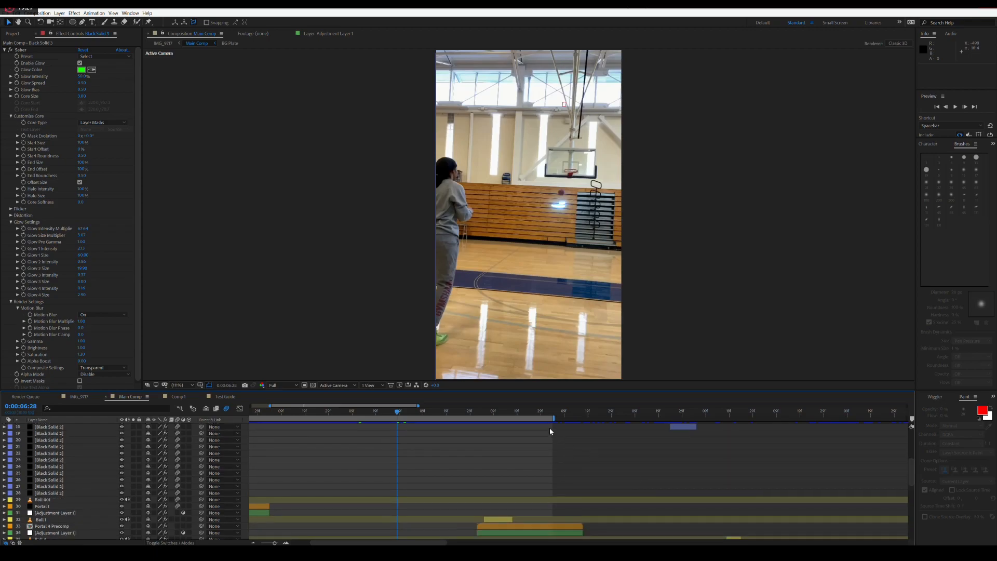
{"action": "left_click", "coordinate": [533, 412]}
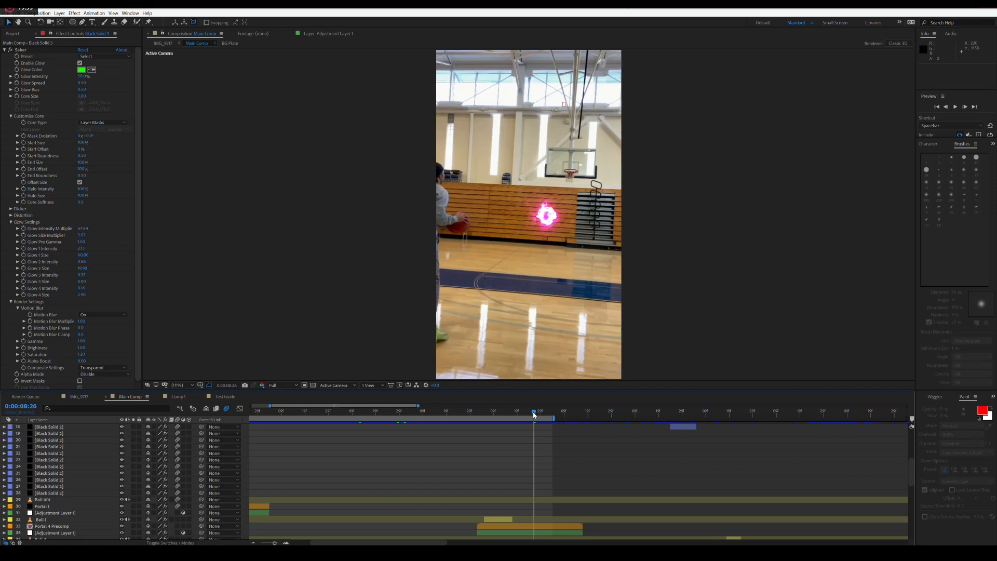
{"action": "left_click_drag", "start_coordinate": [531, 414], "coordinate": [518, 413]}
{"action": "left_click_drag", "start_coordinate": [514, 413], "coordinate": [487, 415]}
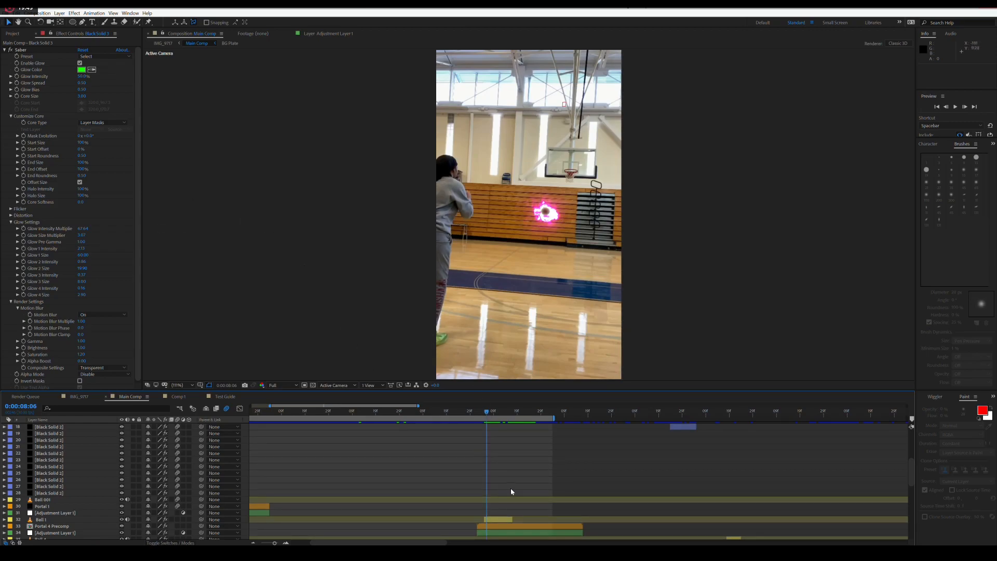
Select the Ball 1 layer and examine its Light Wrap effect and how the ball's edges blend with the portal's glow
{"action": "left_click", "coordinate": [499, 518]}
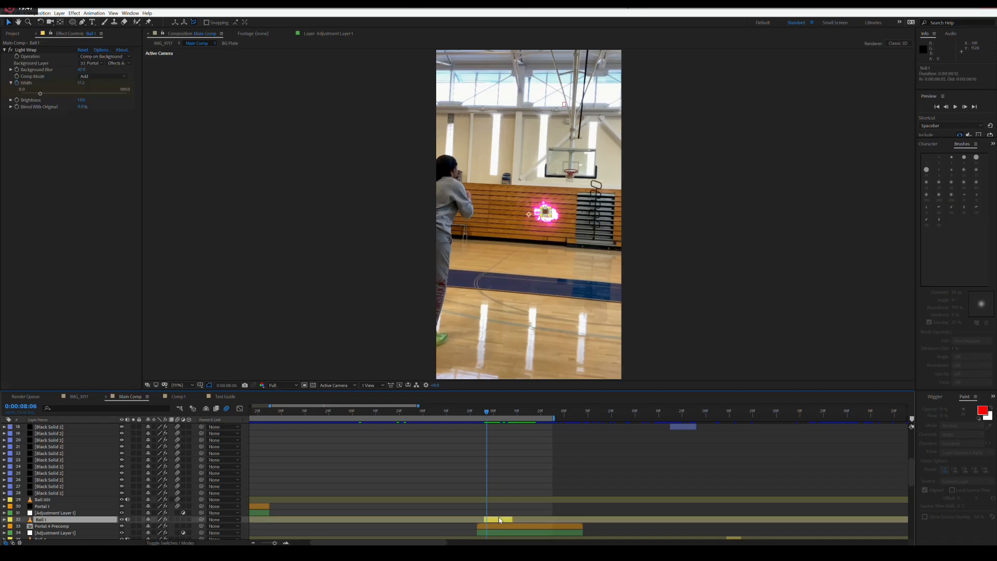
{"action": "left_click", "coordinate": [20, 51]}
{"action": "key", "text": "period"}
{"action": "key", "text": "period"}
{"action": "key", "text": "period"}
{"action": "key", "text": "period"}
{"action": "key", "text": "period"}
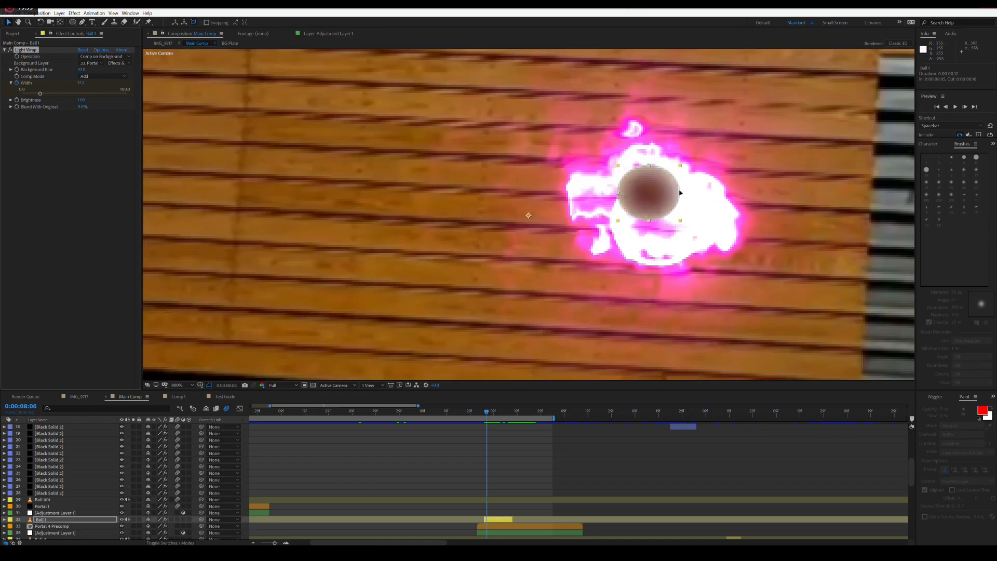
{"action": "left_click_drag", "start_coordinate": [707, 292], "coordinate": [517, 238]}
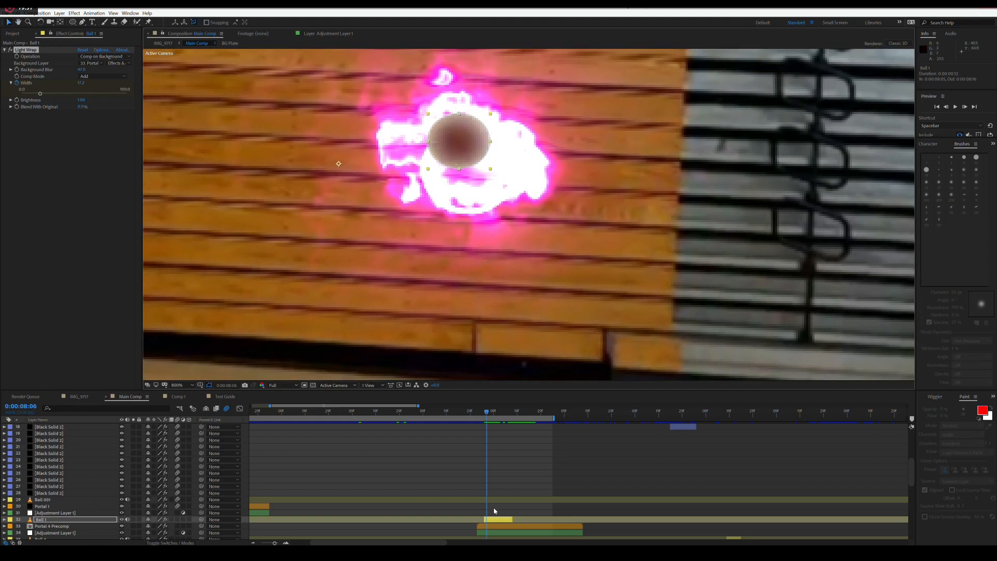
{"action": "left_click", "coordinate": [496, 522]}
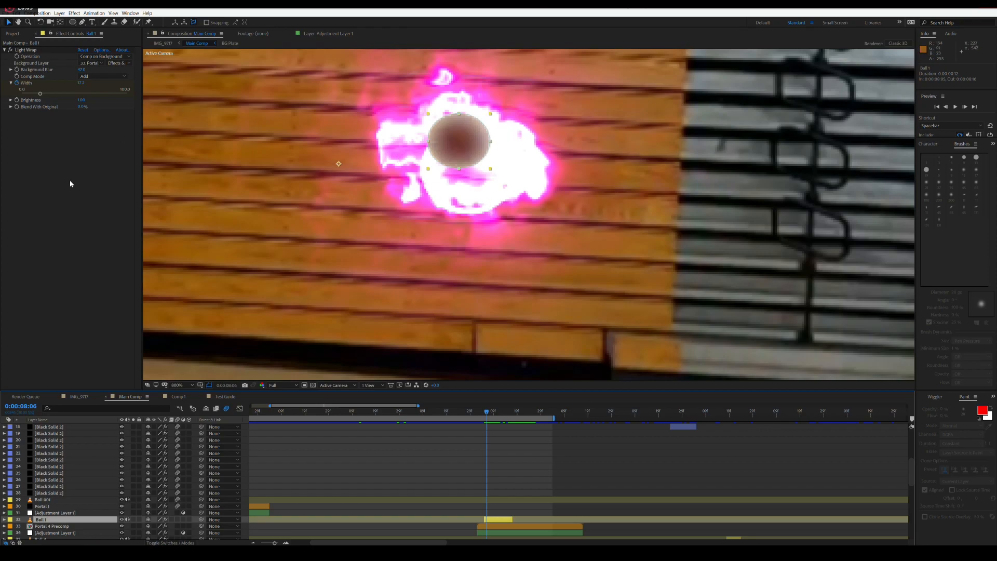
Check Ball 1's Light Wrap background layer choices, and reveal its animated properties to examine the Width keyframes up to 0:00:08:12
{"action": "left_click", "coordinate": [93, 63]}
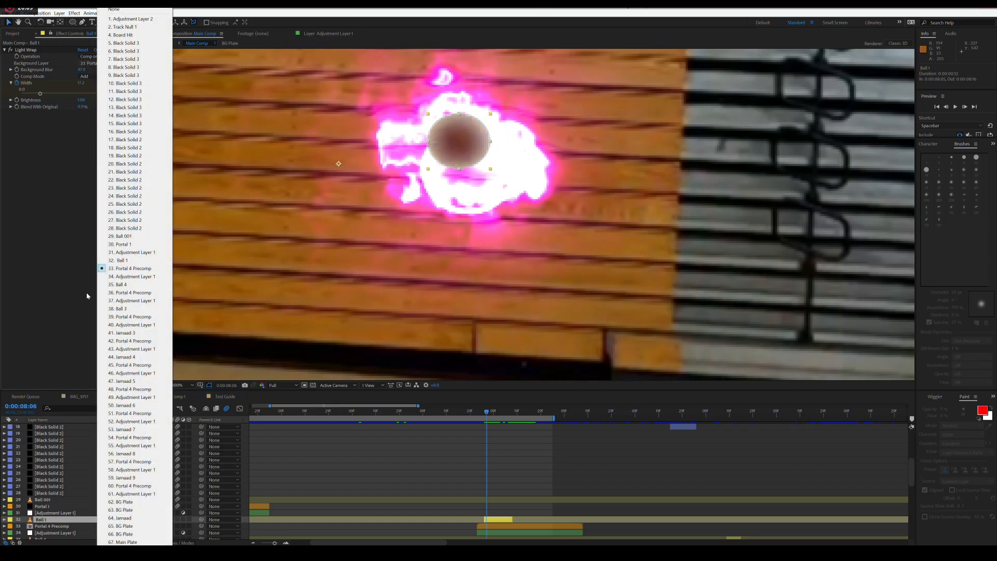
{"action": "left_click", "coordinate": [54, 160]}
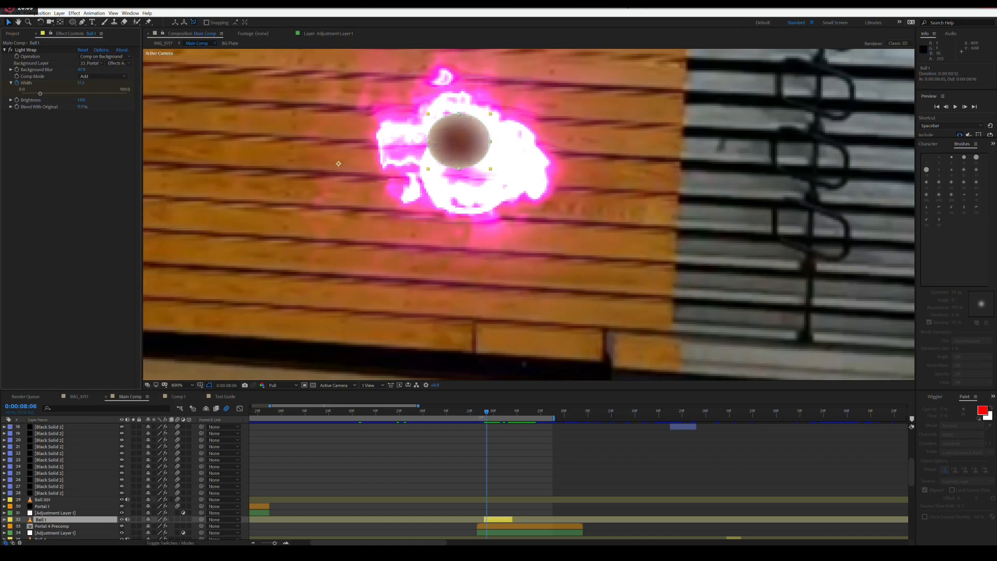
{"action": "scroll", "coordinate": [507, 506], "scroll_direction": "down", "scroll_amount": 2}
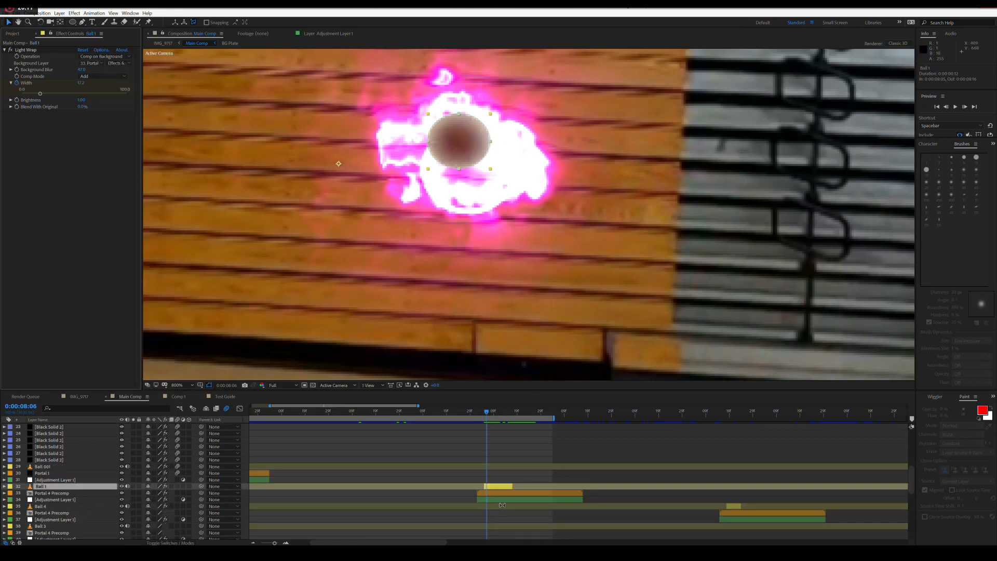
{"action": "key", "text": "u"}
{"action": "key", "text": "u"}
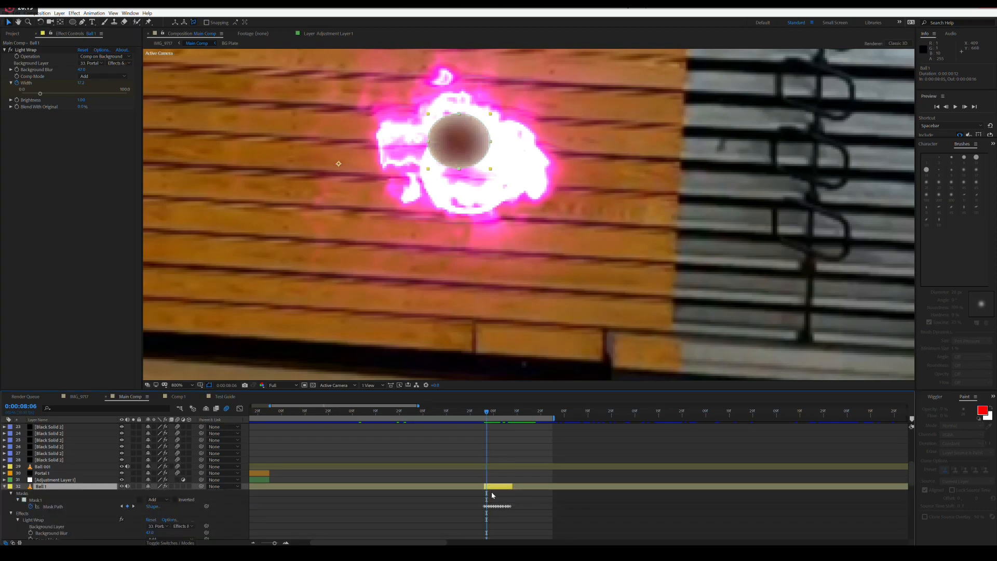
{"action": "scroll", "coordinate": [491, 492], "scroll_direction": "down", "scroll_amount": 4}
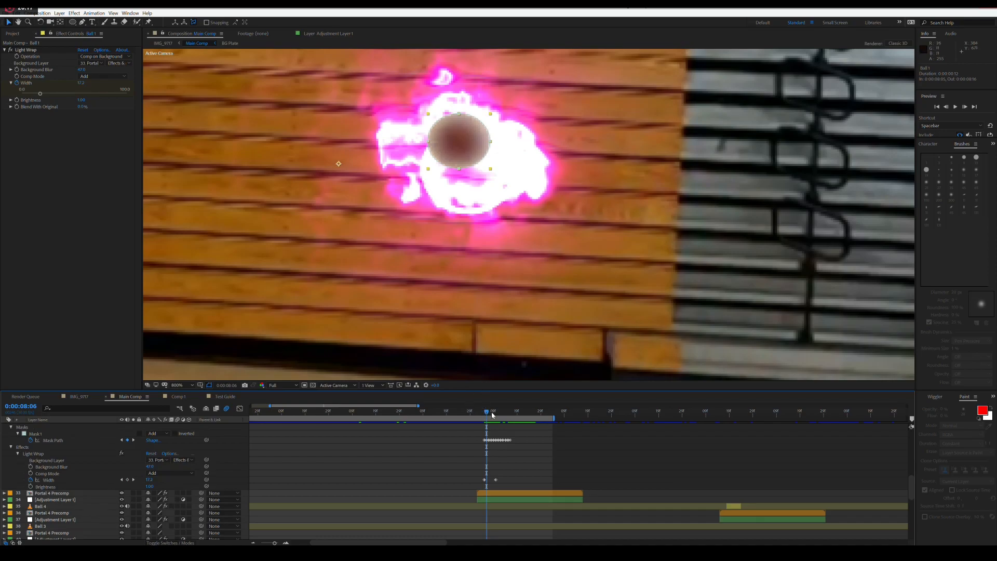
{"action": "left_click_drag", "start_coordinate": [486, 414], "coordinate": [500, 412]}
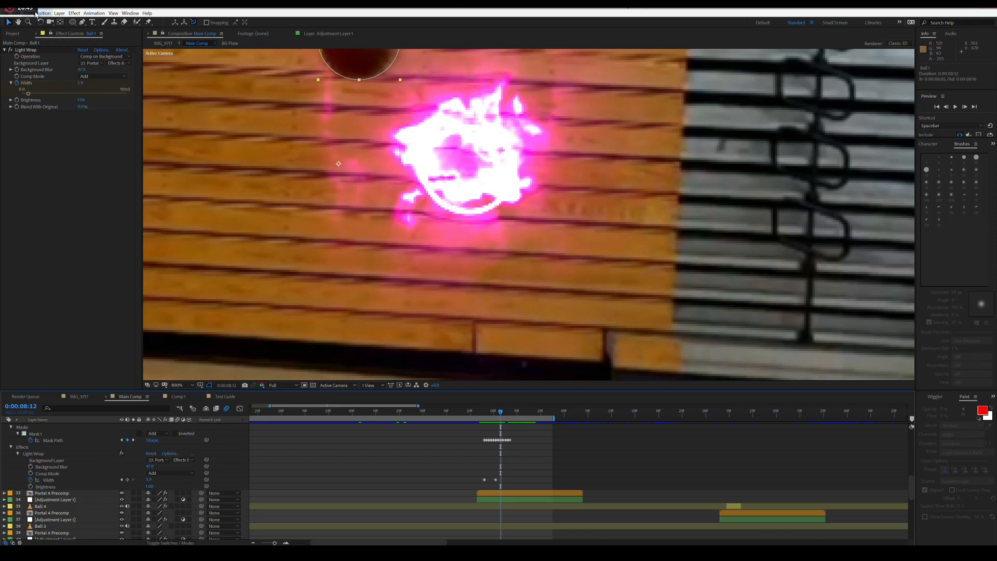
Locate the Chromatic Displacement effect in the RG VFX category without applying it
{"action": "left_click", "coordinate": [74, 13]}
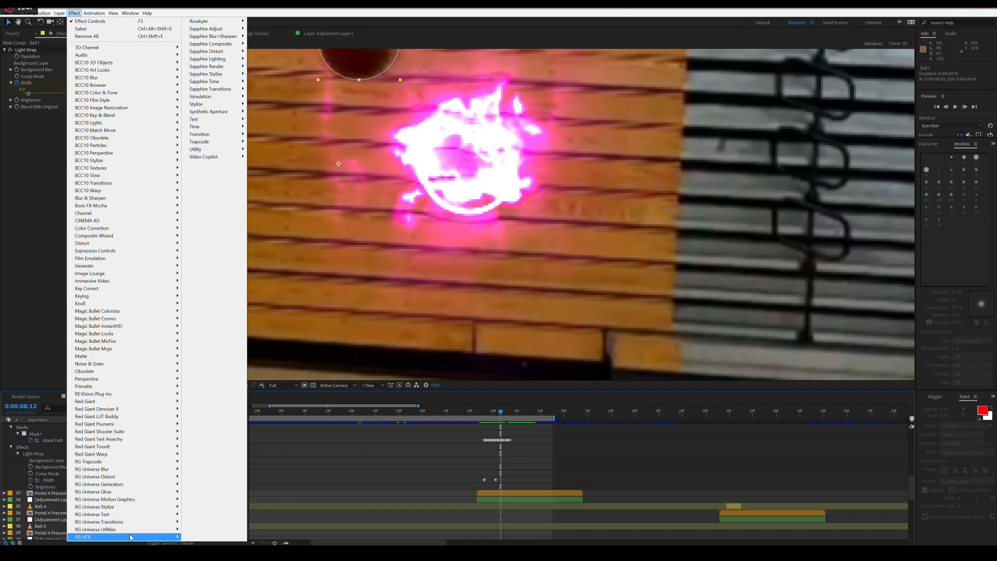
{"action": "mouse_move", "coordinate": [130, 536]}
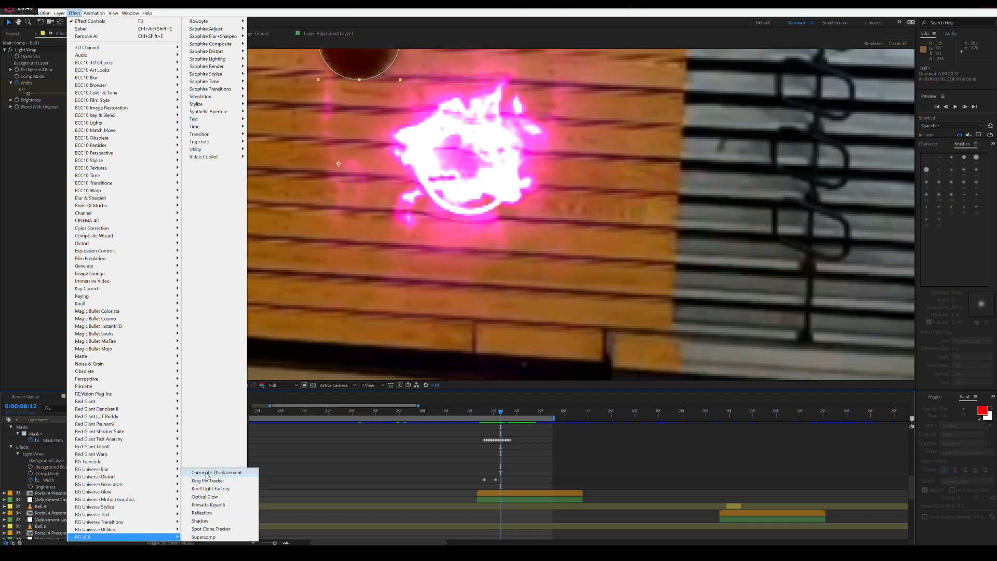
{"action": "left_click", "coordinate": [21, 162]}
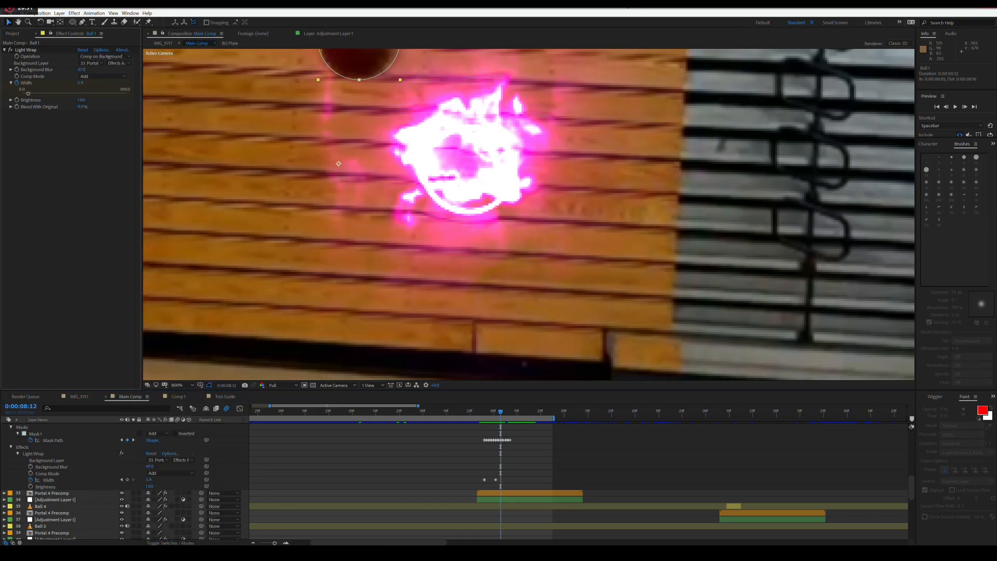
Select the adjustment layer directly beneath the current Portal 4 Precomp and examine its Chromatic Displacement settings and displacement layer choices
{"action": "left_click", "coordinate": [517, 500]}
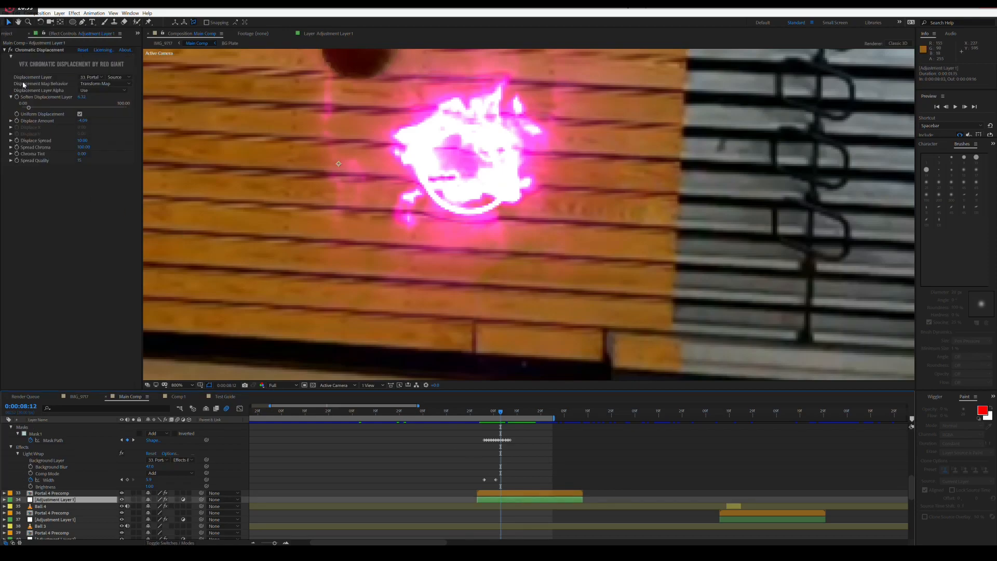
{"action": "left_click", "coordinate": [28, 50]}
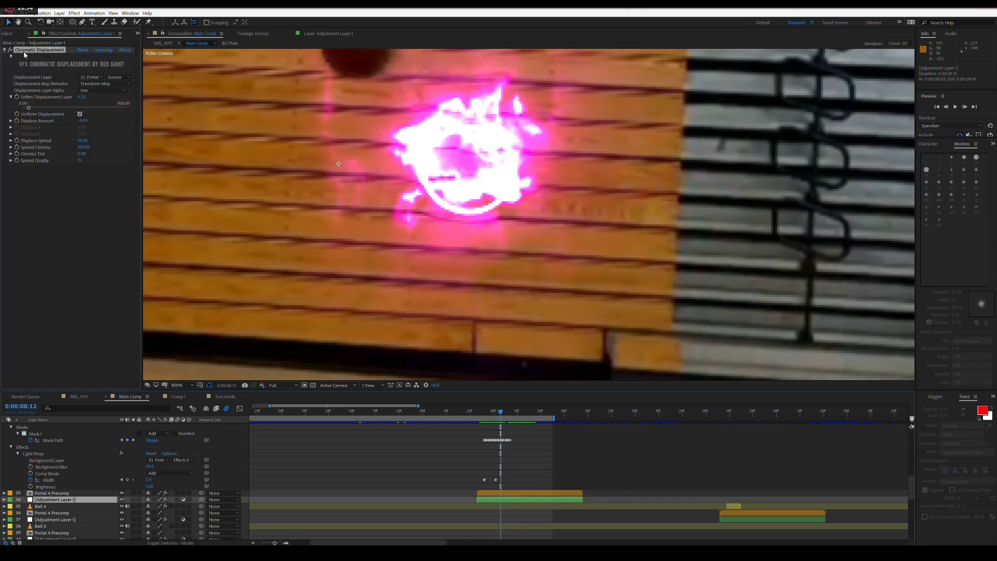
{"action": "left_click", "coordinate": [91, 77]}
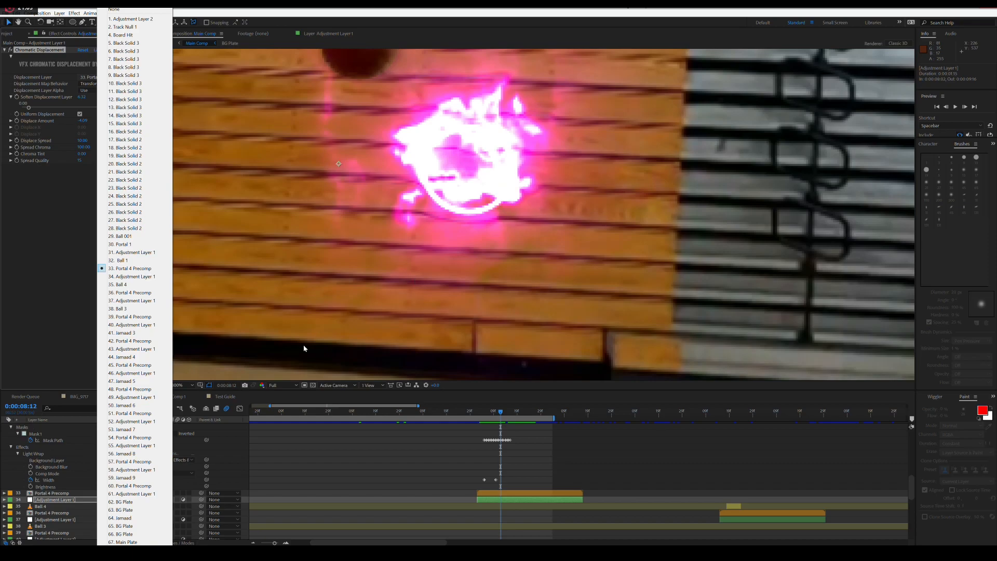
Temporarily hide the Portal 4 Precomp layer to inspect the displacement on the wooden wall, and show the layer again
{"action": "left_click", "coordinate": [503, 494]}
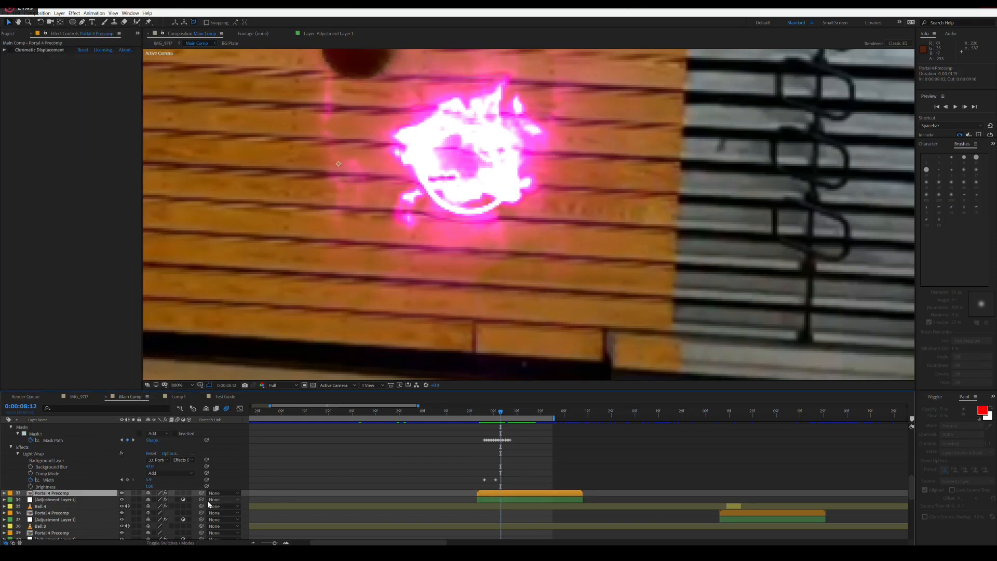
{"action": "left_click", "coordinate": [122, 493]}
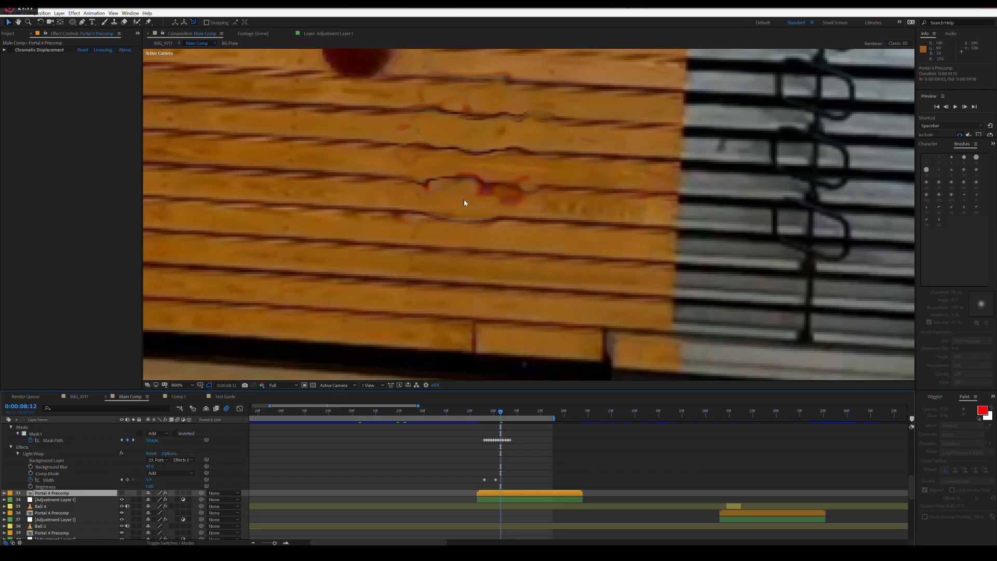
{"action": "left_click", "coordinate": [121, 493]}
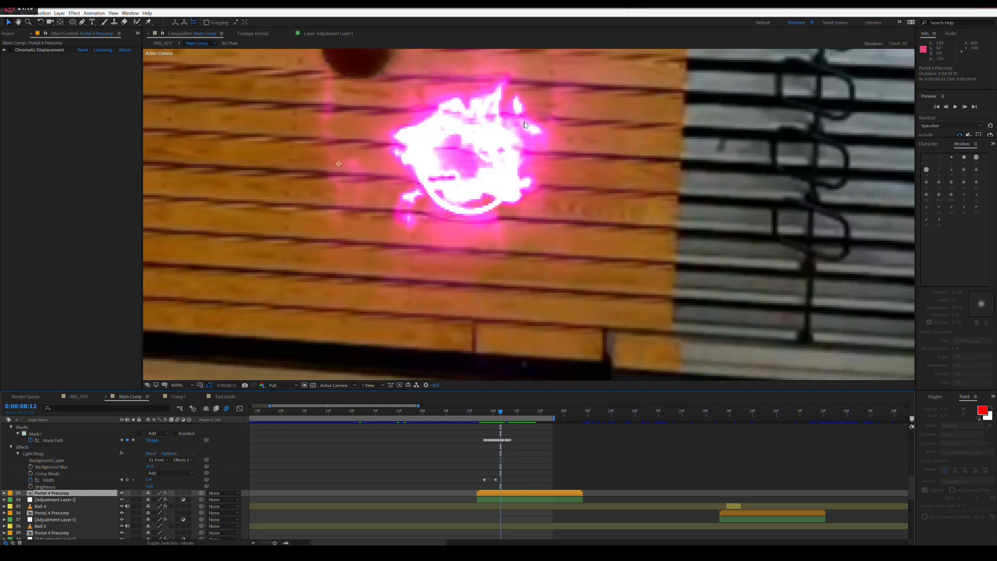
Scrub the portal shot to 0:00:08:11 and play a preview of the full-frame composition
{"action": "key", "text": "slash"}
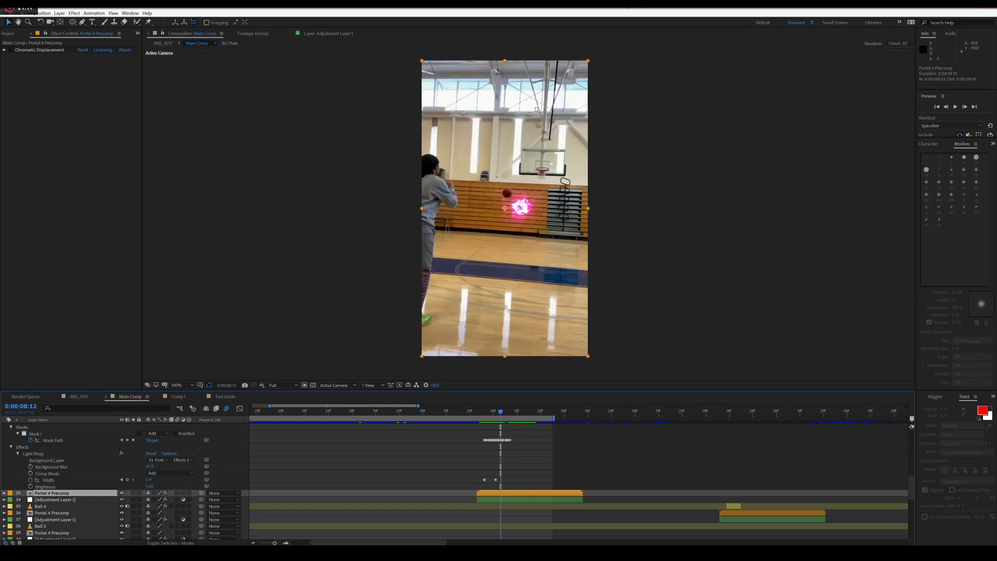
{"action": "left_click_drag", "start_coordinate": [477, 413], "coordinate": [498, 414]}
{"action": "left_click", "coordinate": [954, 107]}
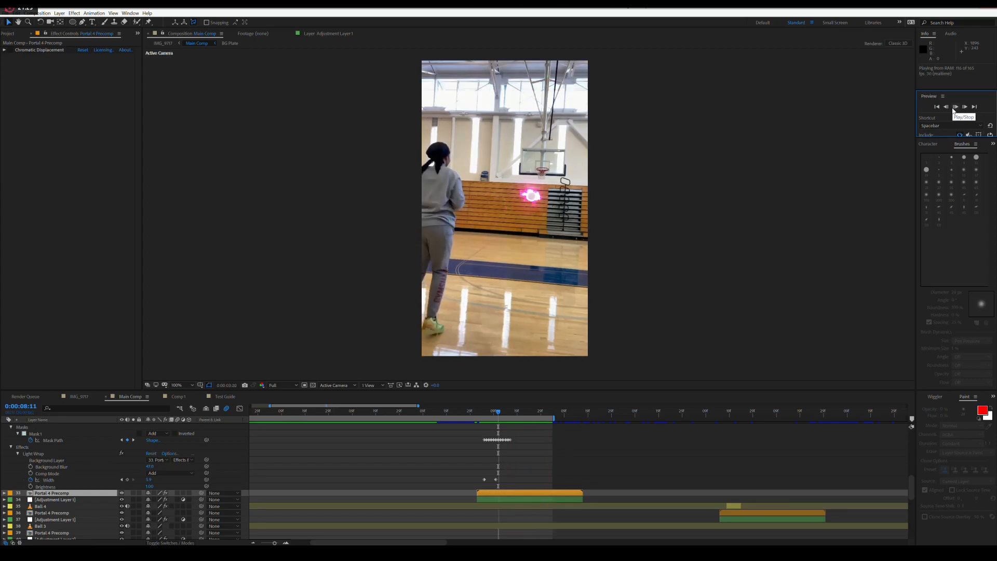